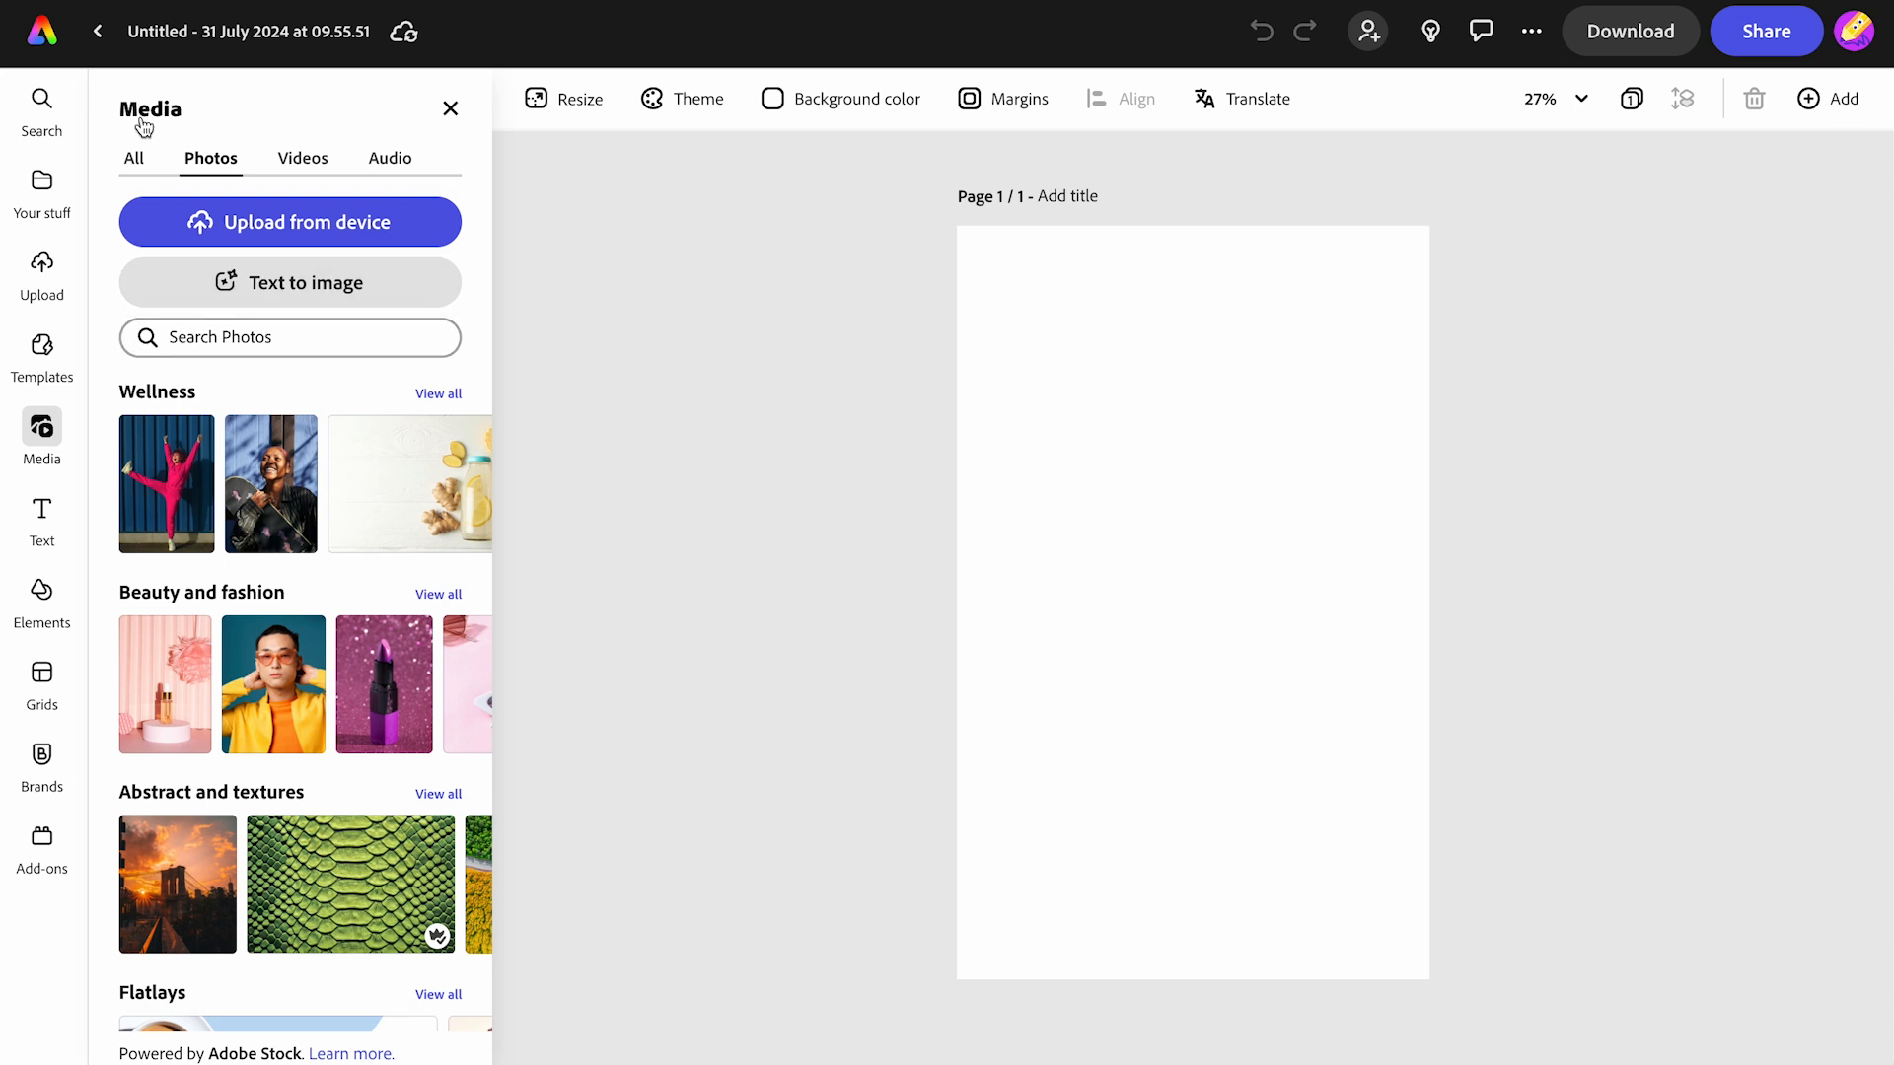
# - Replace the design's title with 'BFG BOOK COVER'
pyautogui.click(168, 37)
pyautogui.hotkey('ctrl', 'a')
pyautogui.write('B')
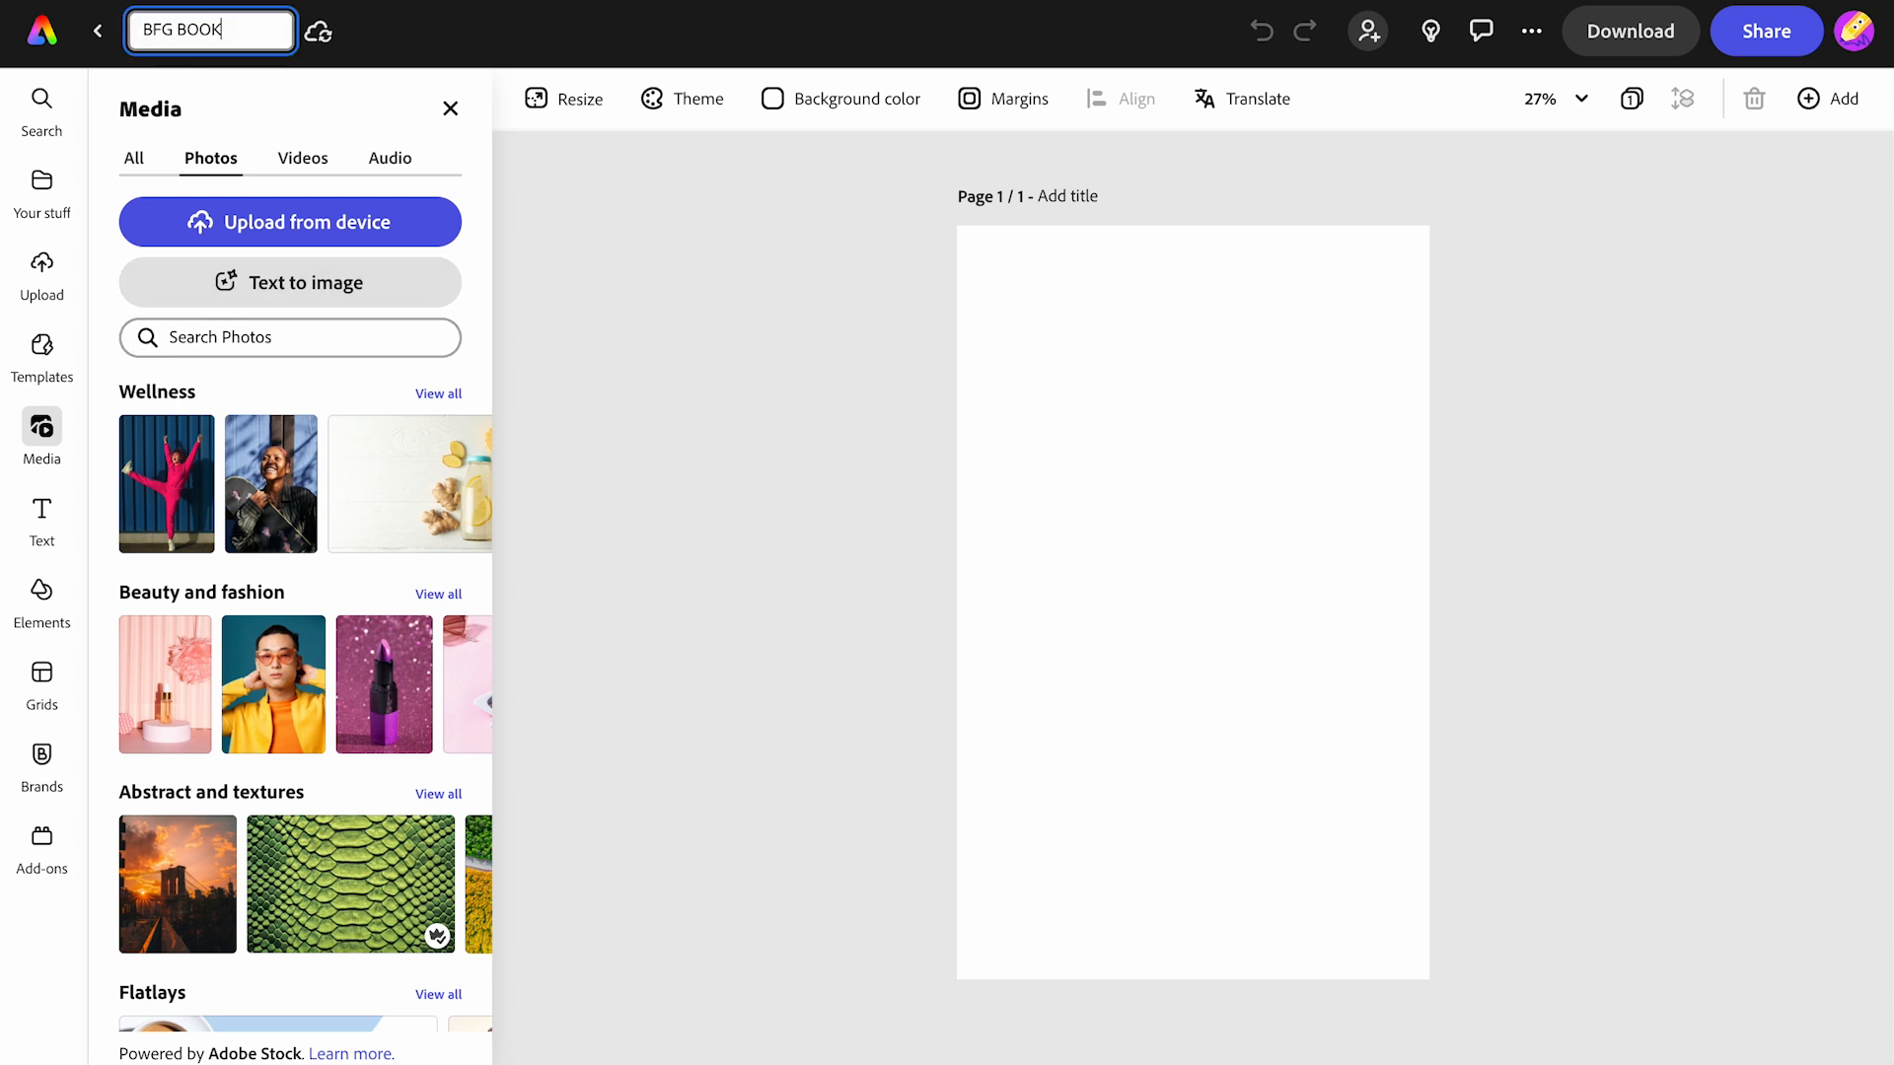
pyautogui.press('Escape')
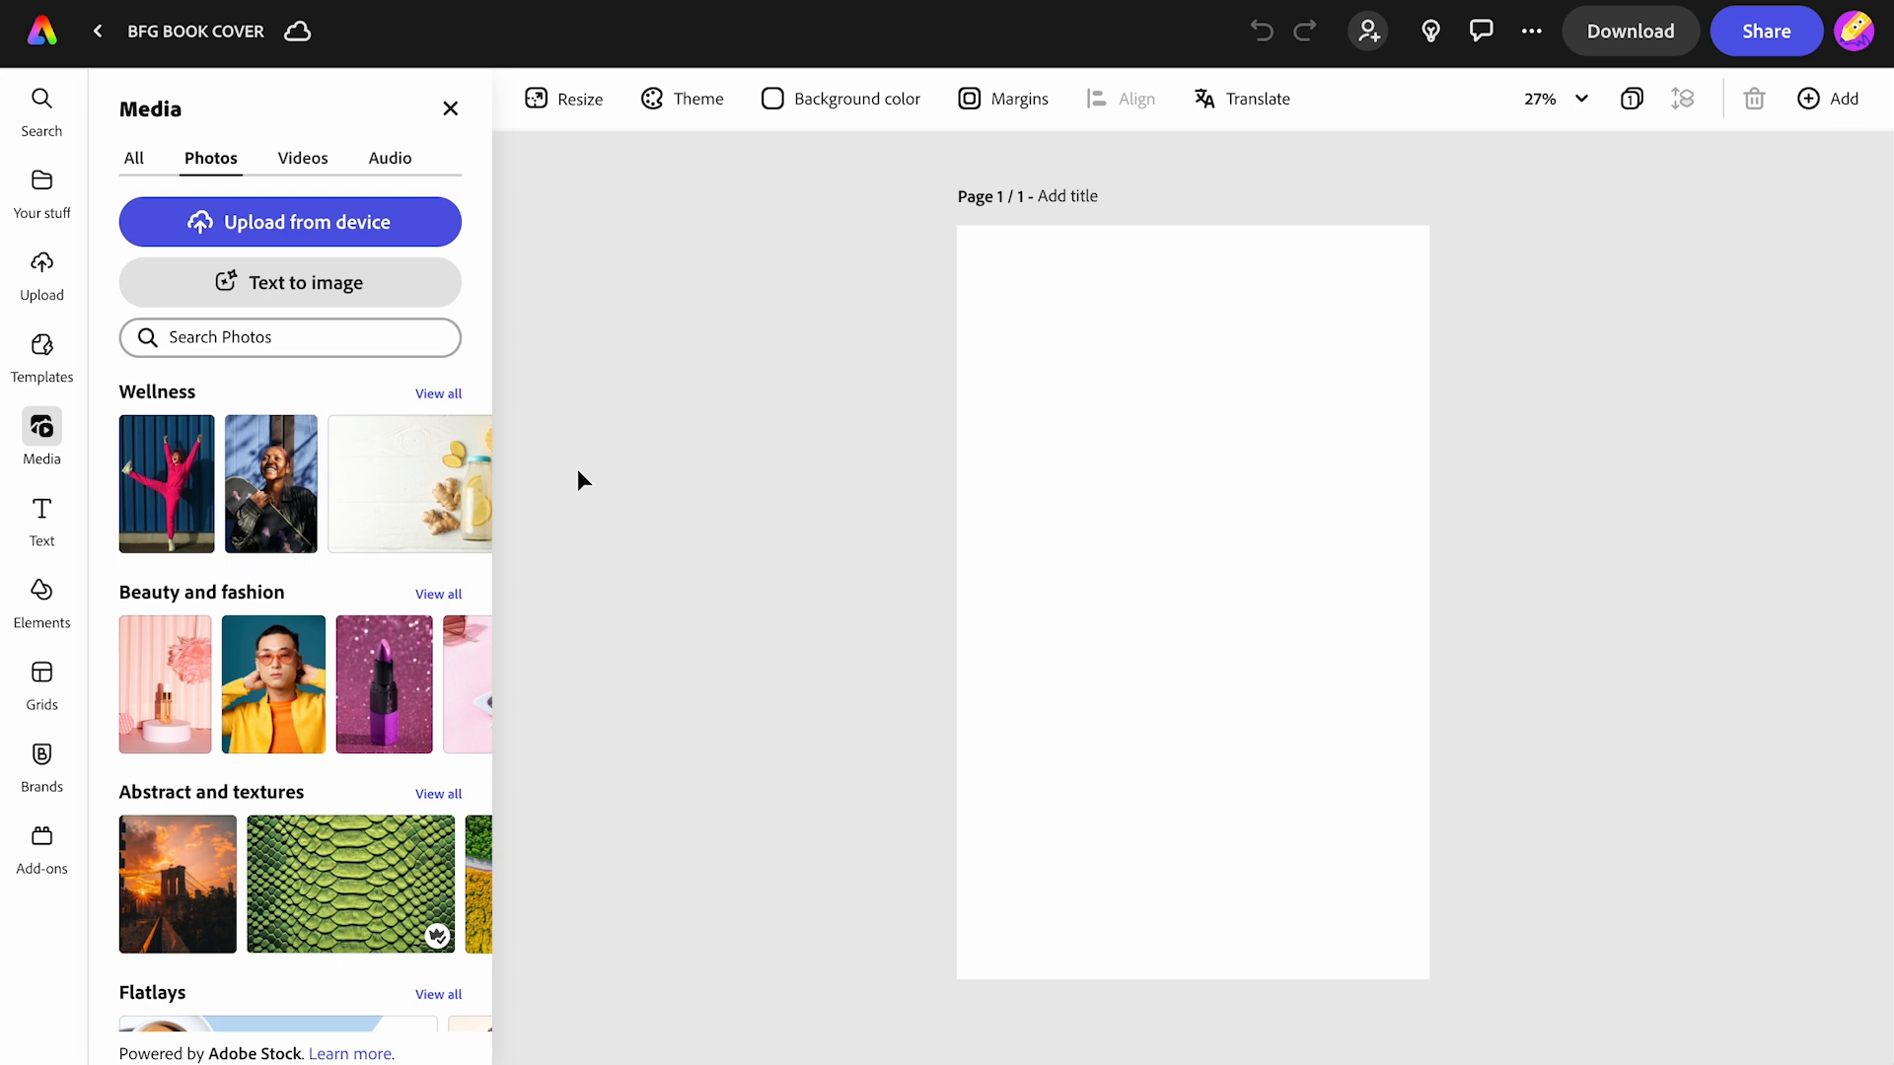
# - Search stock photos for 'elderly man funny' after 'the bfg' finds nothing, and add the dancing man photo
pyautogui.click(266, 337)
pyautogui.write('the bfg')
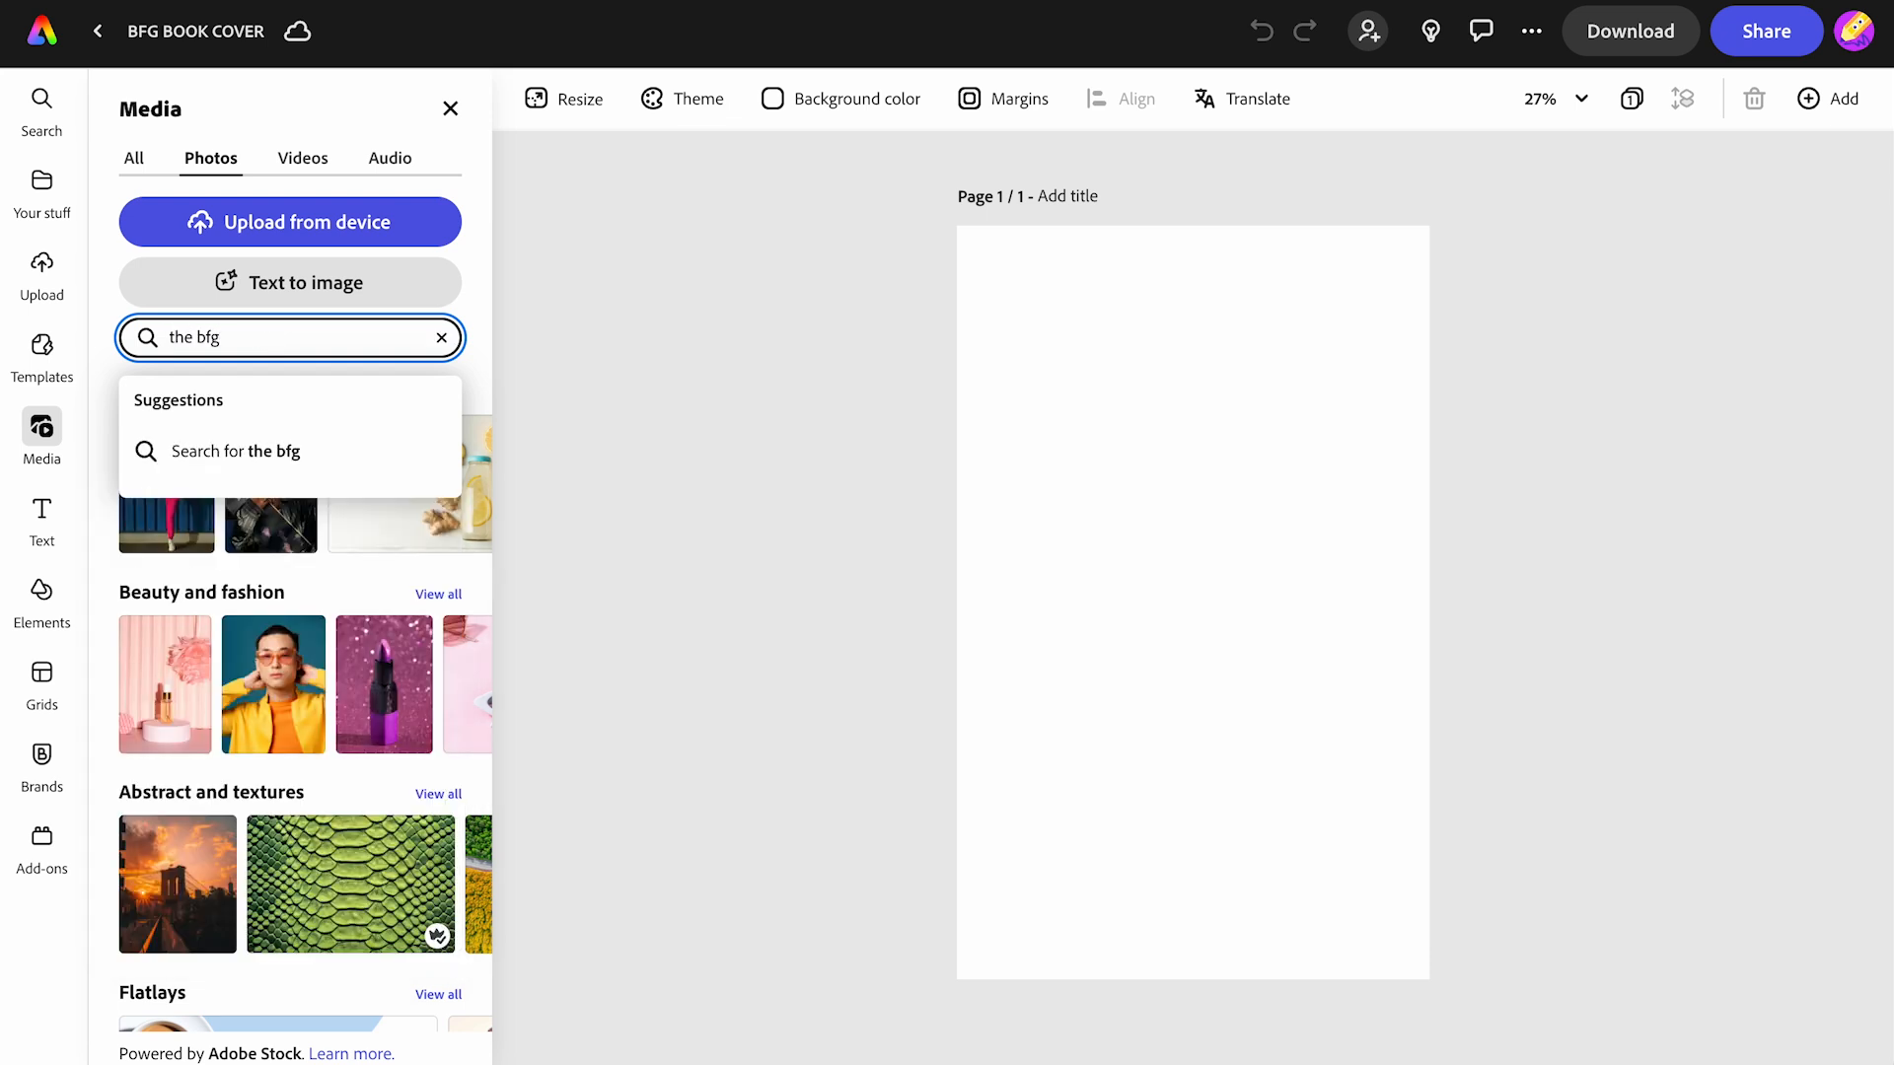
pyautogui.press('Return')
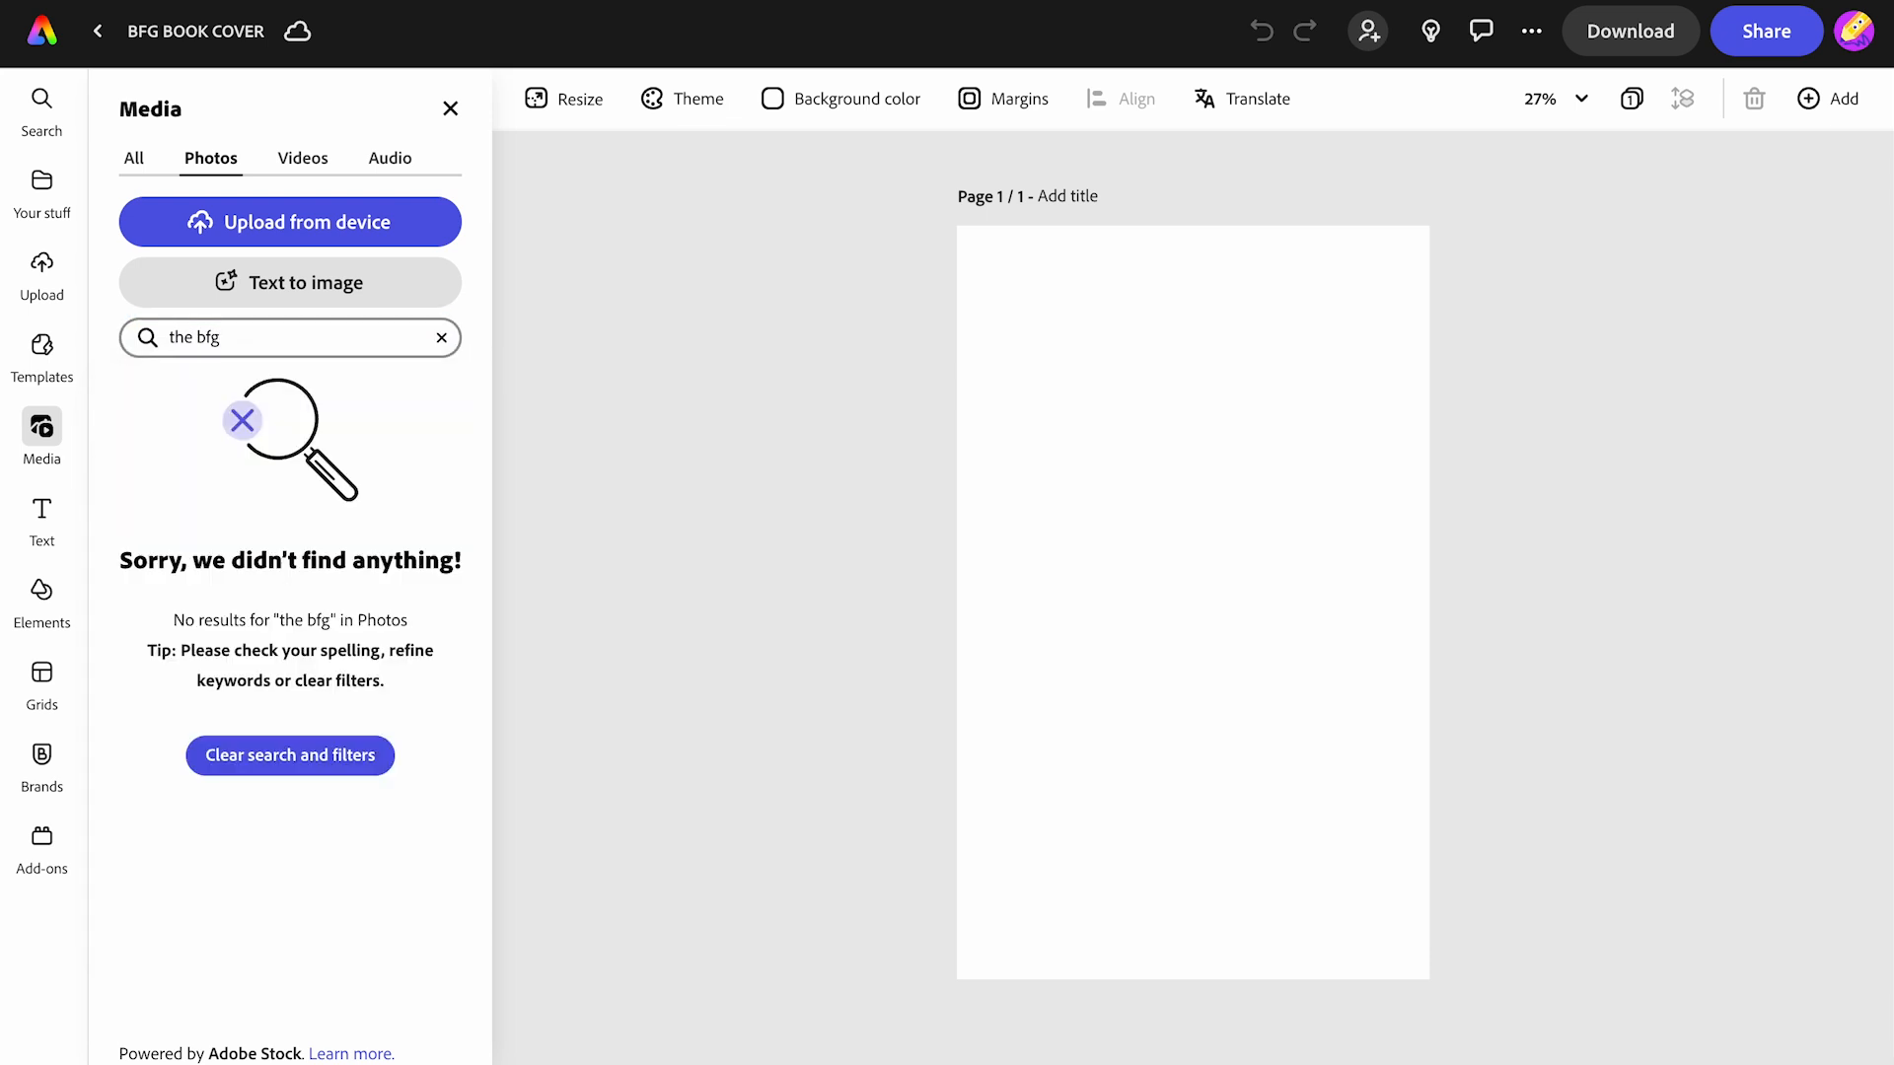
pyautogui.click(441, 337)
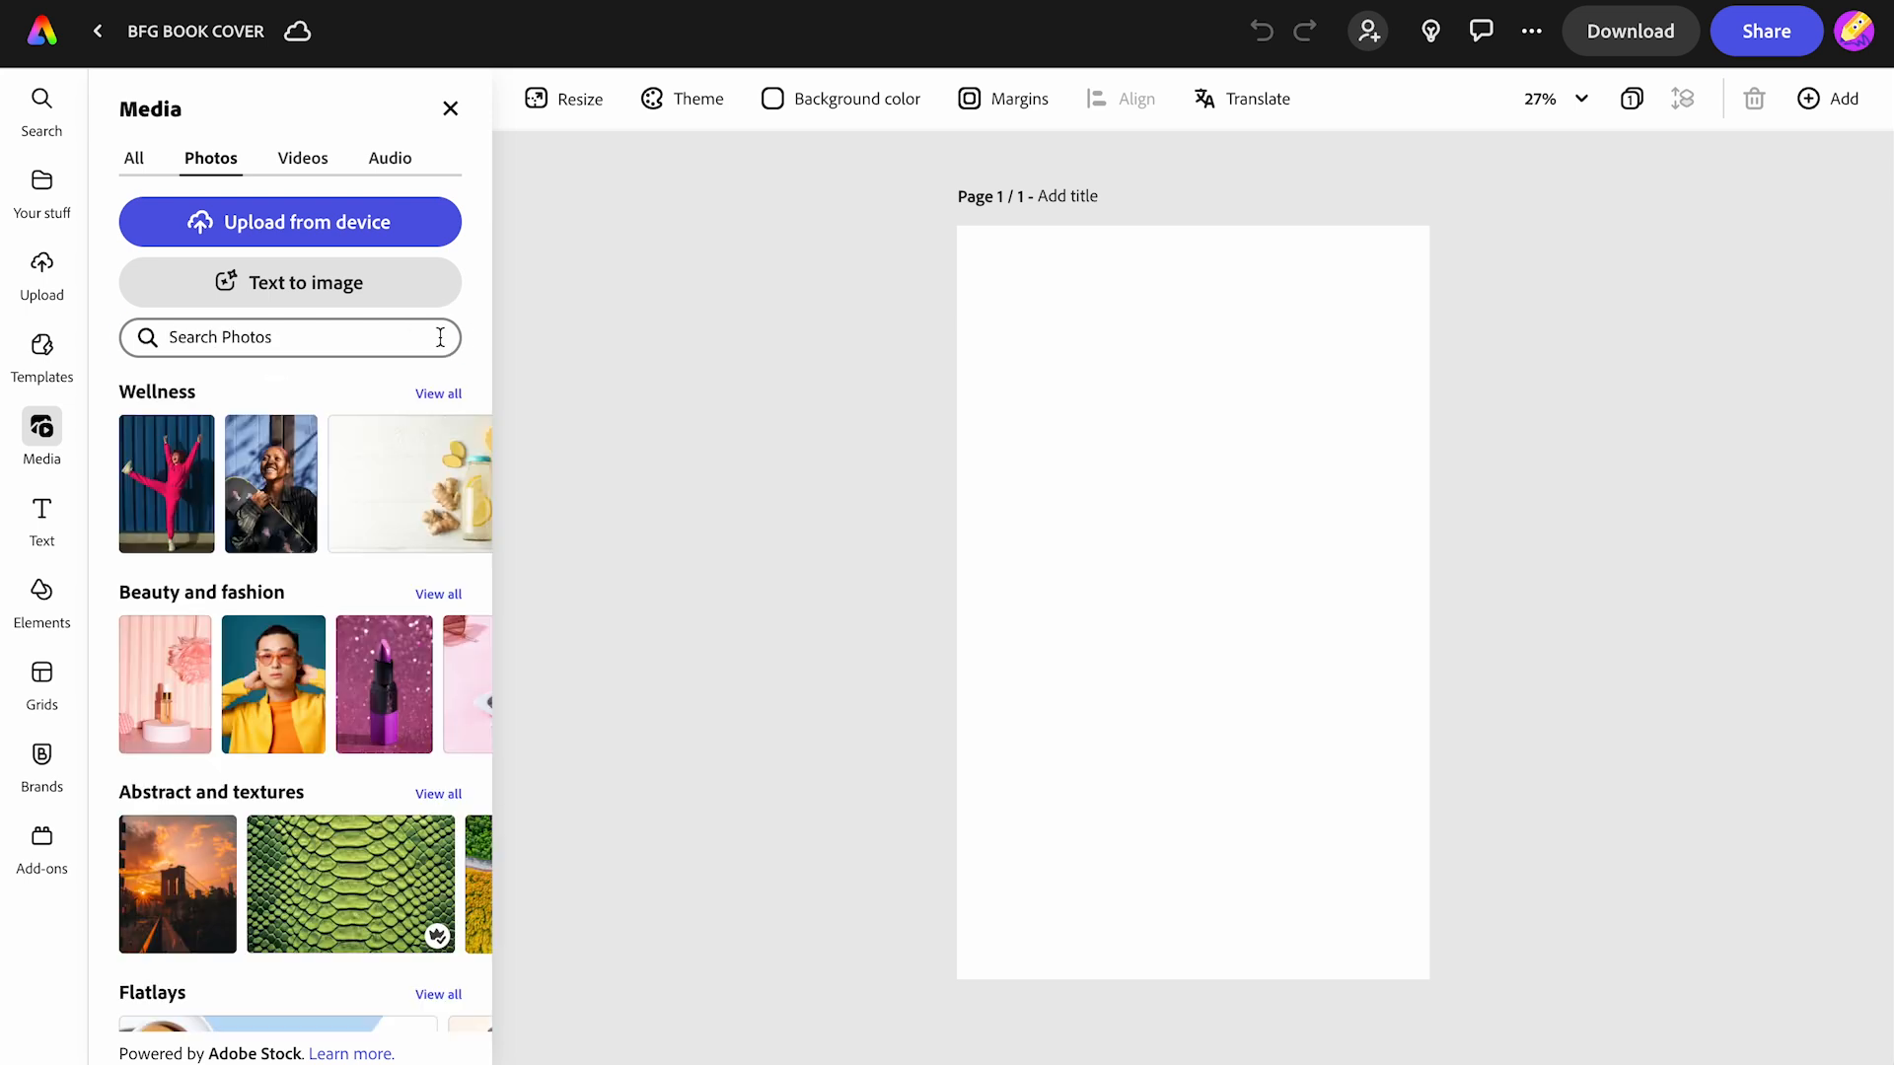
pyautogui.write('elderly man')
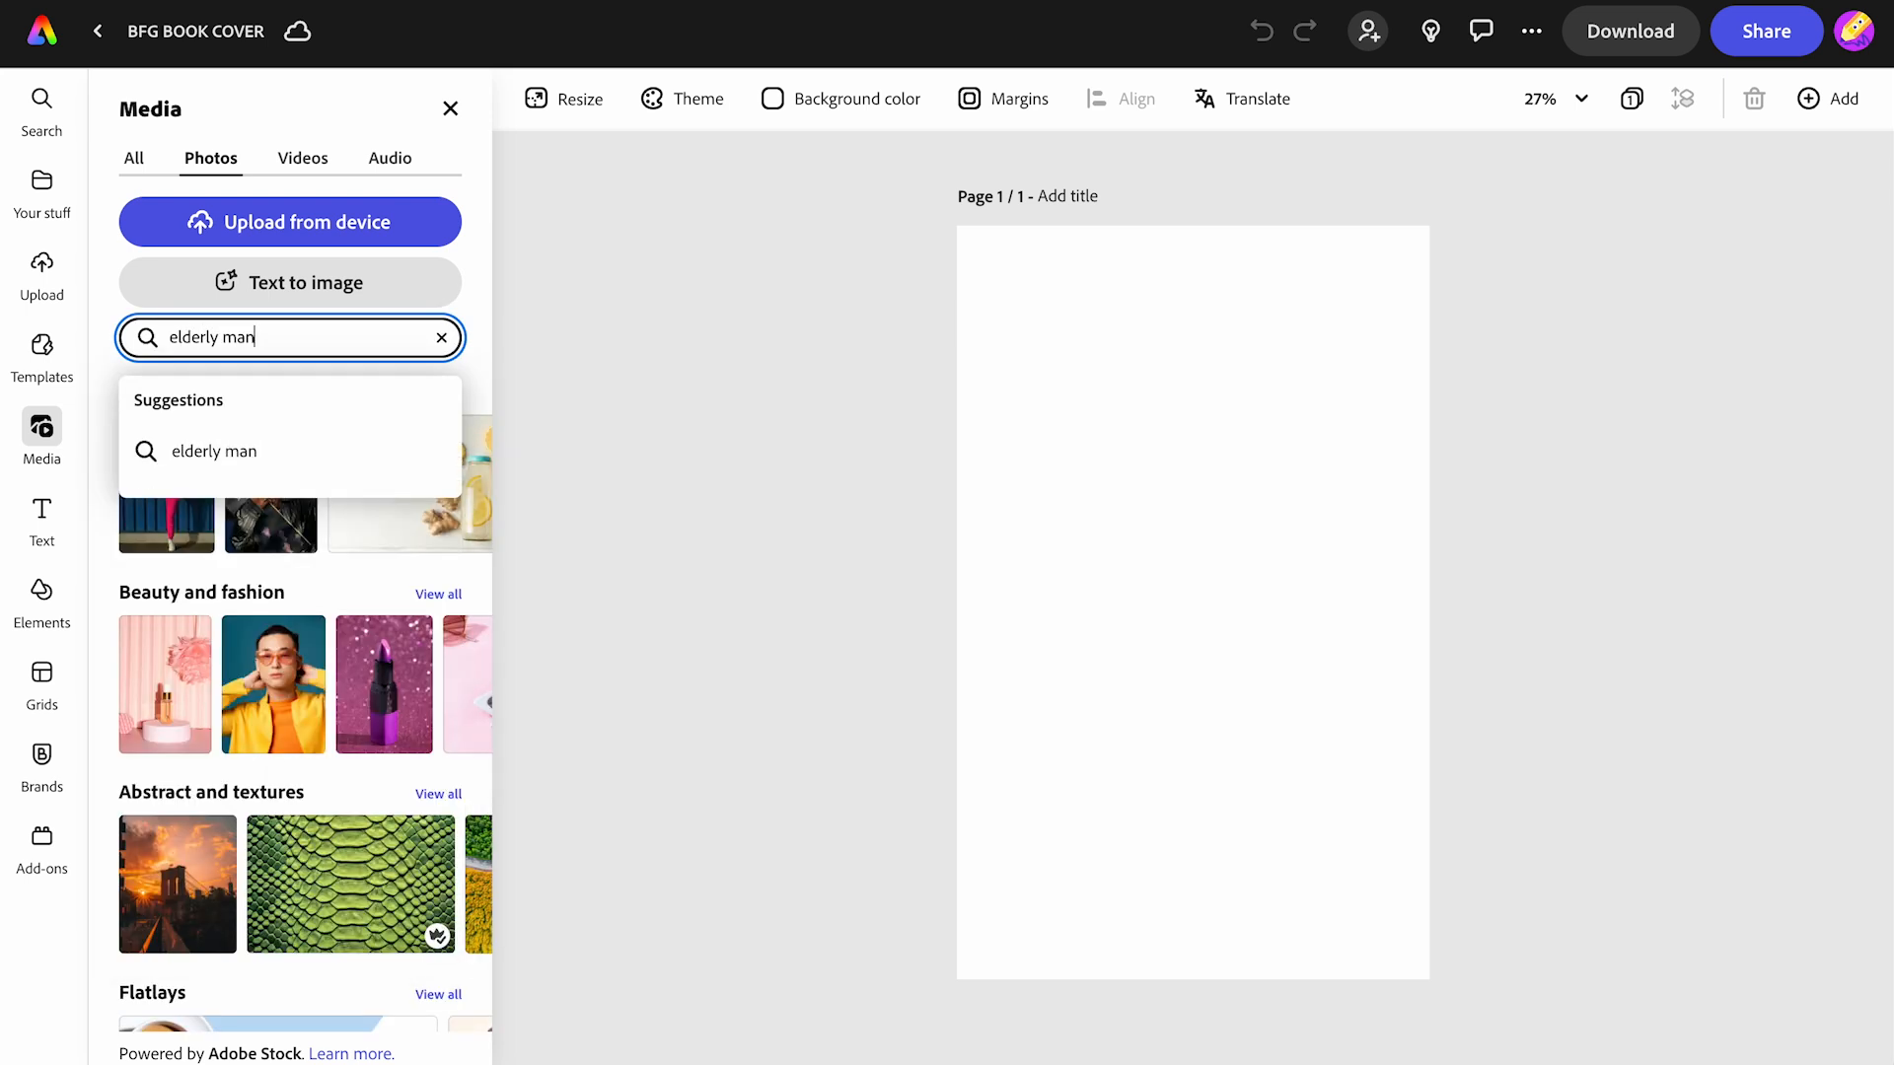
pyautogui.write(' funny')
pyautogui.press('Return')
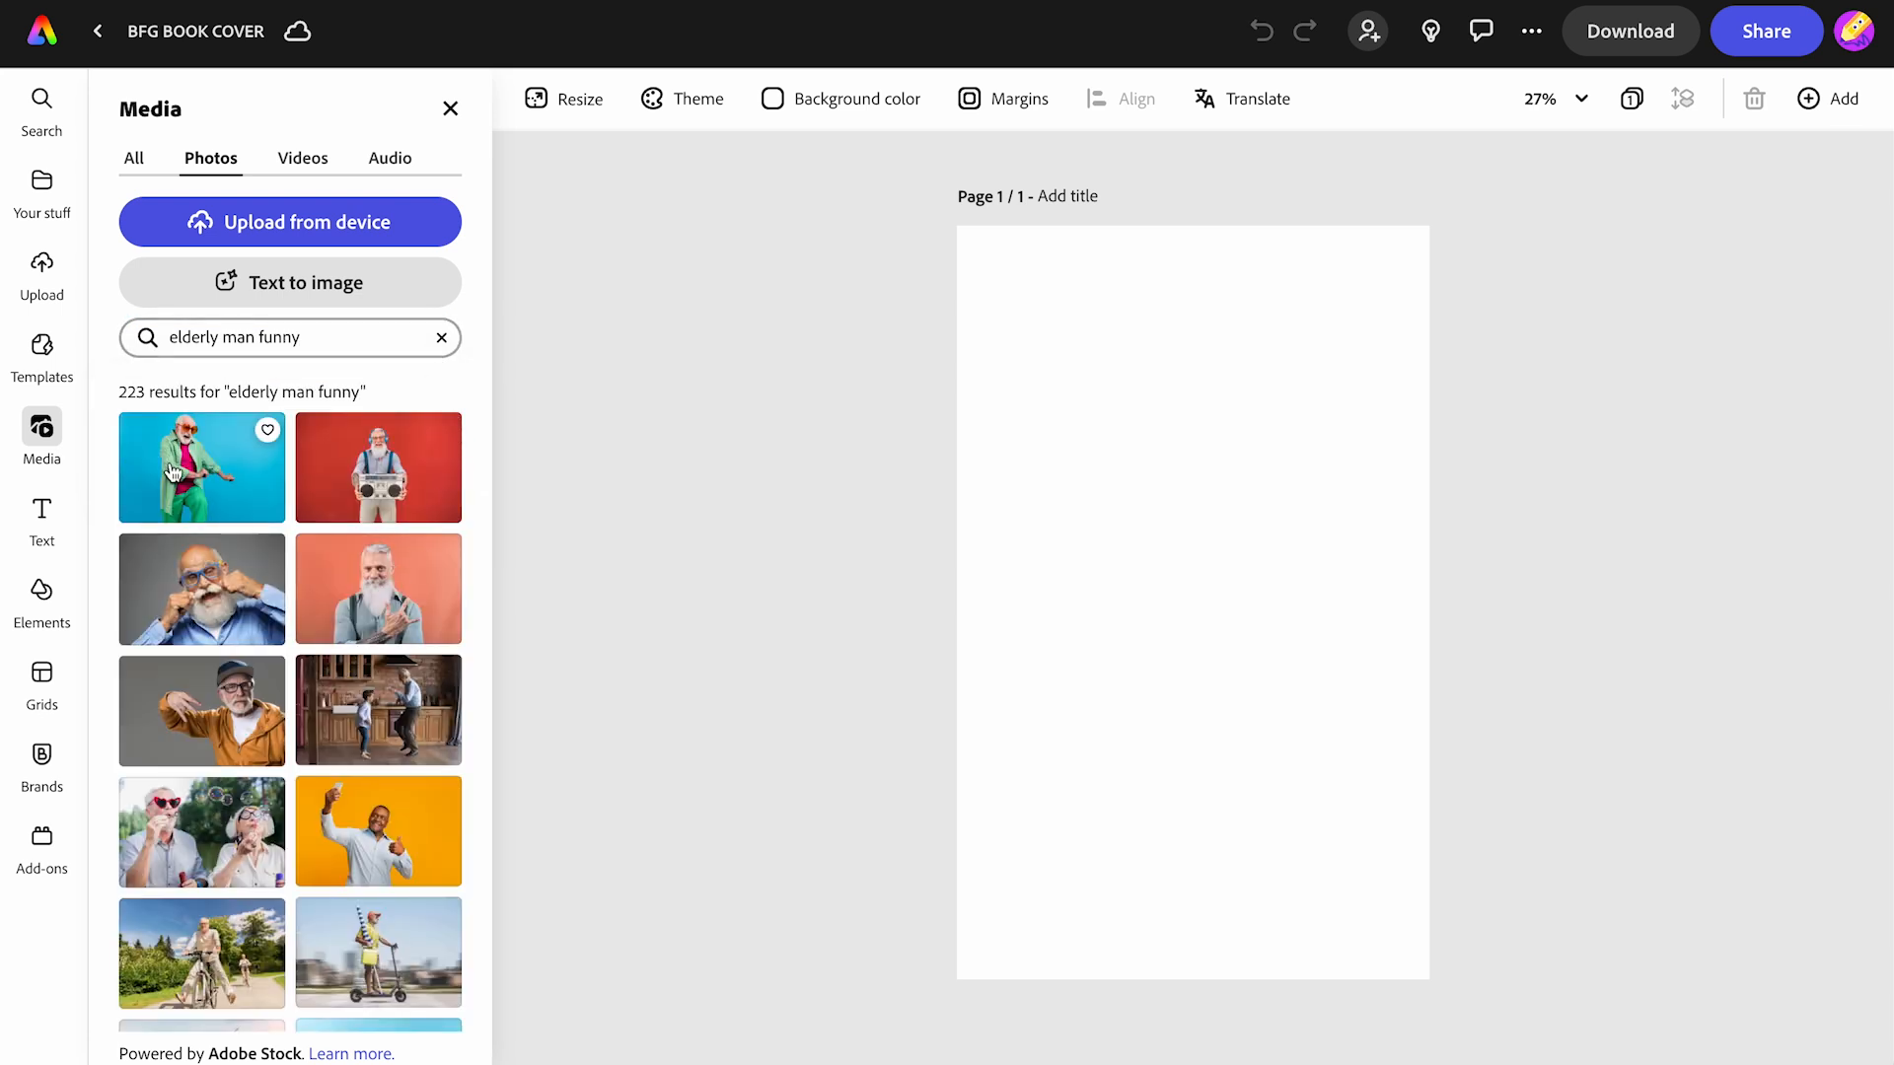
pyautogui.click(173, 471)
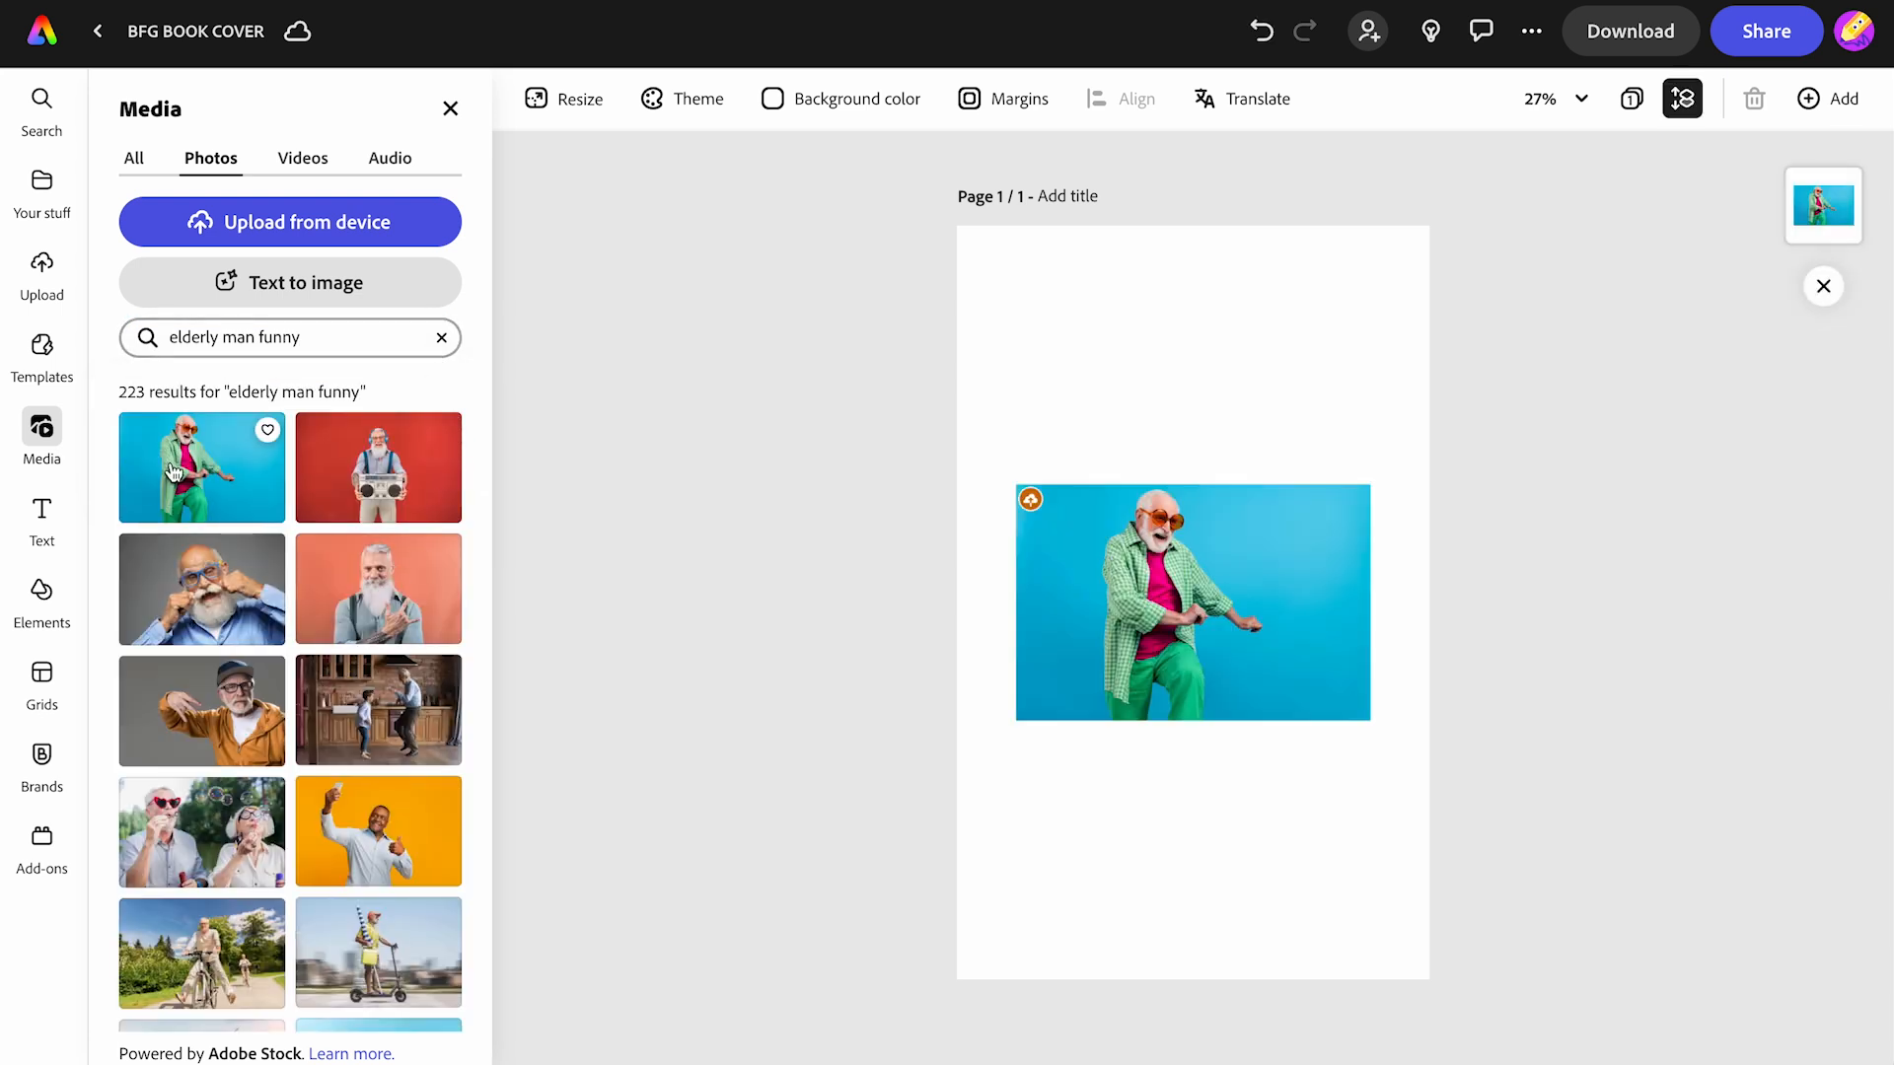
# - Try enlarging the photo and making it the page background, then undo those changes
pyautogui.click(1091, 623)
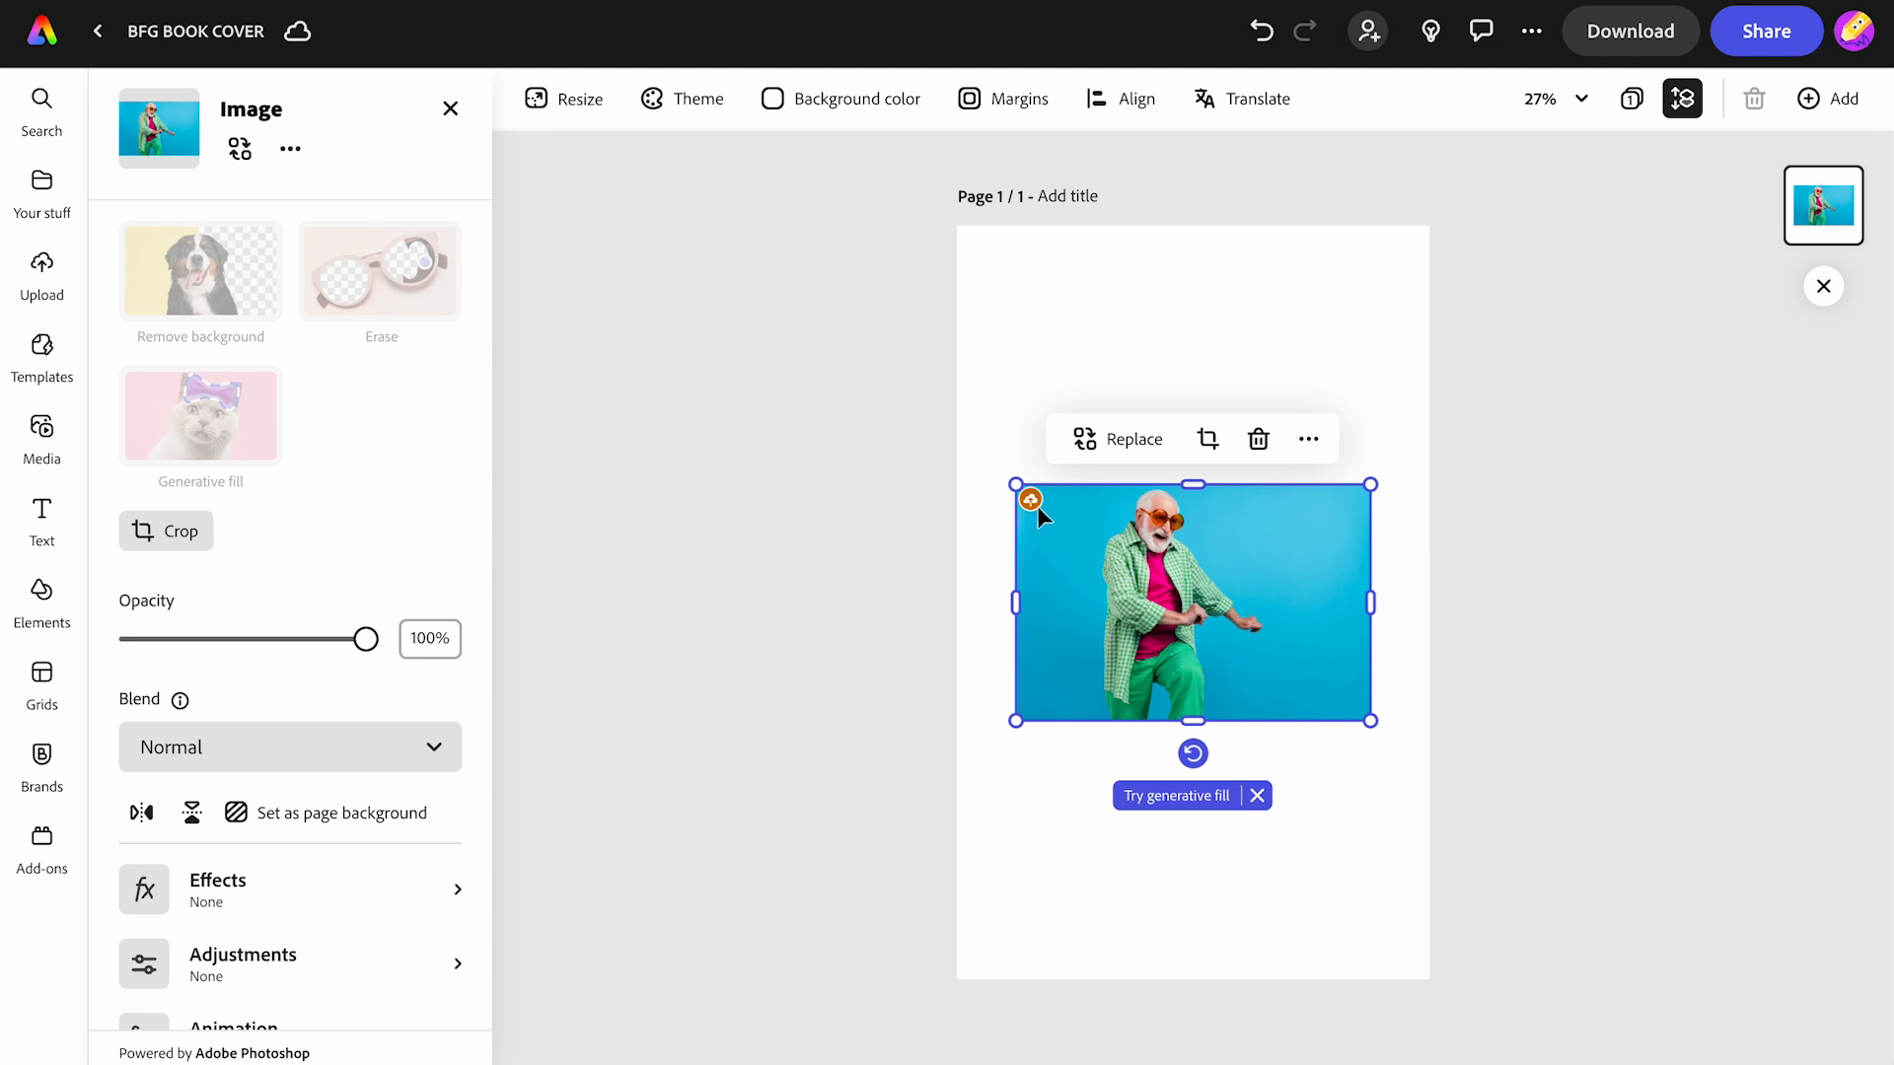
pyautogui.moveTo(1016, 484); pyautogui.dragTo(845, 216)
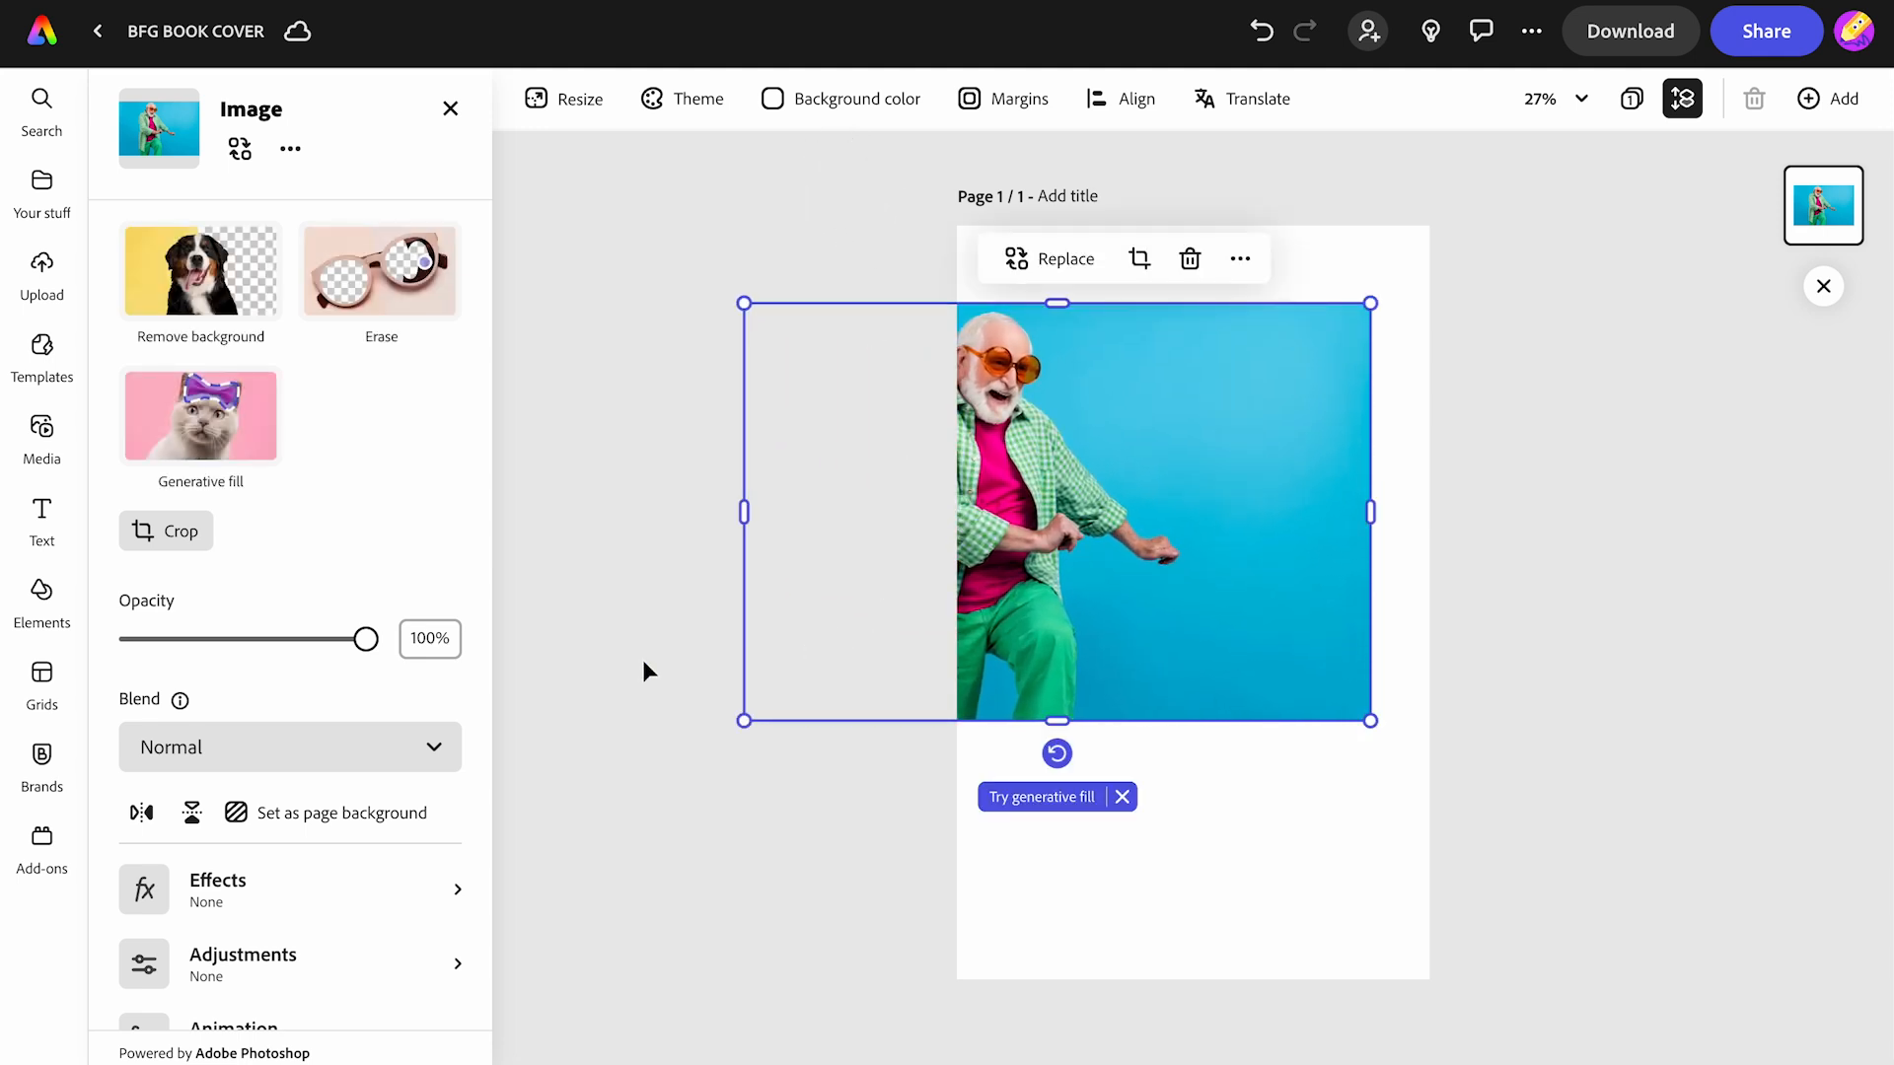
pyautogui.click(317, 817)
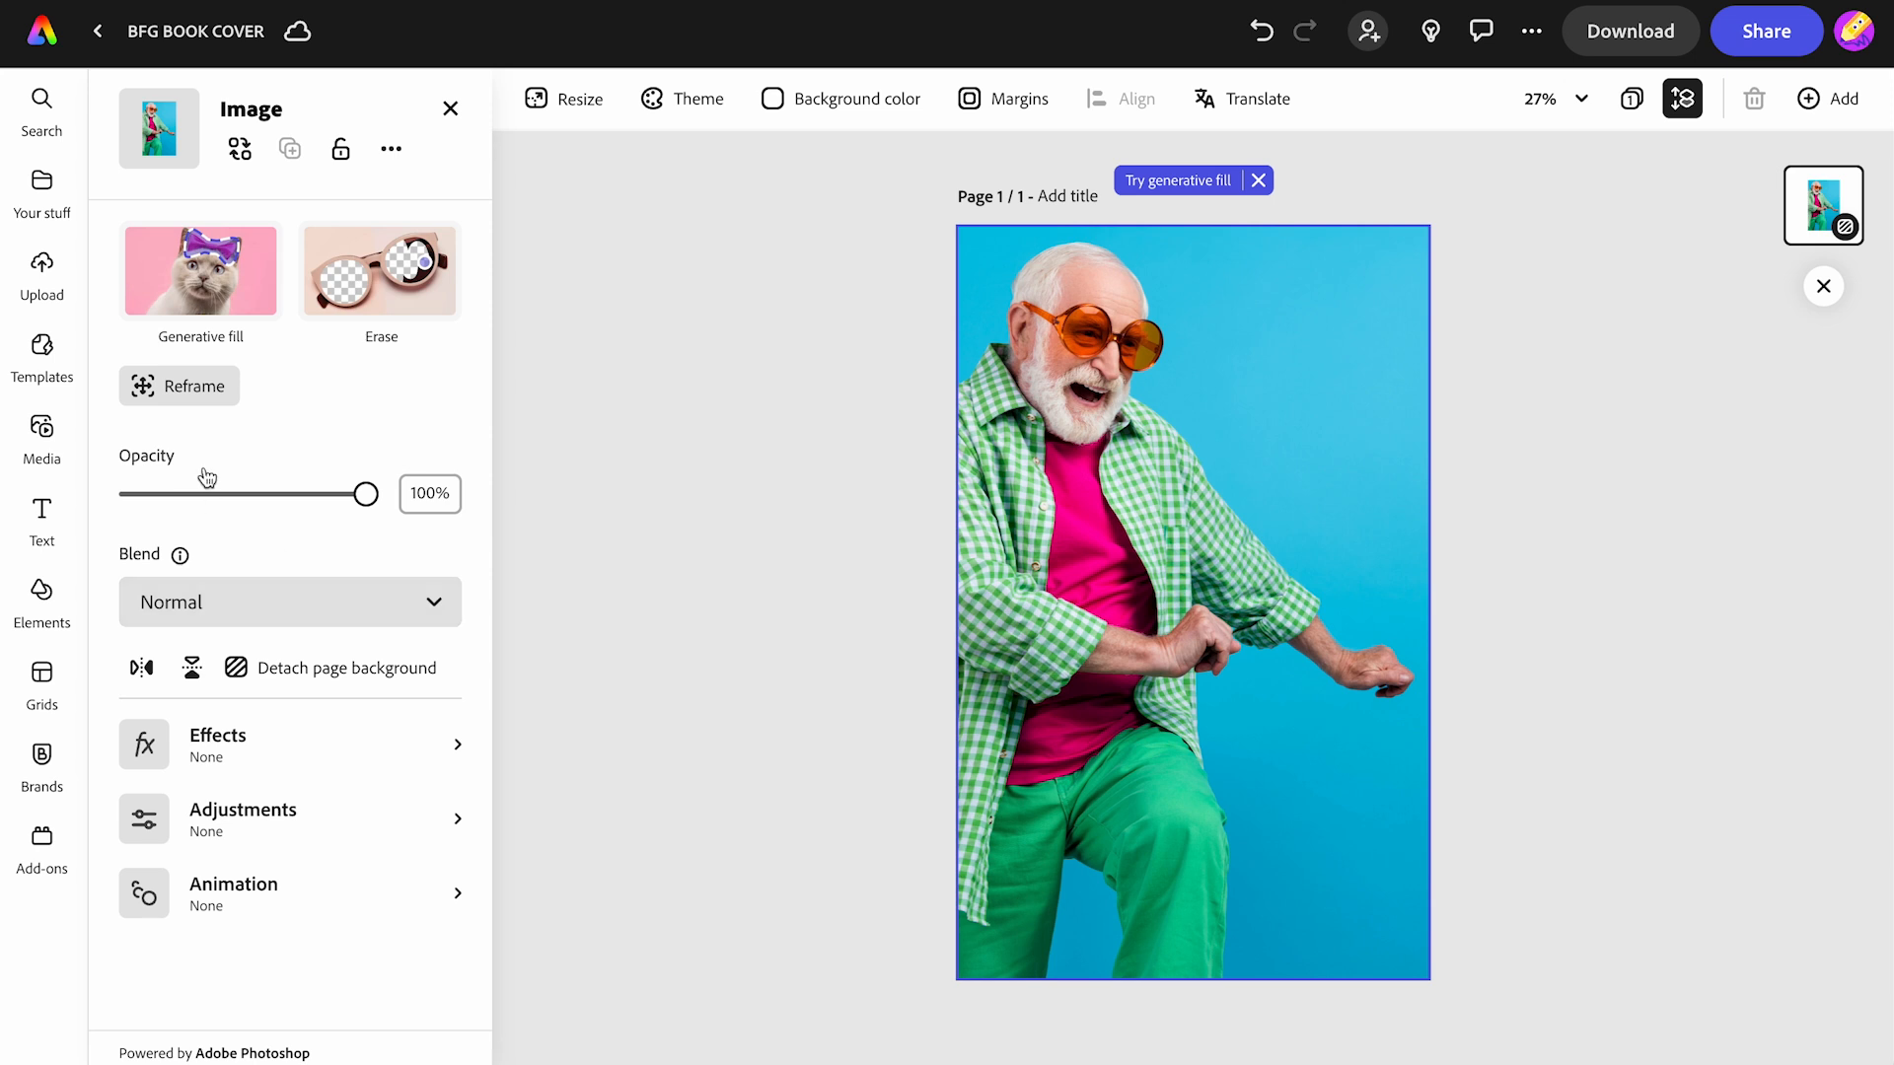
pyautogui.click(178, 385)
pyautogui.moveTo(1178, 612); pyautogui.dragTo(1131, 603)
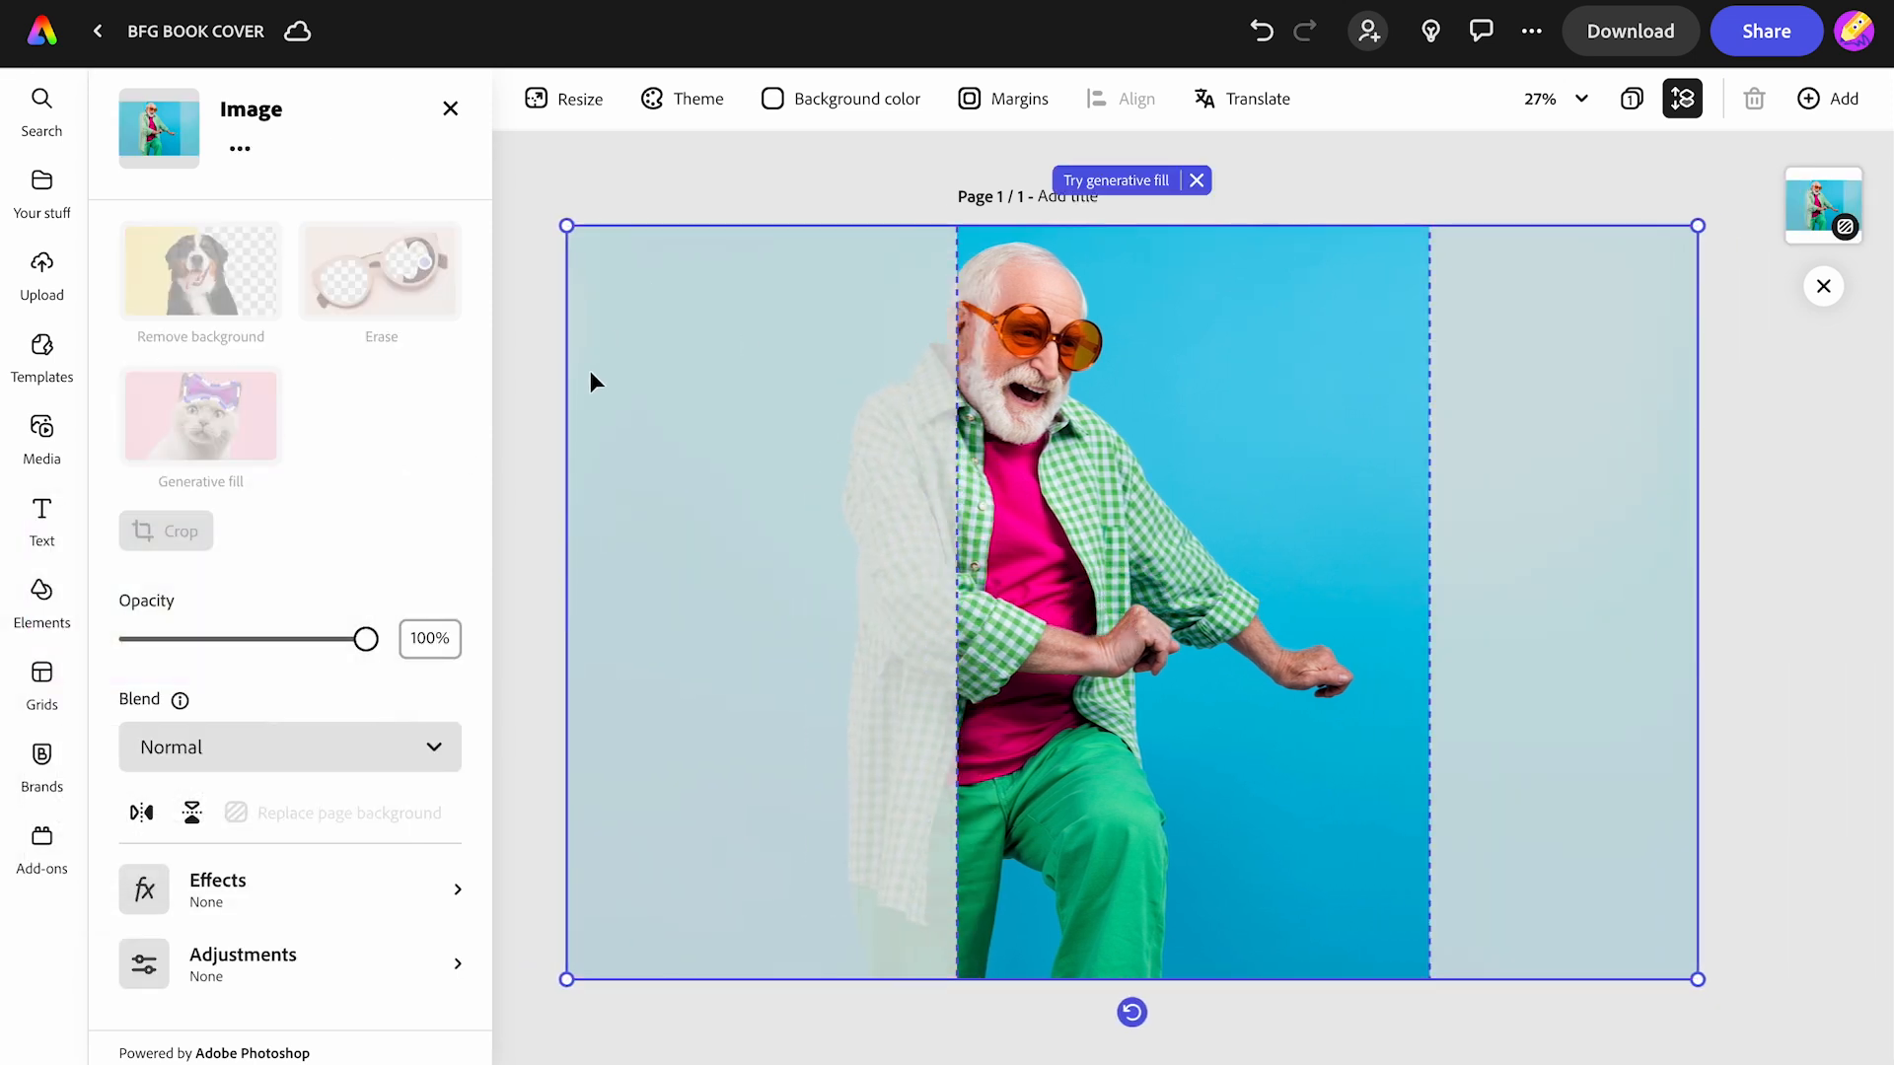
pyautogui.click(1259, 38)
pyautogui.click(1259, 38)
pyautogui.click(1259, 37)
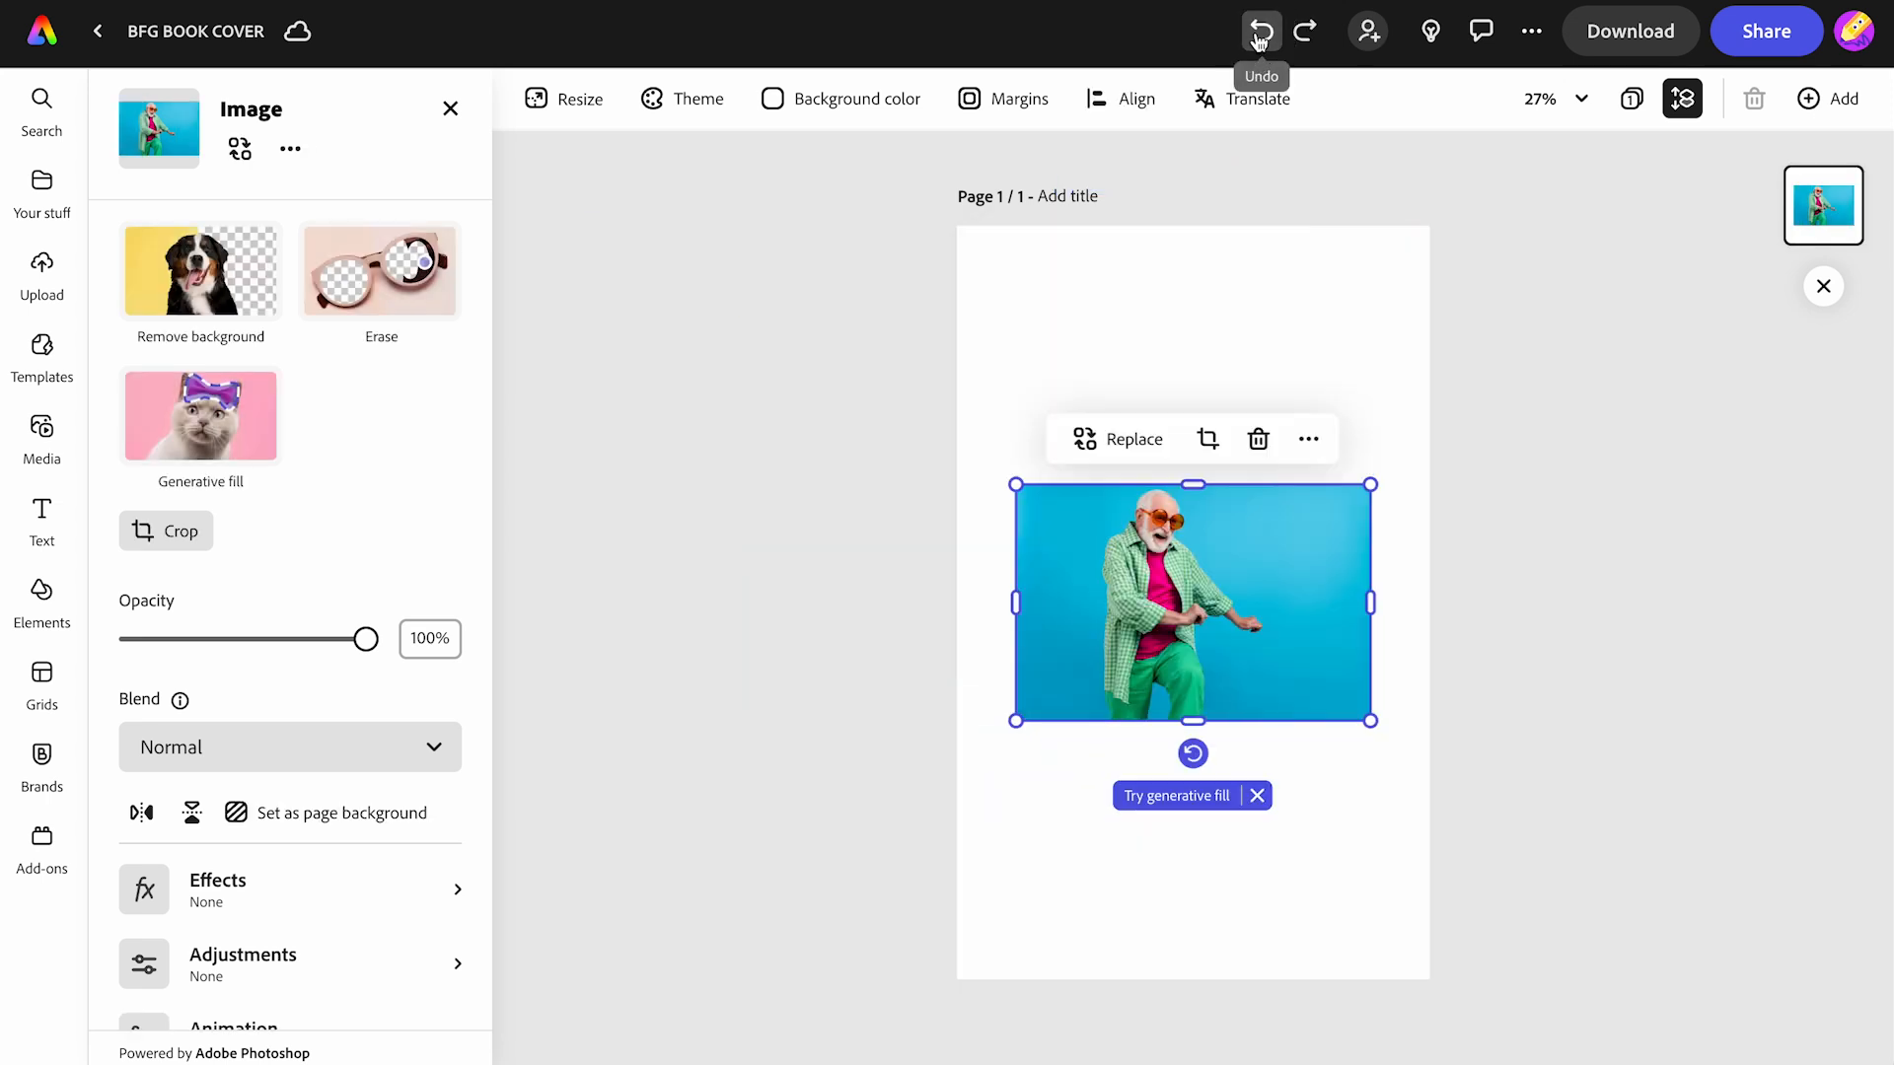
# - Enlarge the elderly man photo beyond the page edges, viewing at 10% zoom
pyautogui.moveTo(1014, 484); pyautogui.dragTo(739, 84)
pyautogui.moveTo(1370, 720); pyautogui.dragTo(1879, 1055)
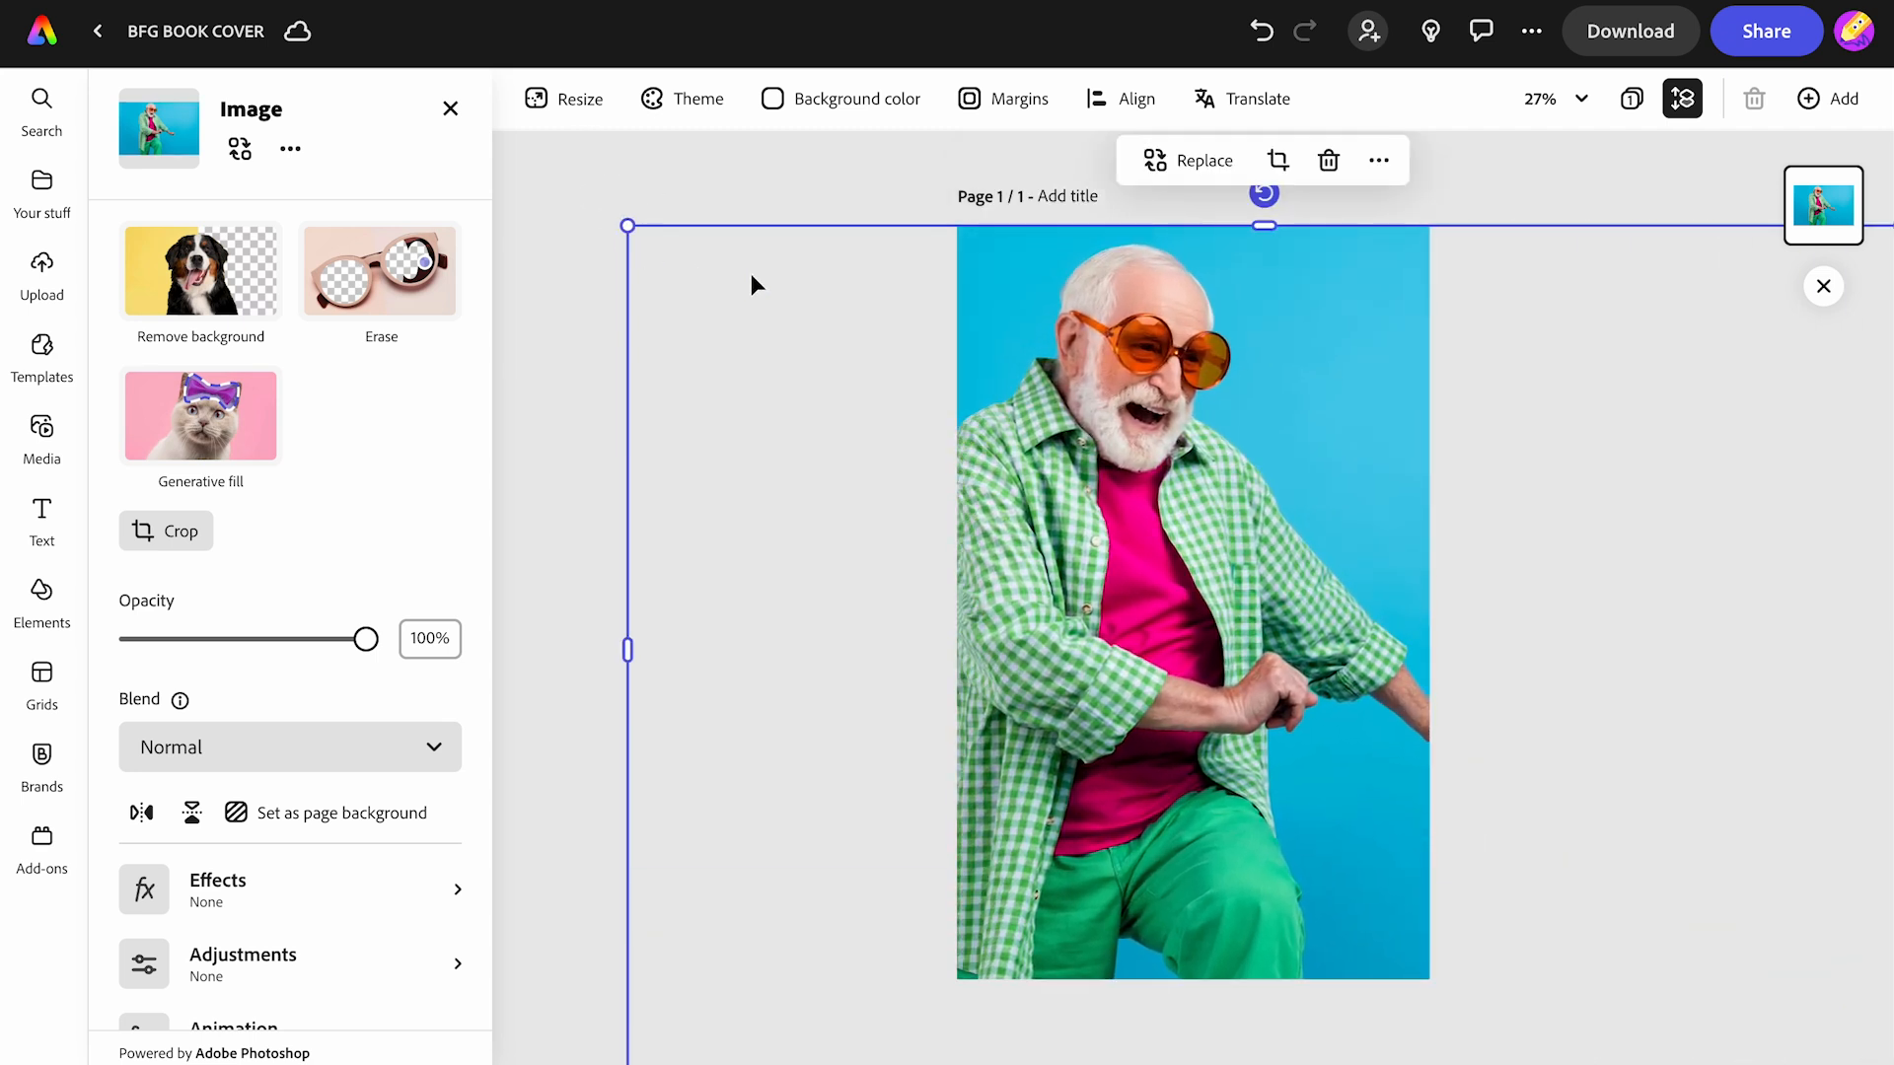
pyautogui.click(1553, 99)
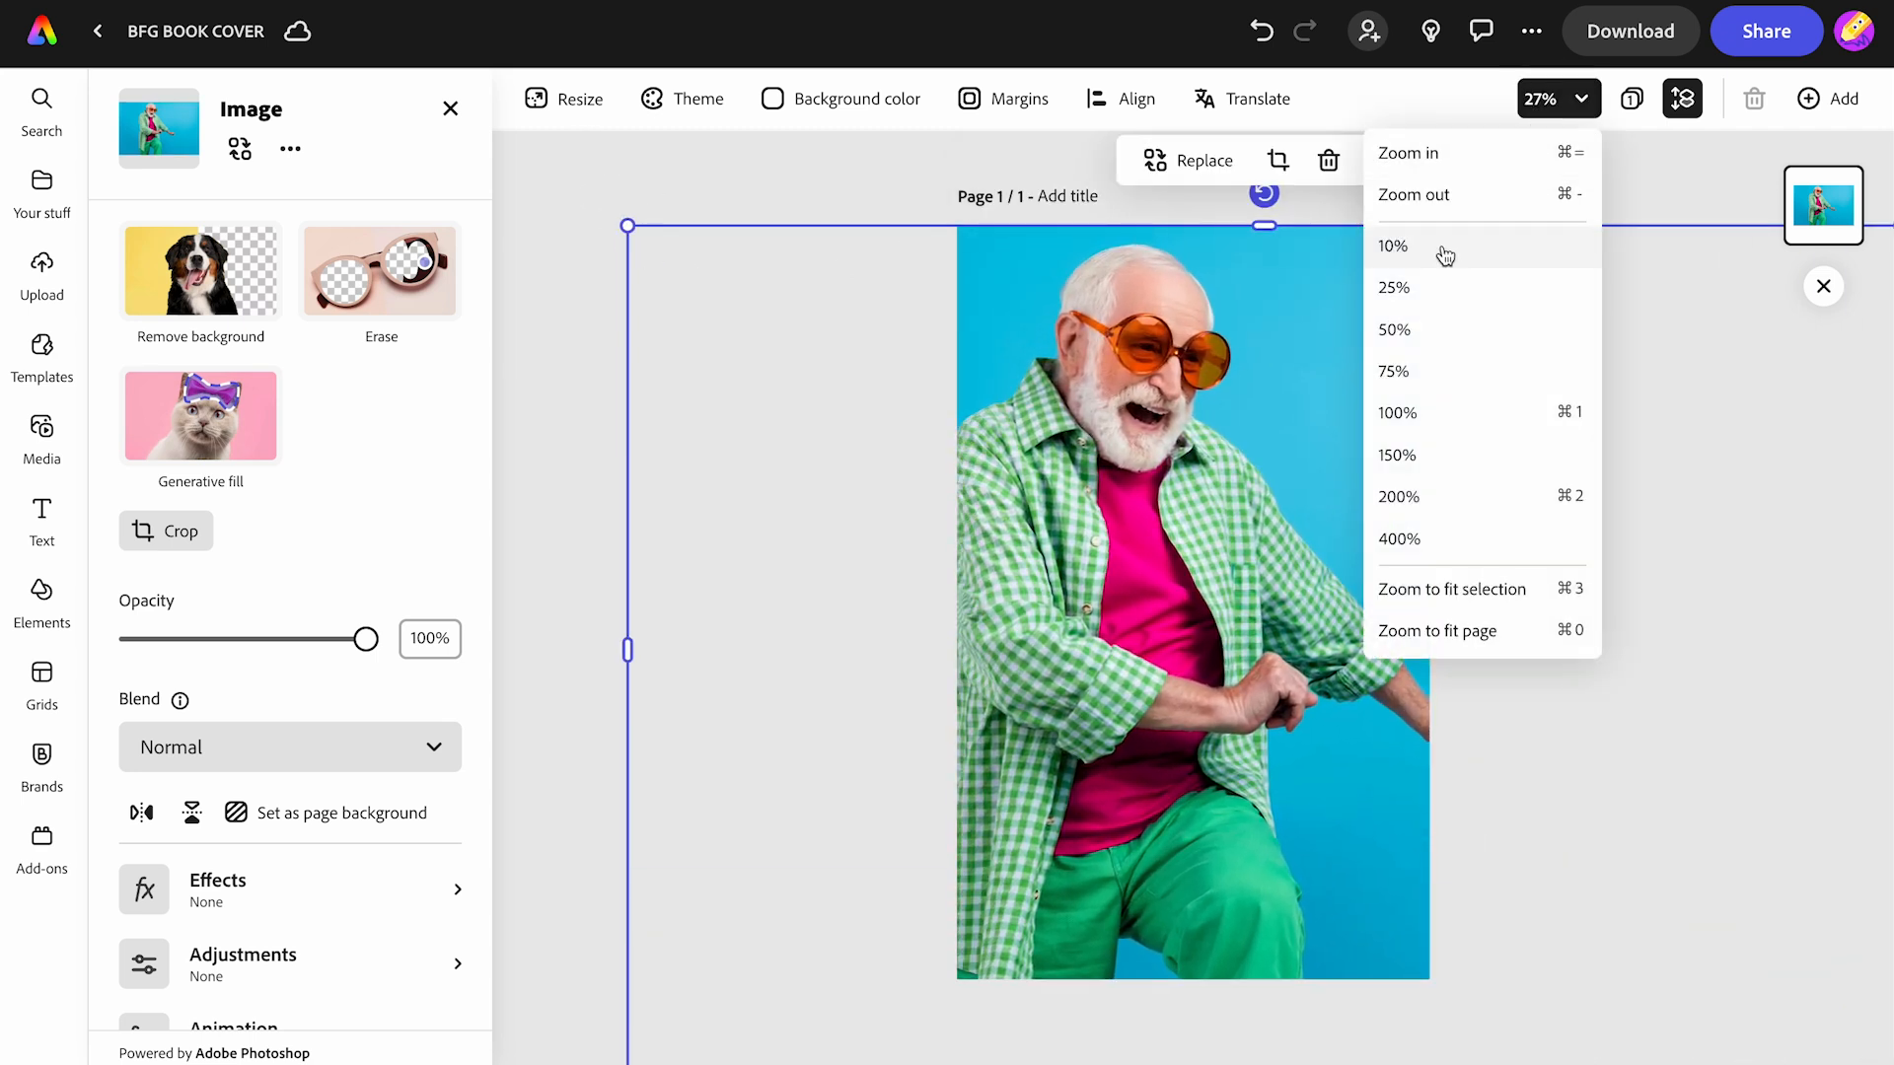
pyautogui.click(1445, 256)
pyautogui.moveTo(980, 461); pyautogui.dragTo(797, 304)
pyautogui.press('Escape')
# - Position the photo with the man's face top-left, then zoom back to fit the page
pyautogui.moveTo(1201, 593); pyautogui.dragTo(1257, 671)
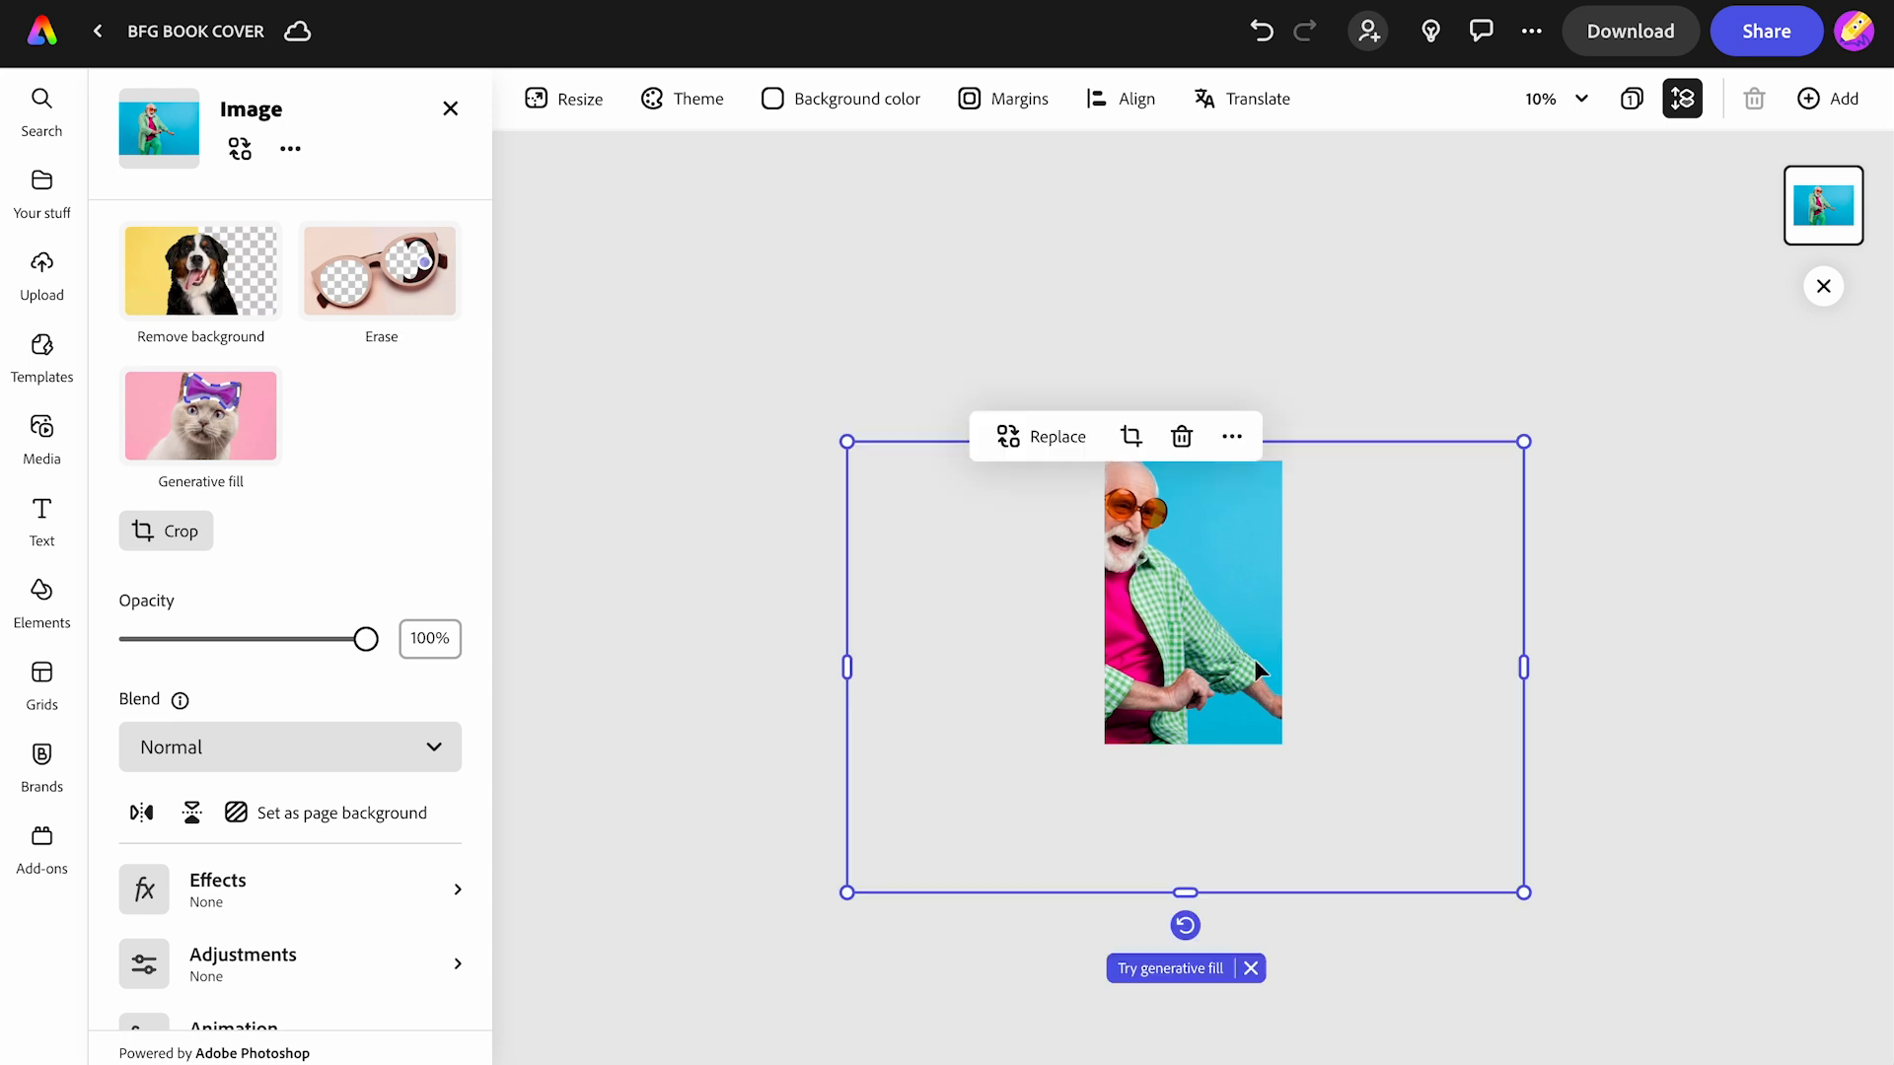
pyautogui.moveTo(1524, 893); pyautogui.dragTo(1617, 954)
pyautogui.moveTo(1239, 661); pyautogui.dragTo(1197, 655)
pyautogui.click(1375, 367)
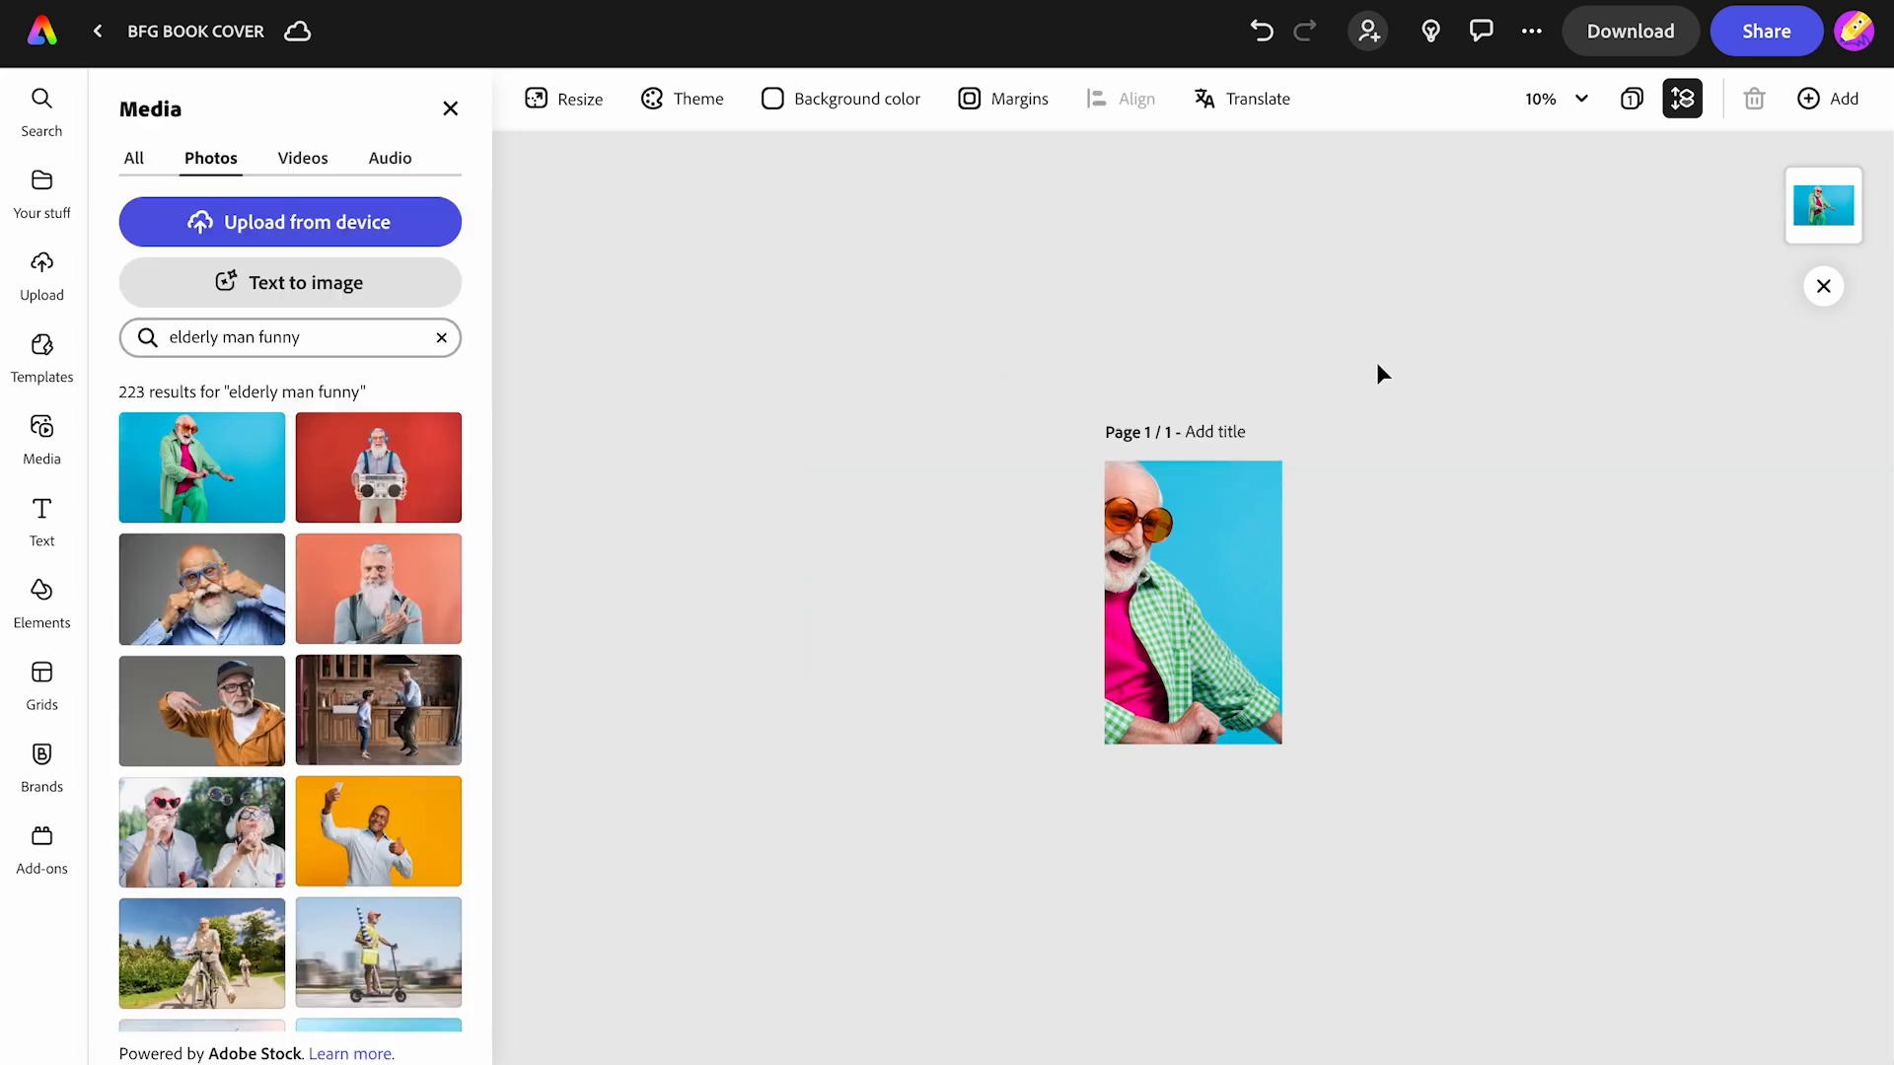
pyautogui.click(1575, 103)
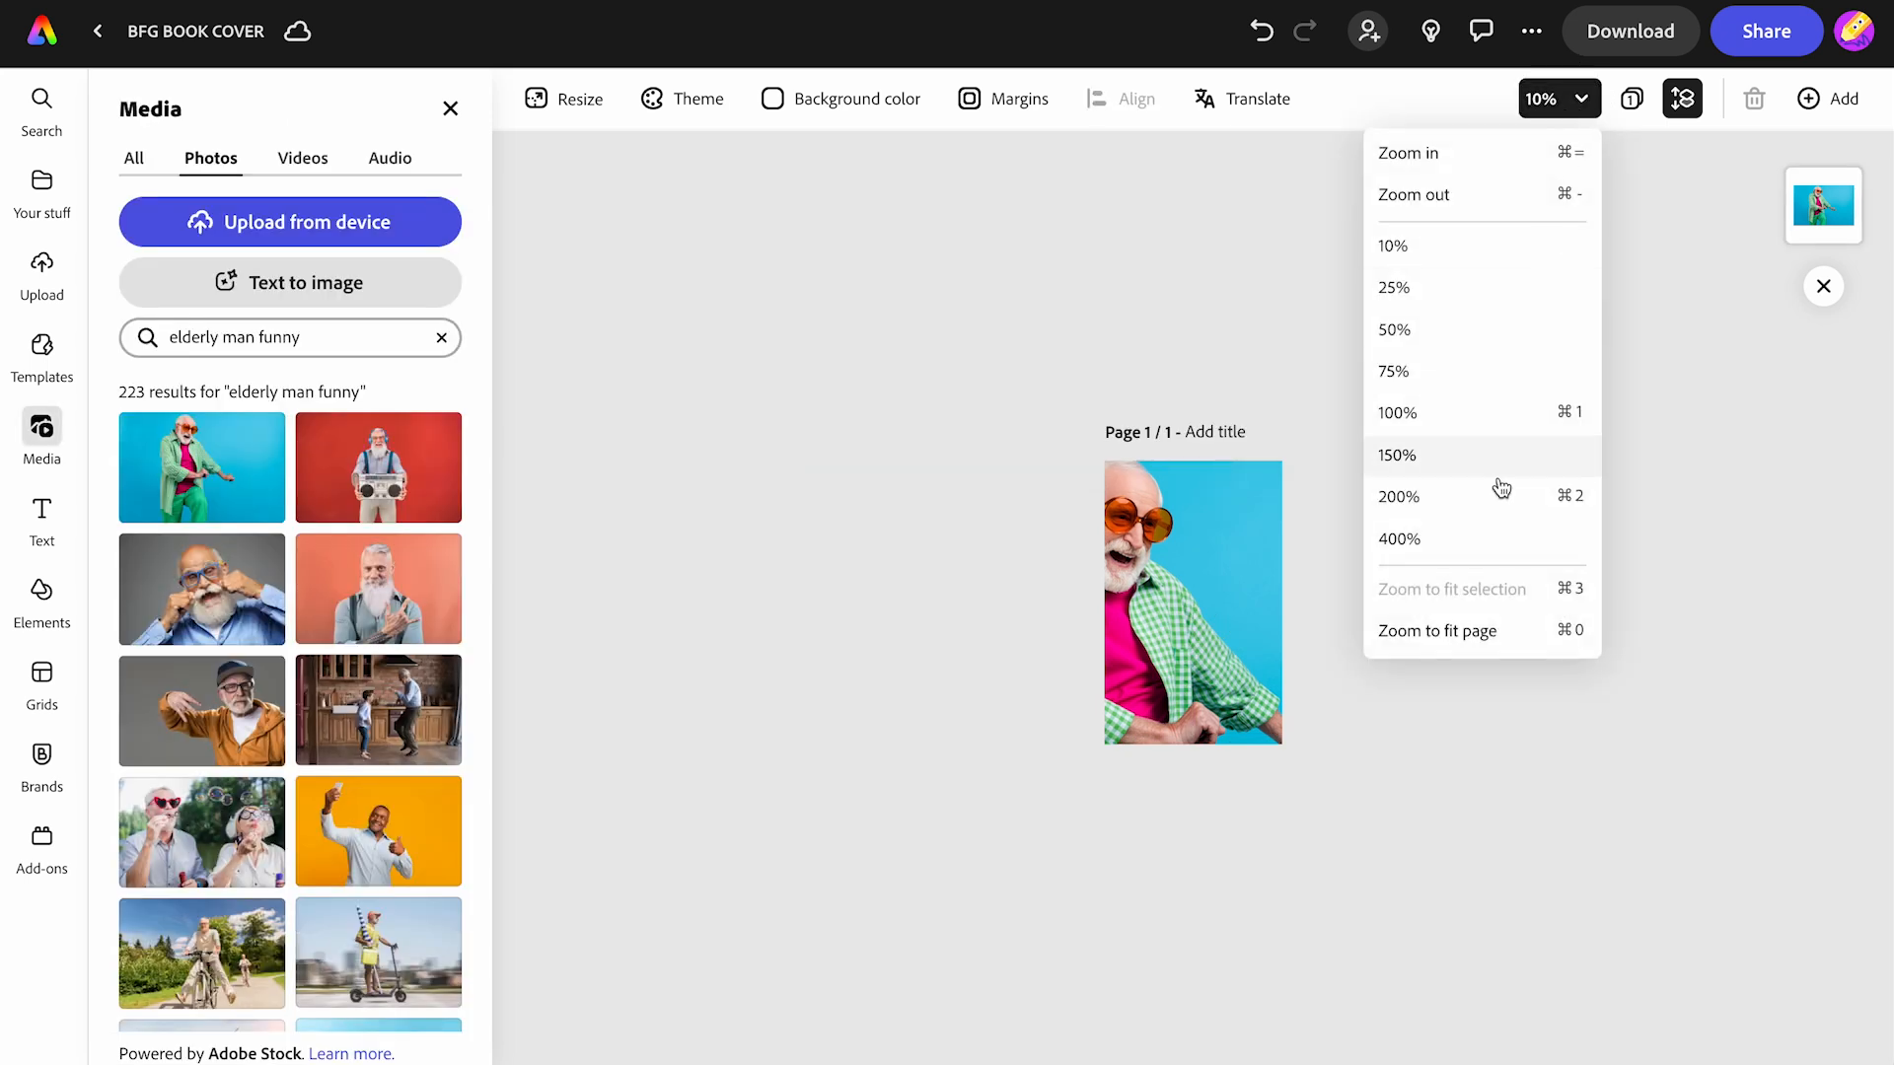
pyautogui.click(1465, 631)
pyautogui.click(812, 476)
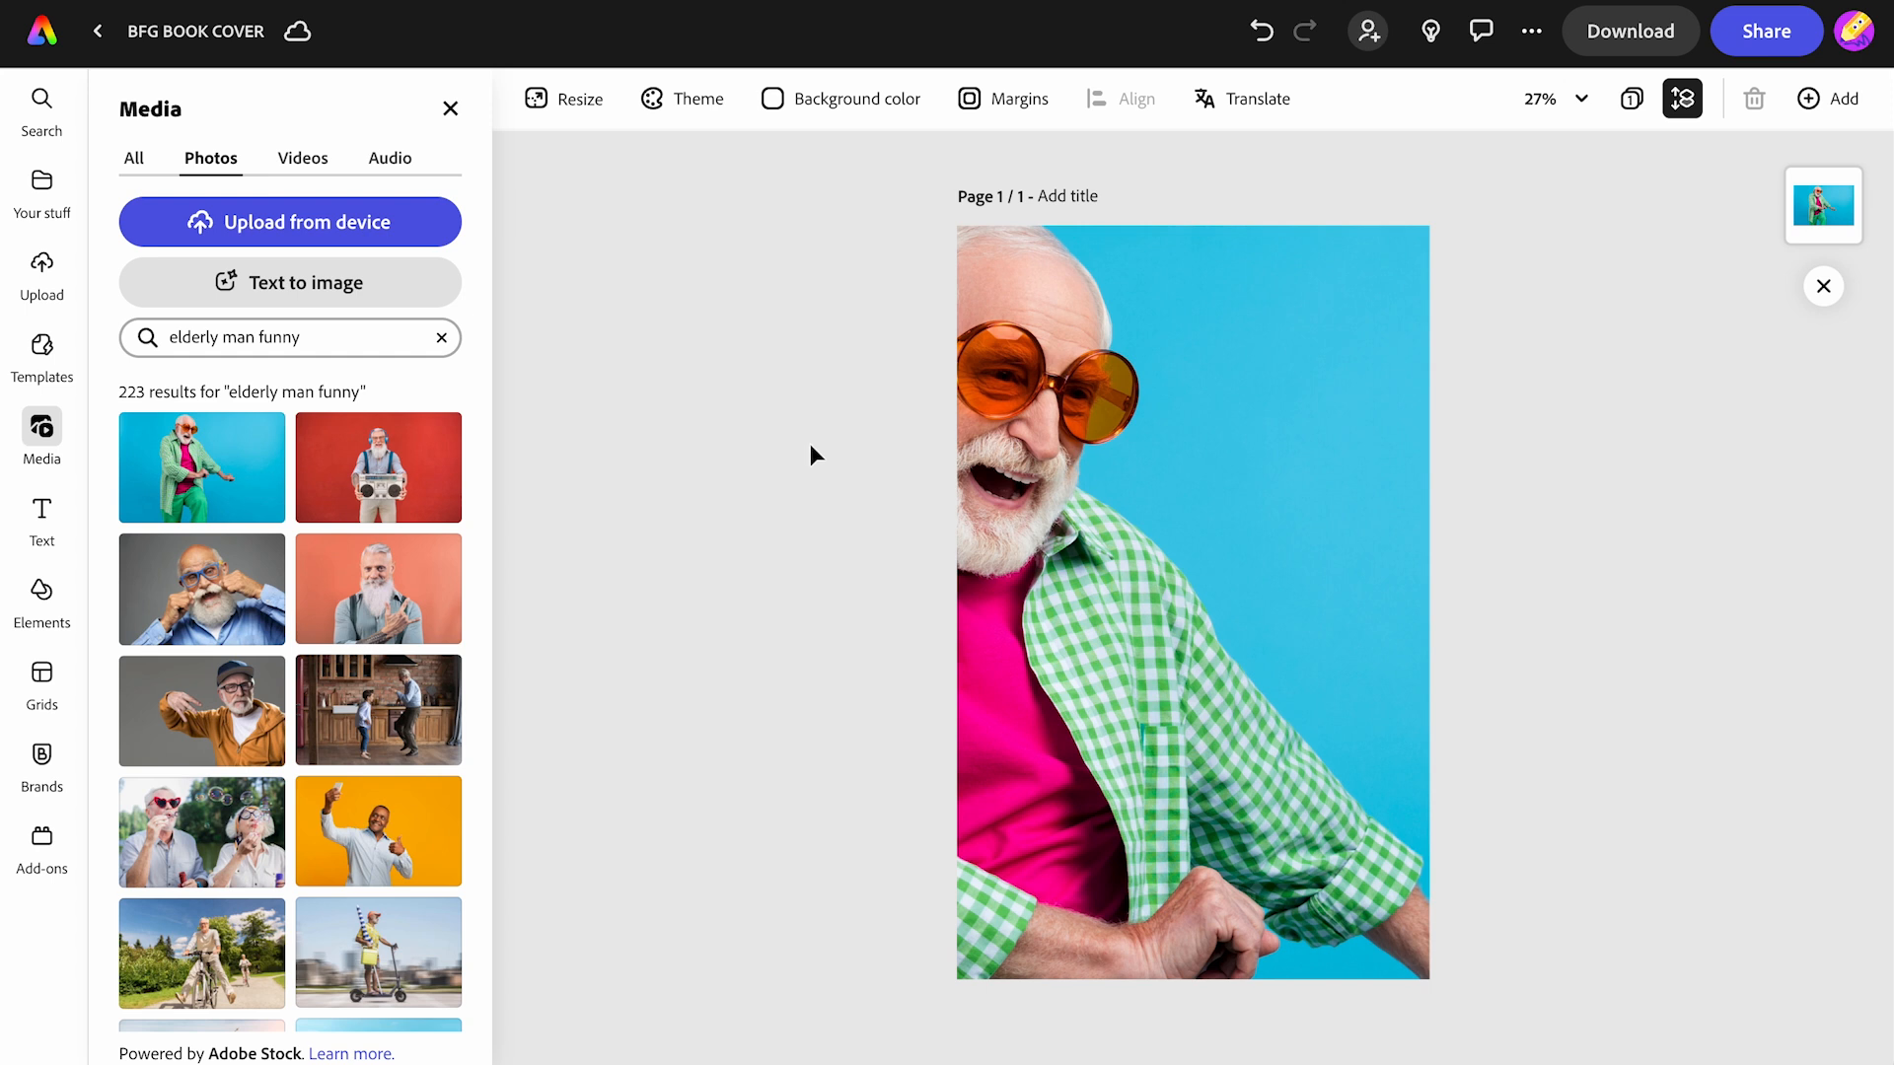
# - Add a text box reading 'THE BFG' and browse the recommended fonts
pyautogui.click(40, 513)
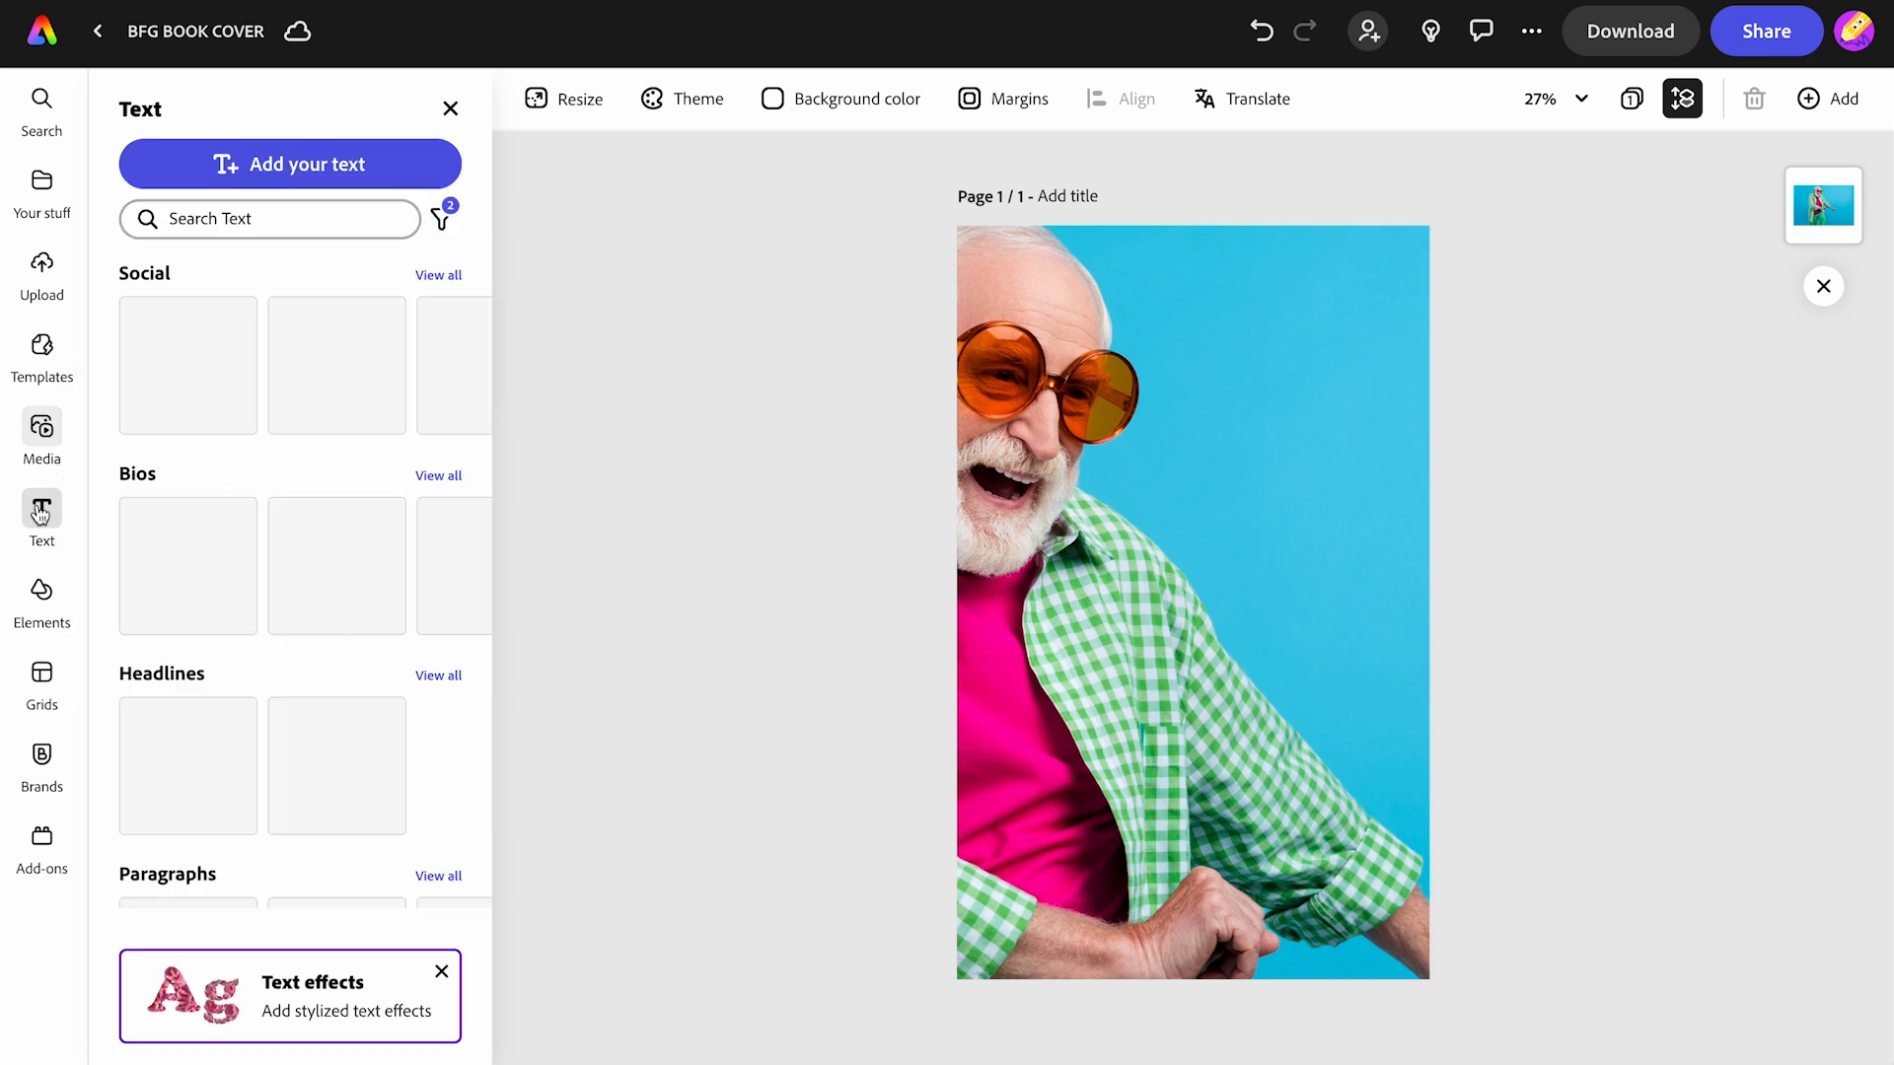
pyautogui.click(278, 169)
pyautogui.write('THE')
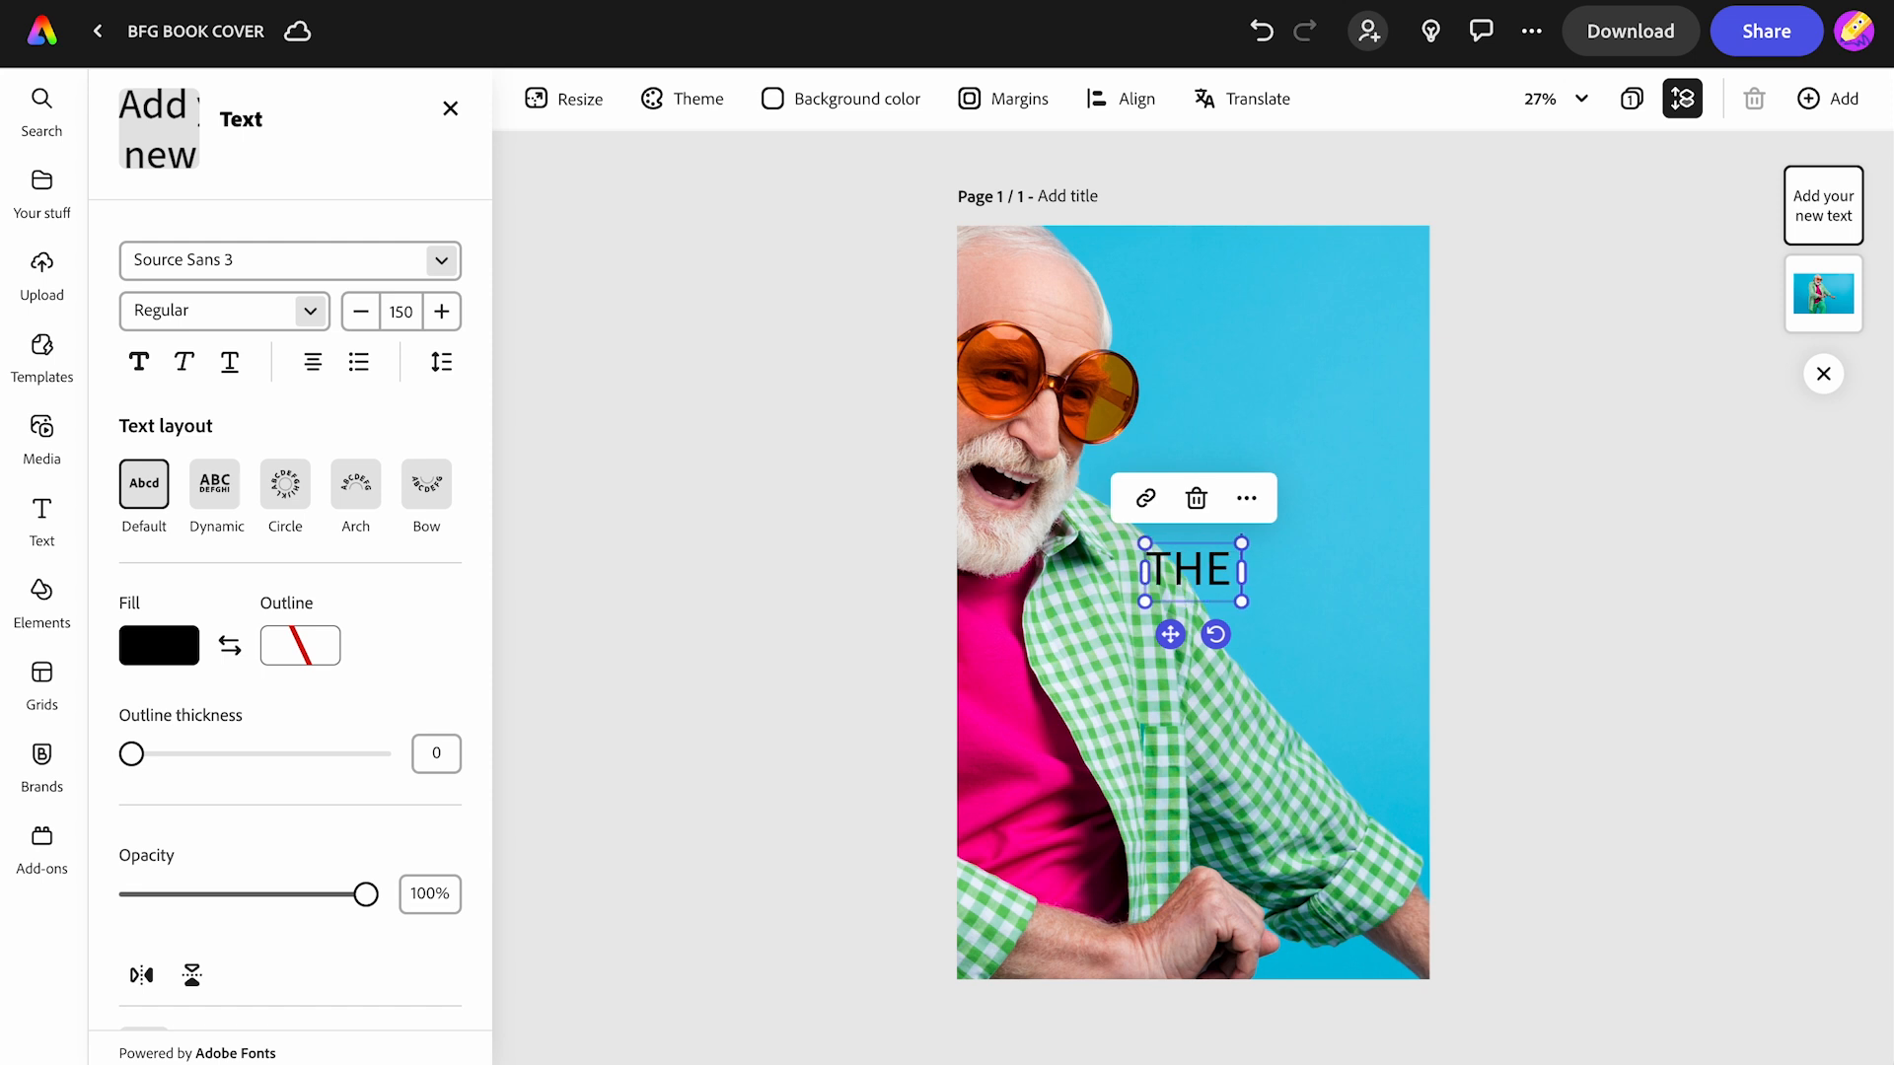
pyautogui.write(' BFG')
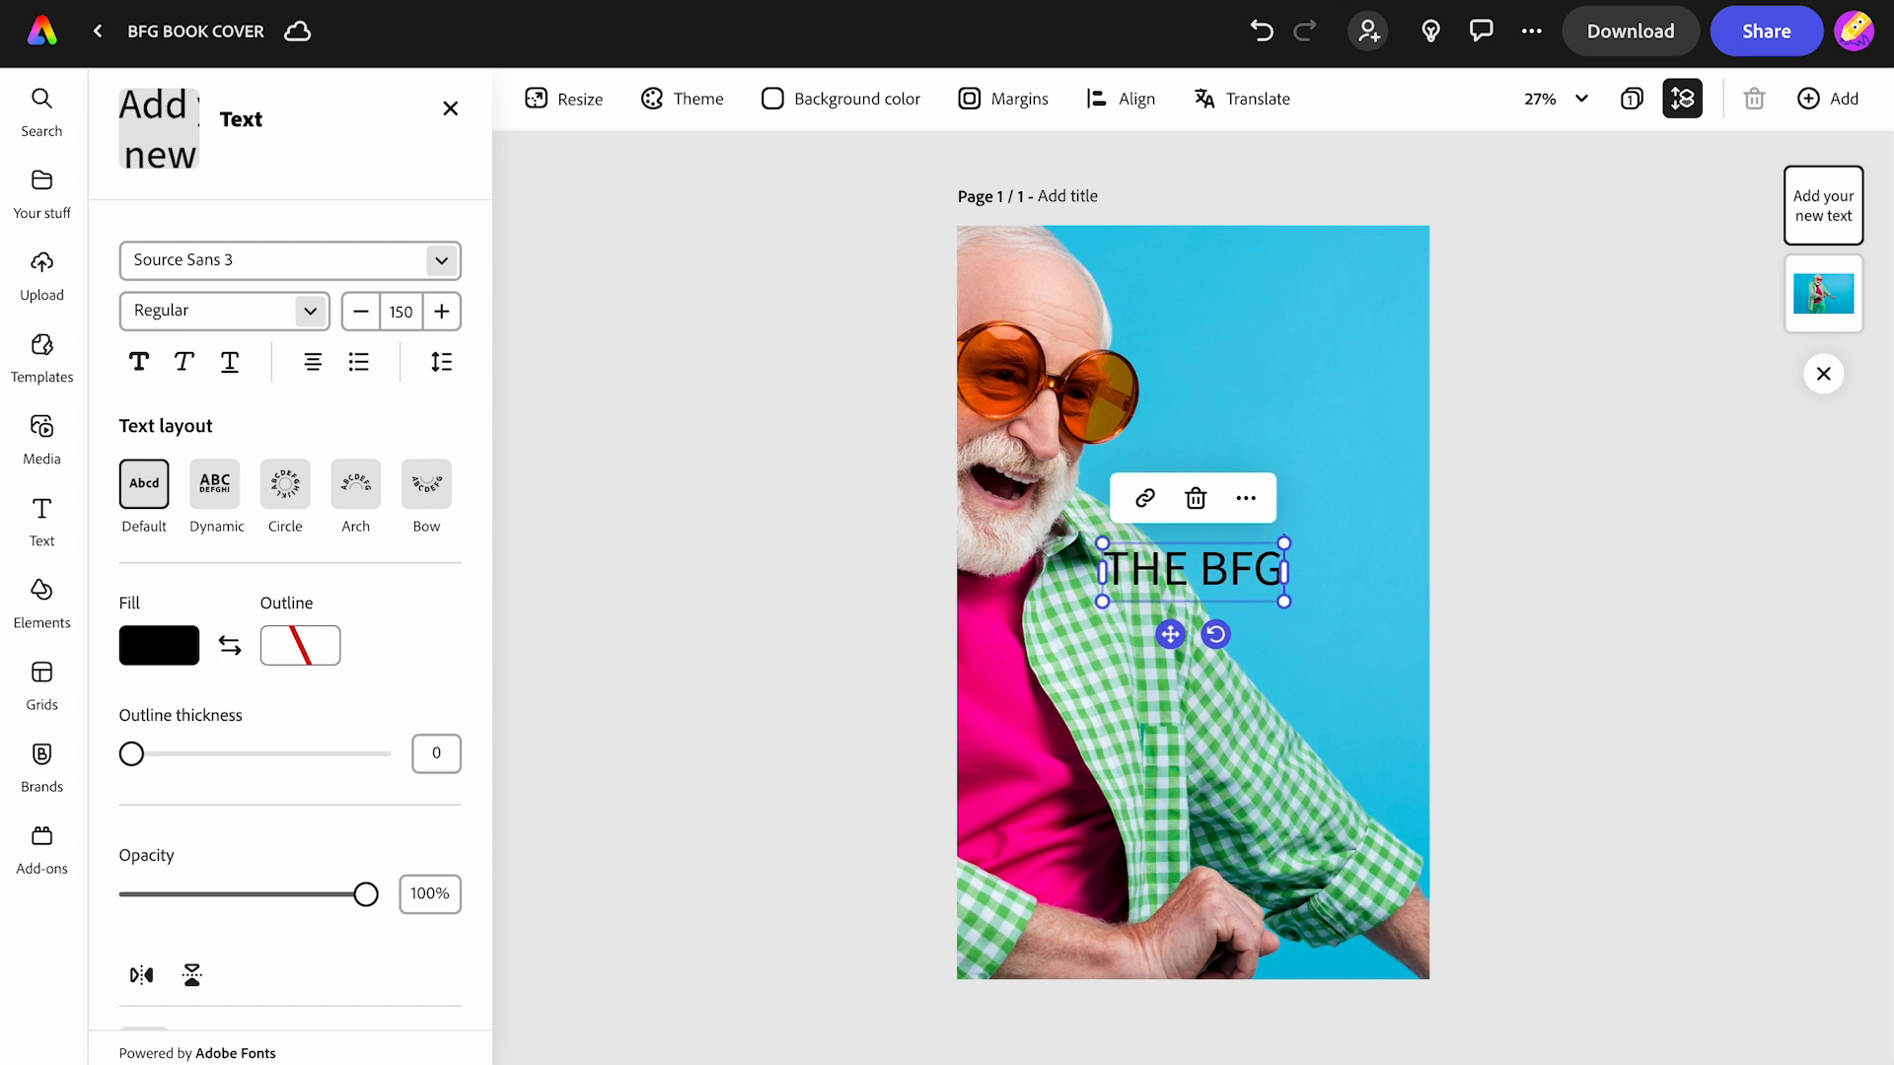
pyautogui.moveTo(300, 236)
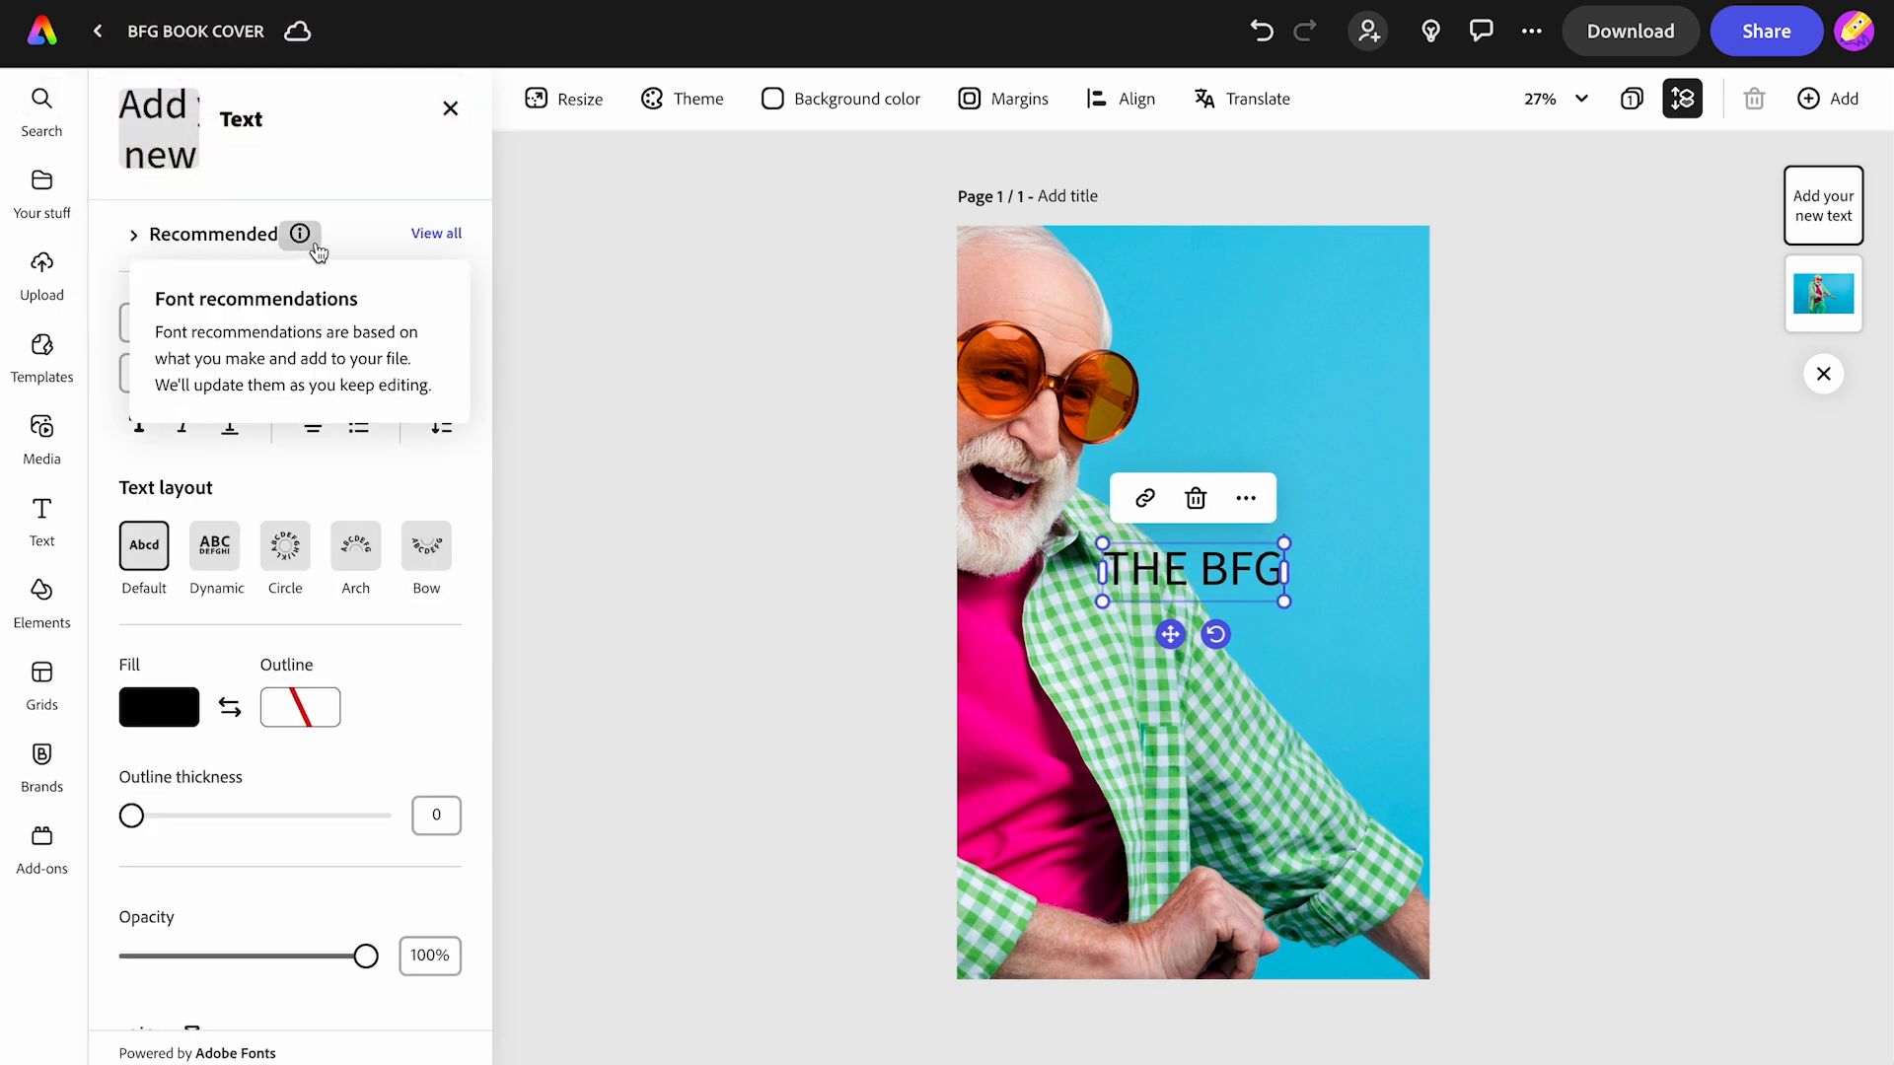
pyautogui.click(450, 240)
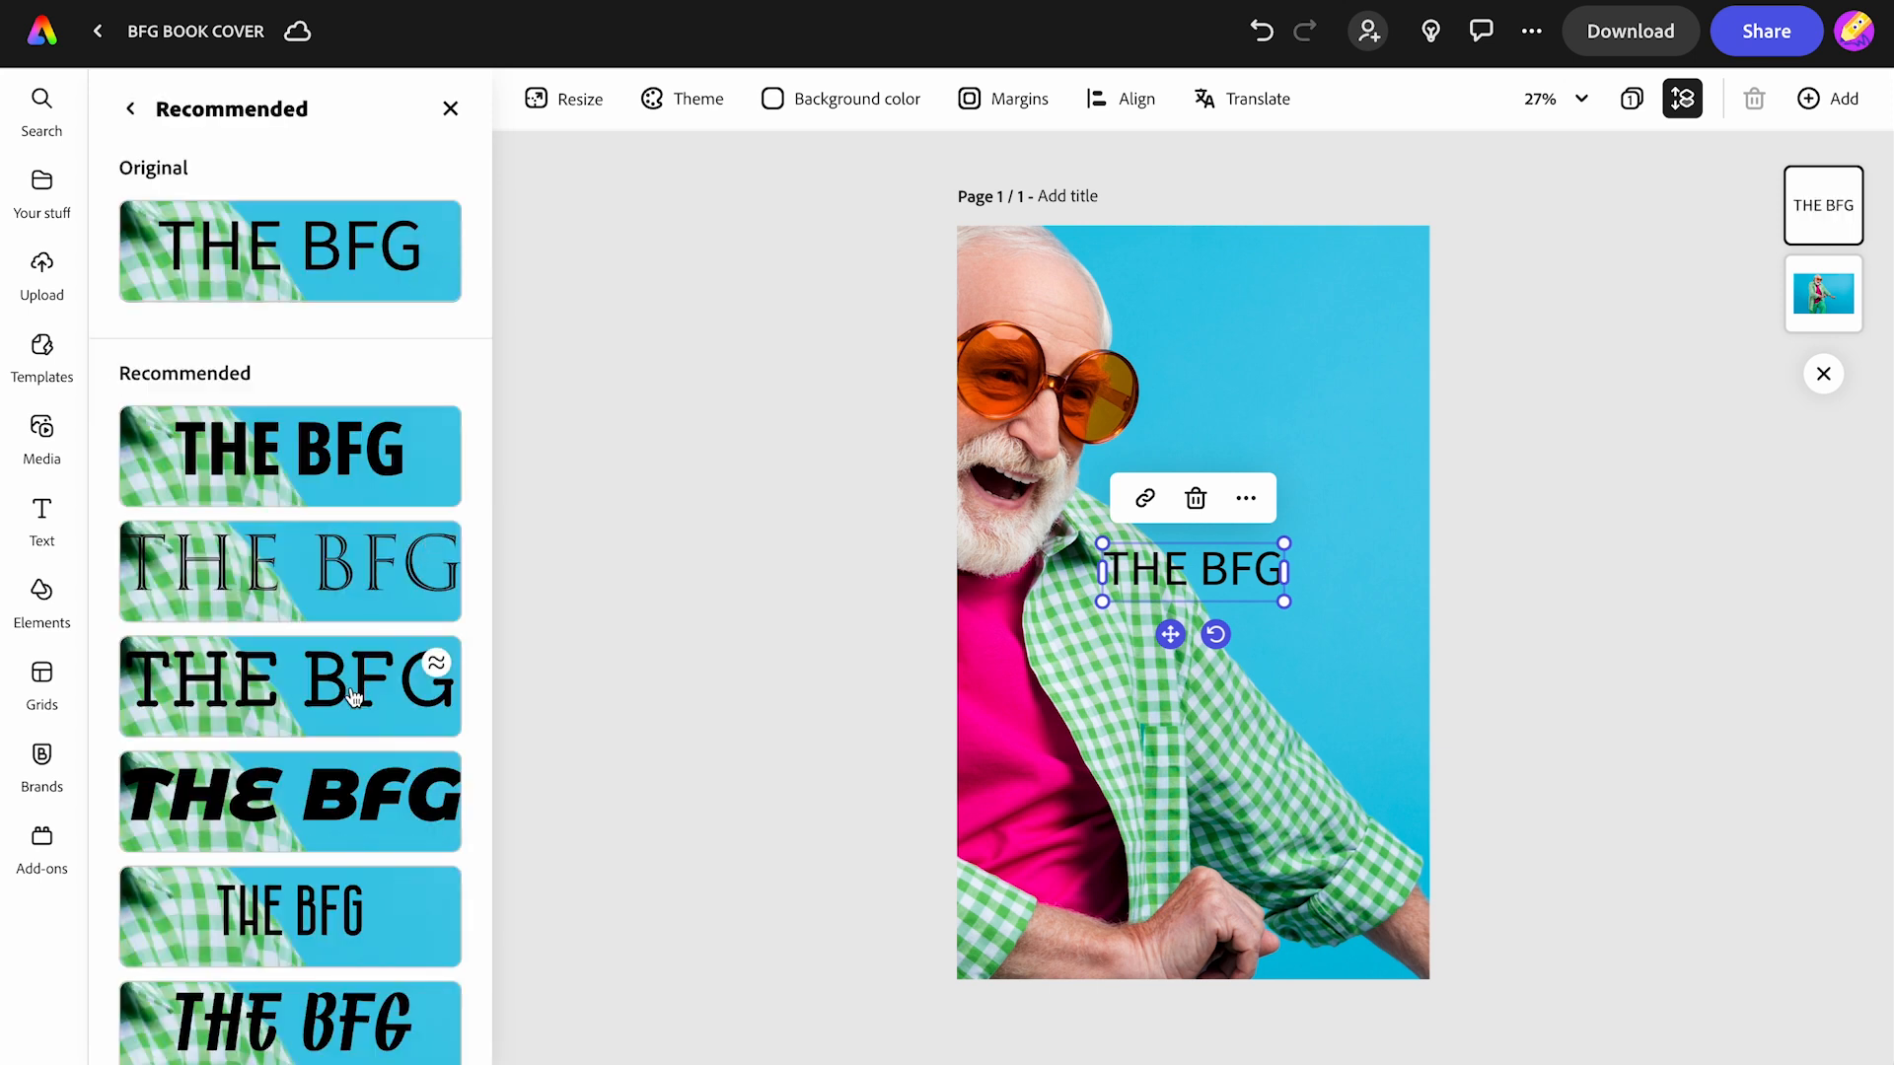
pyautogui.scroll(-3, 353, 698)
pyautogui.scroll(-3, 353, 697)
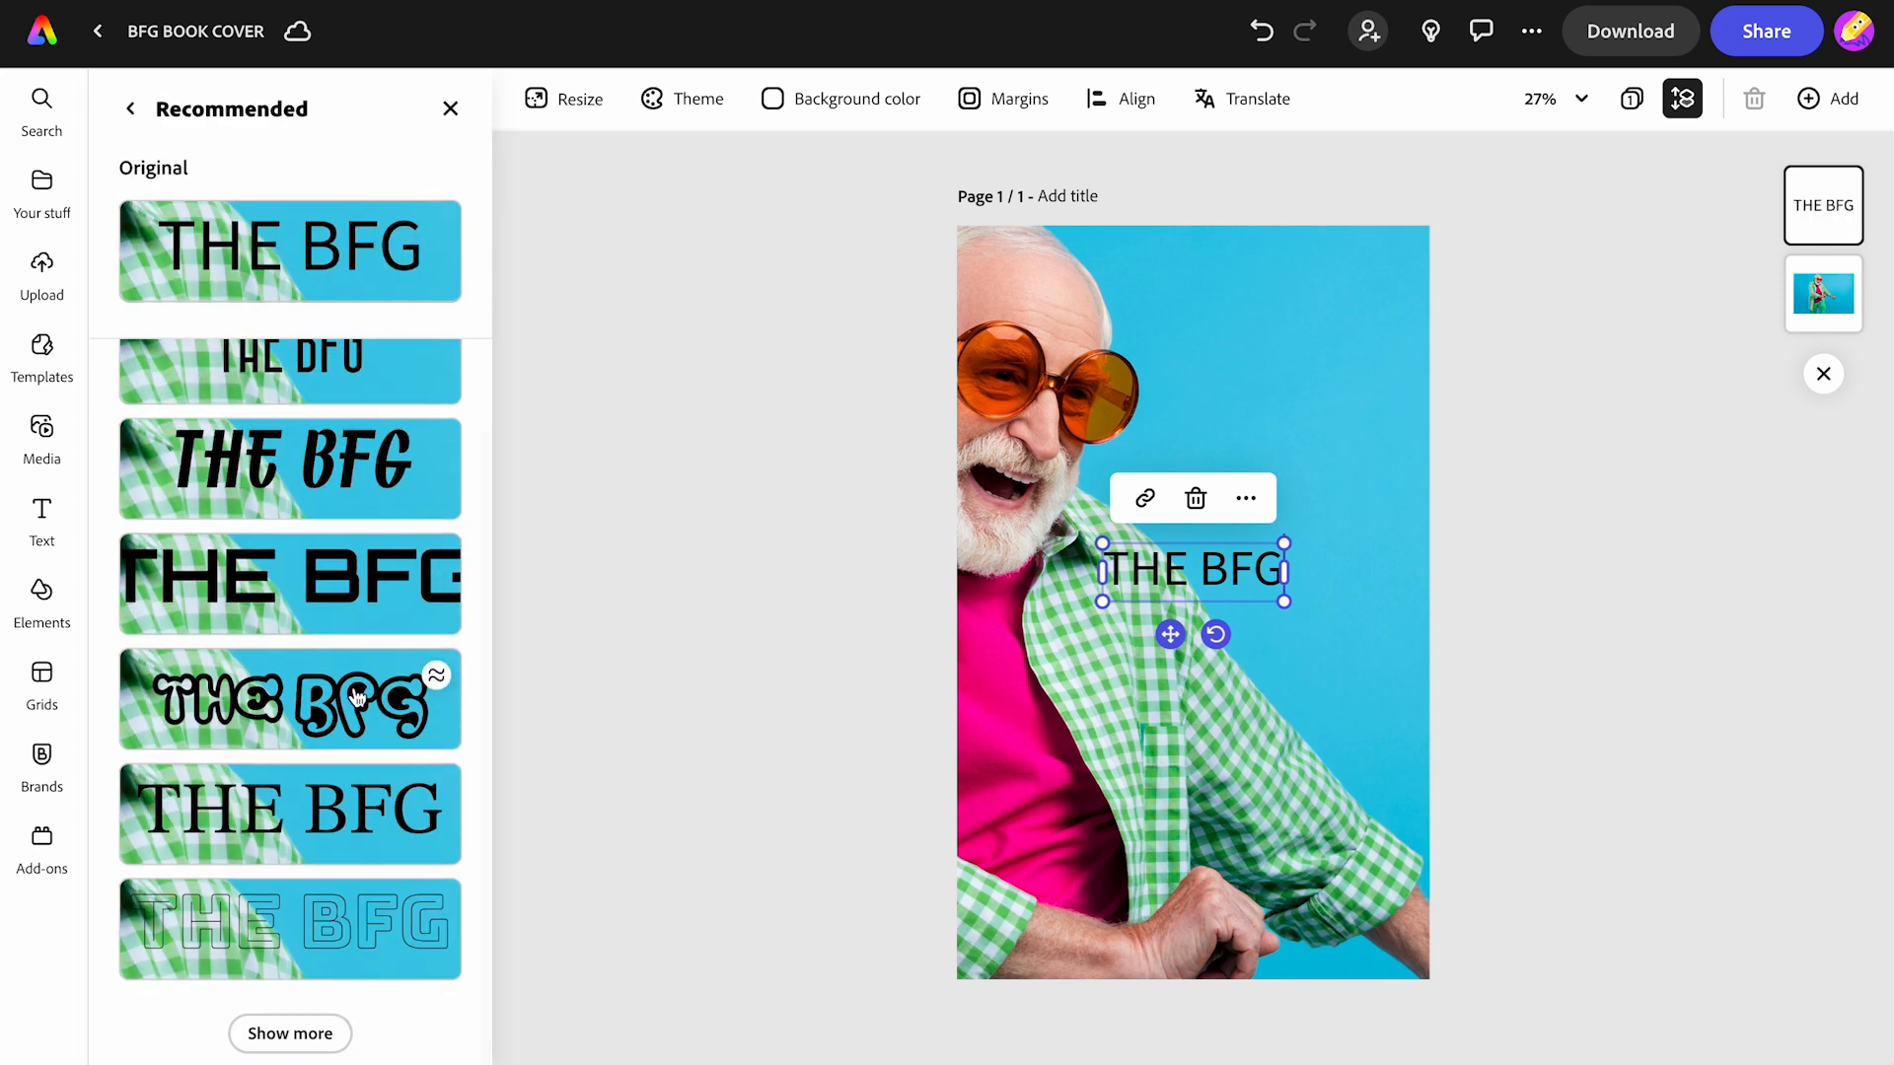
# - Set the title font to Kanit Bold Italic
pyautogui.click(129, 109)
pyautogui.click(182, 314)
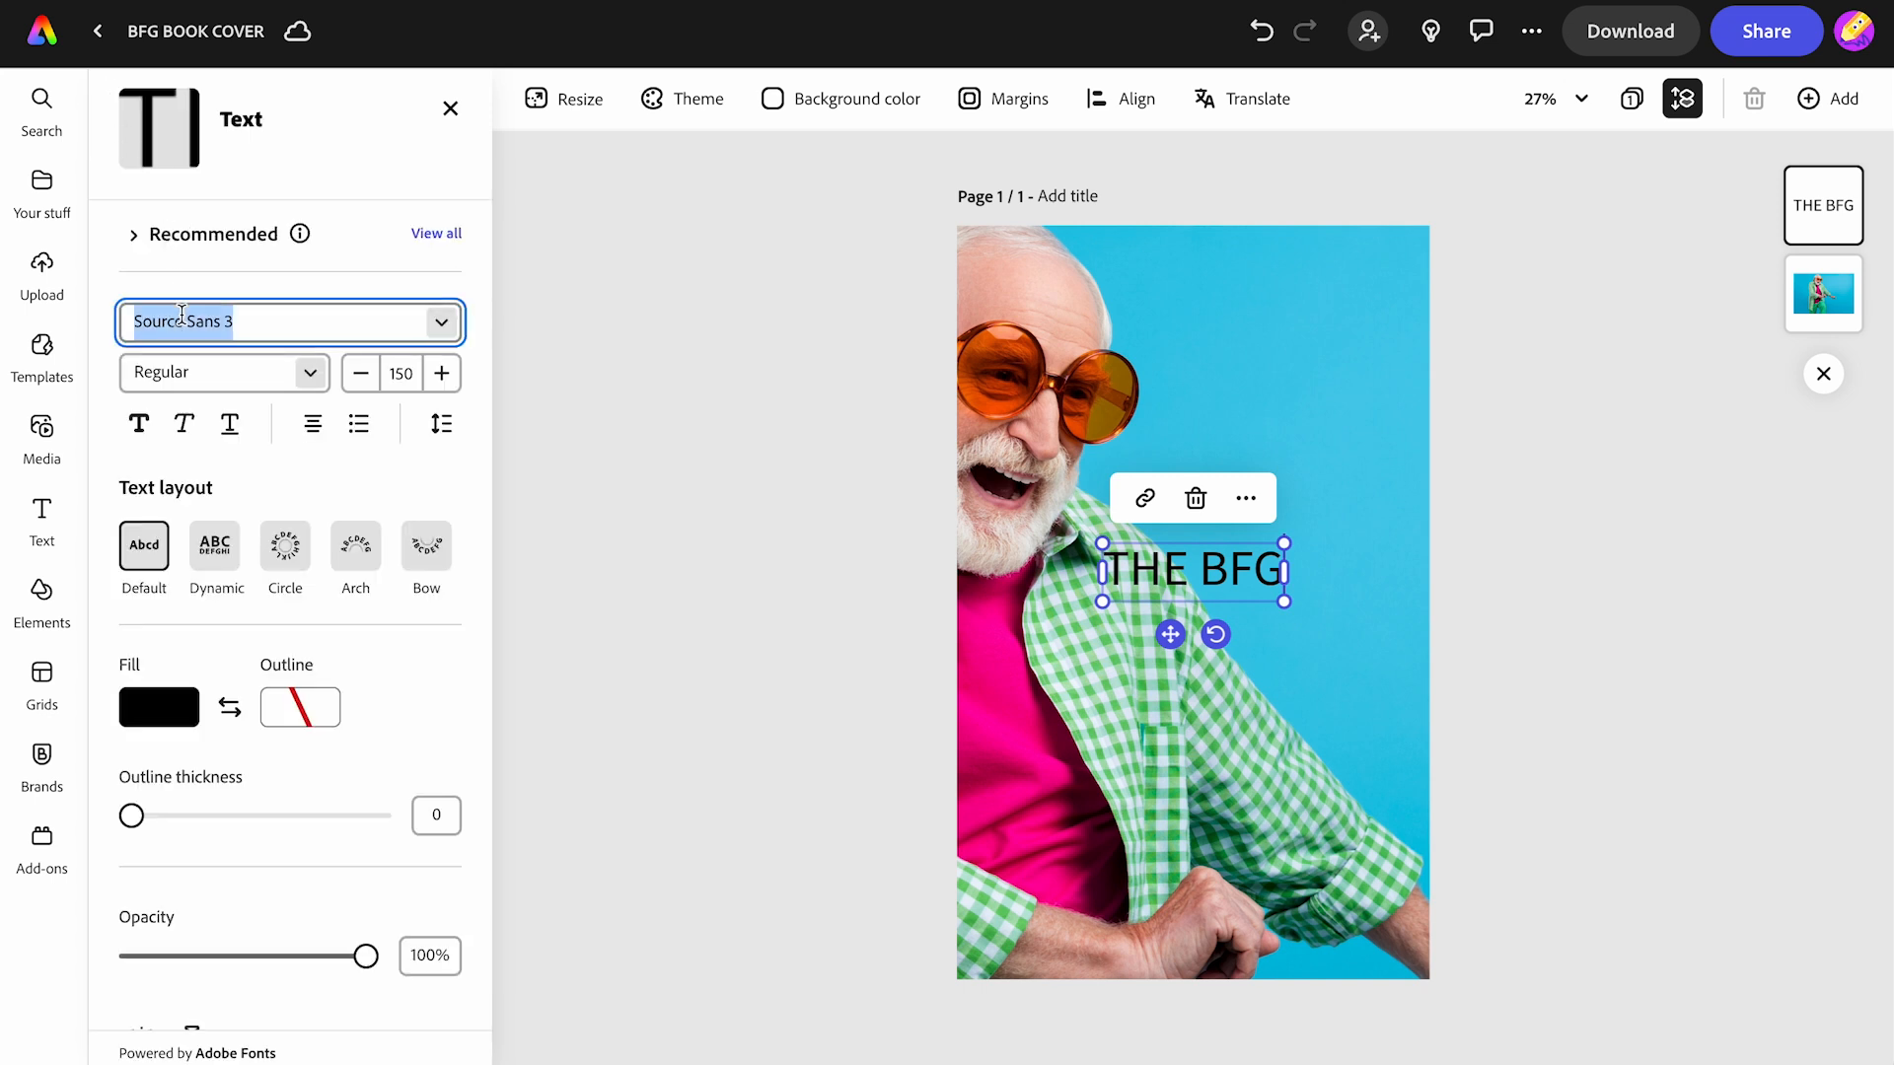
pyautogui.write('kanit')
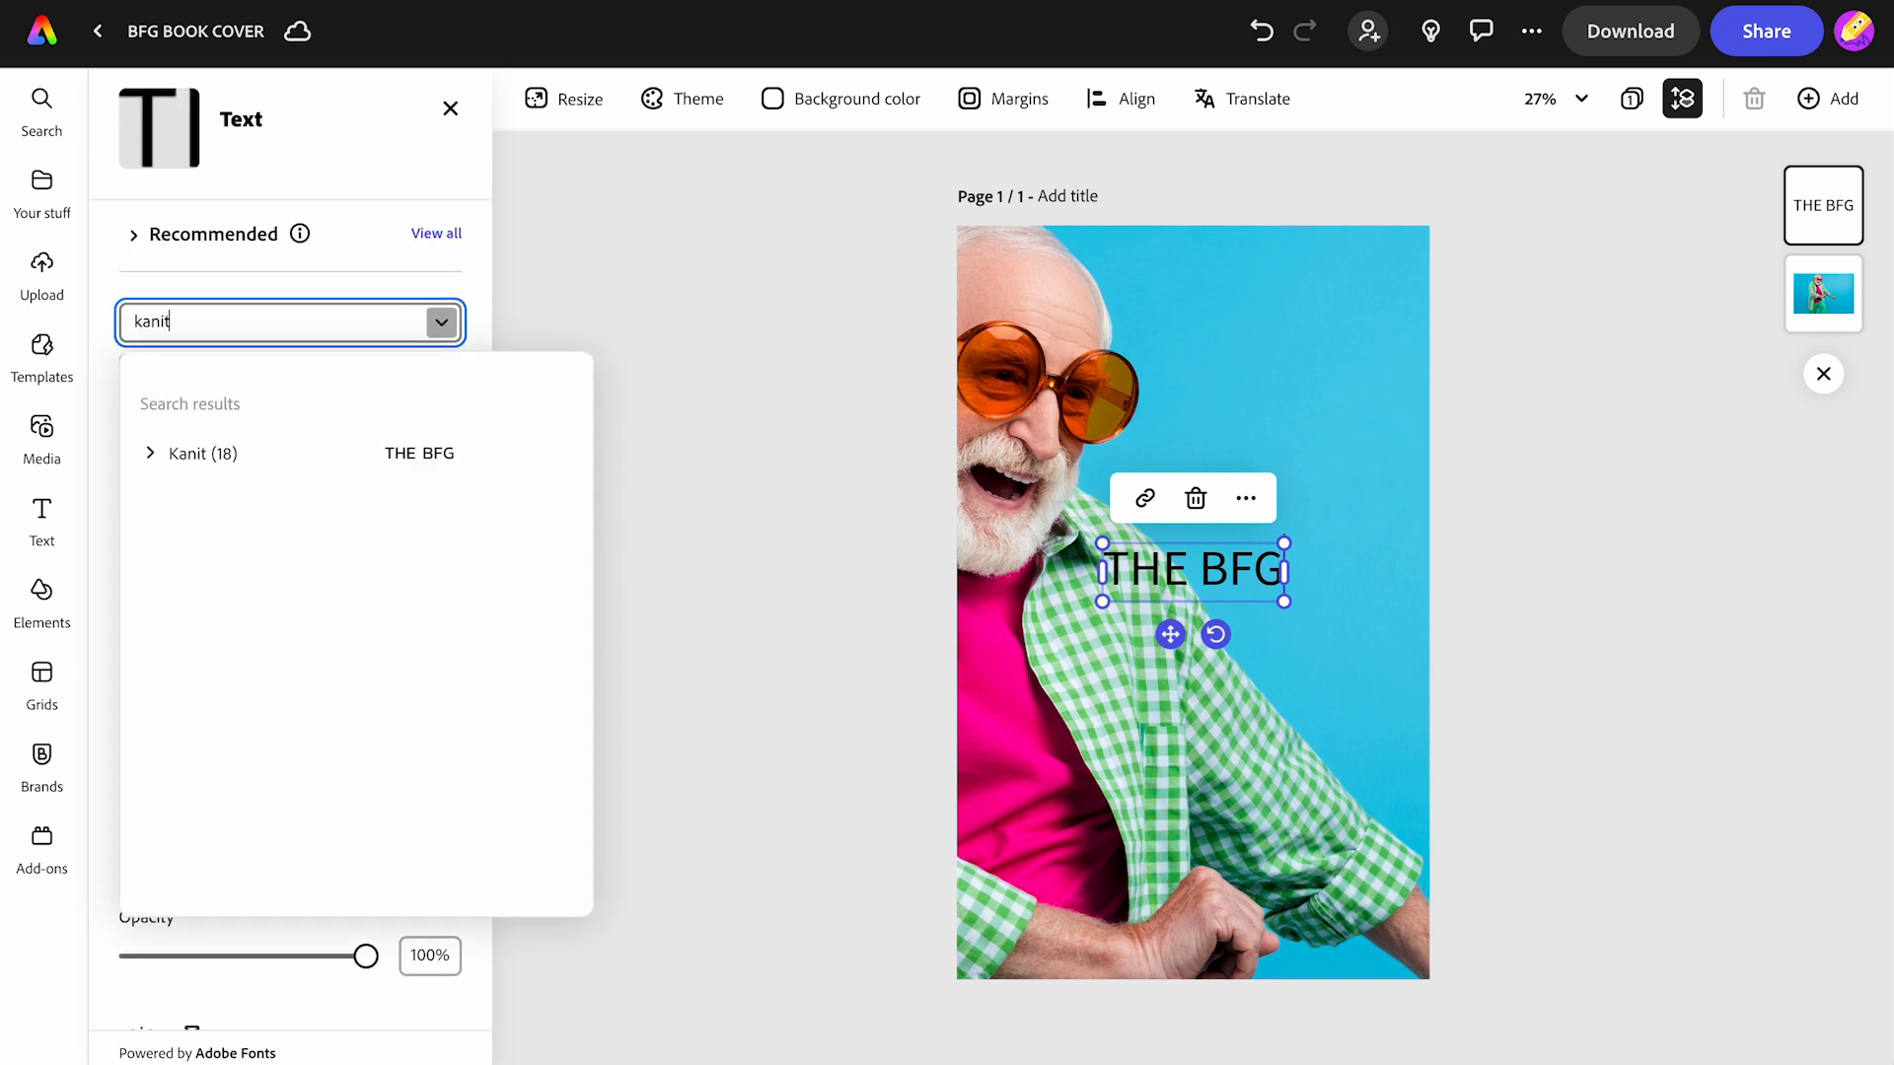
pyautogui.click(152, 453)
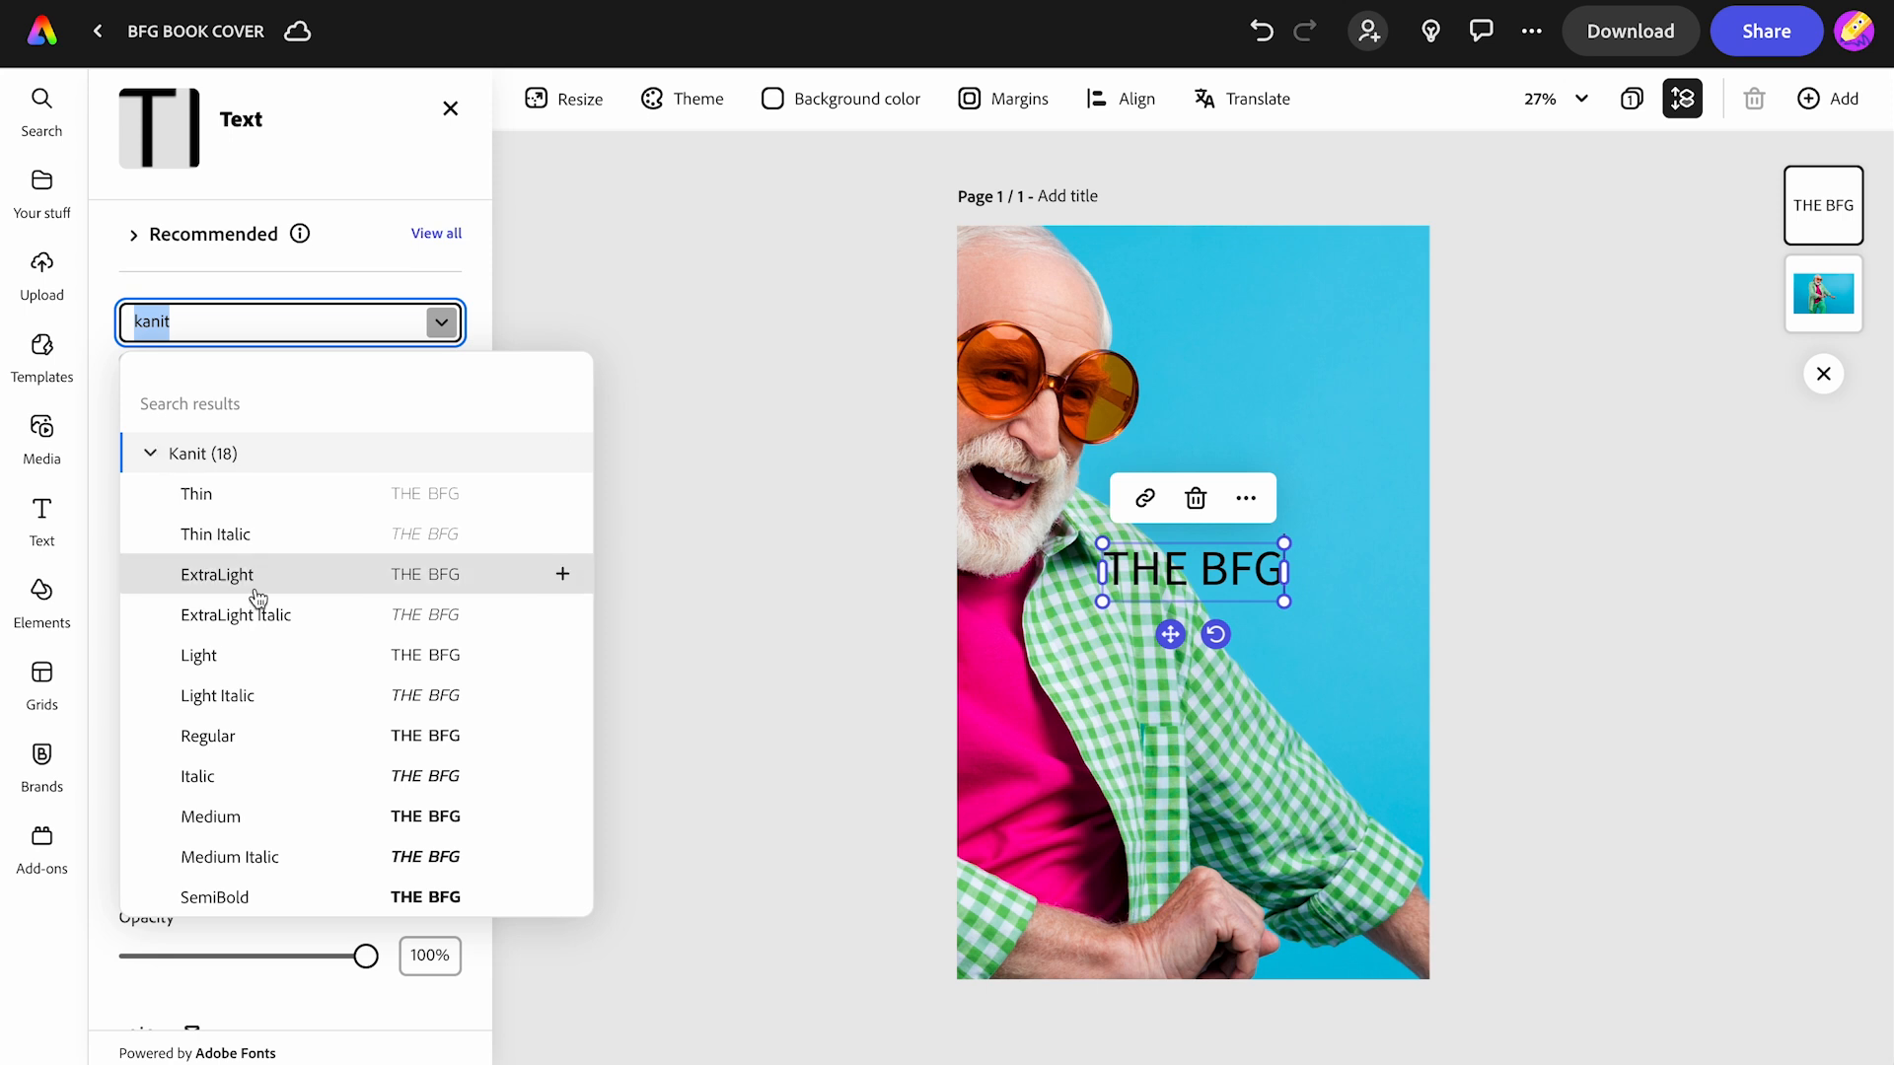
pyautogui.scroll(-3, 264, 648)
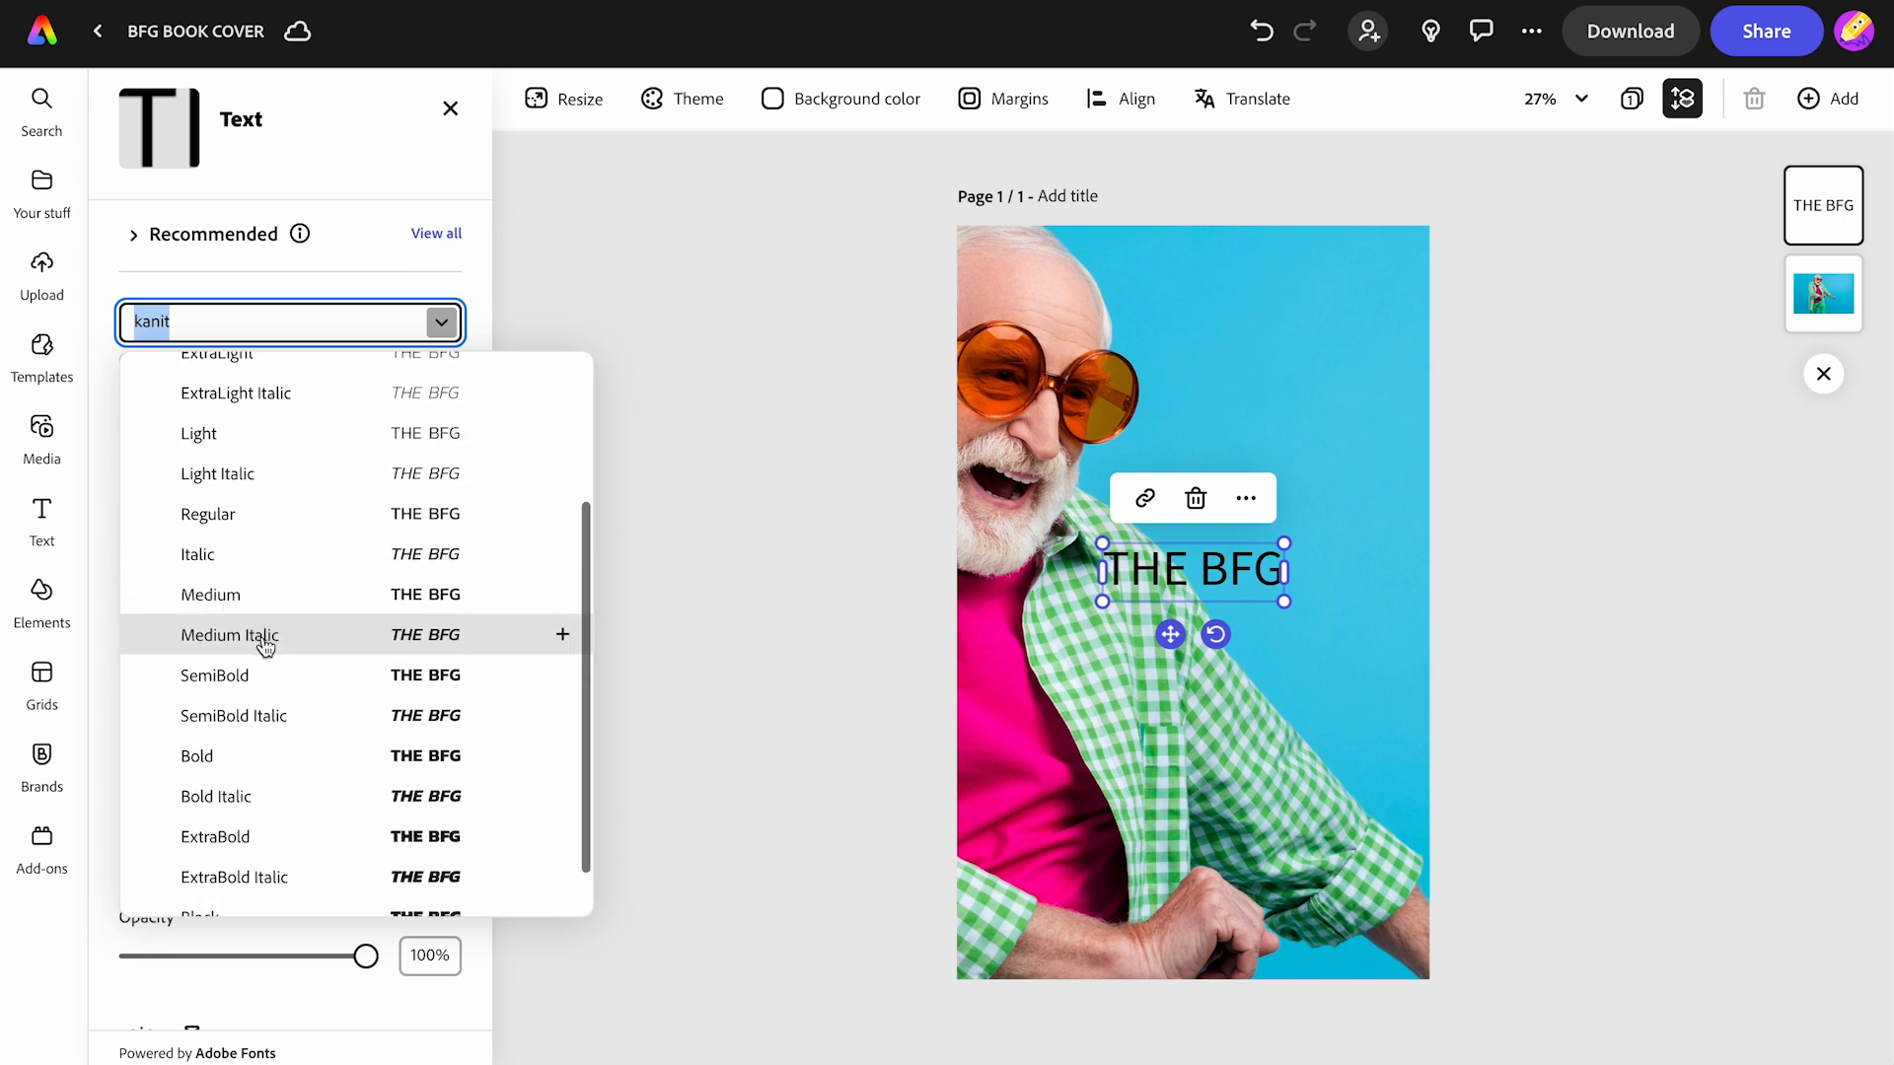
pyautogui.click(248, 794)
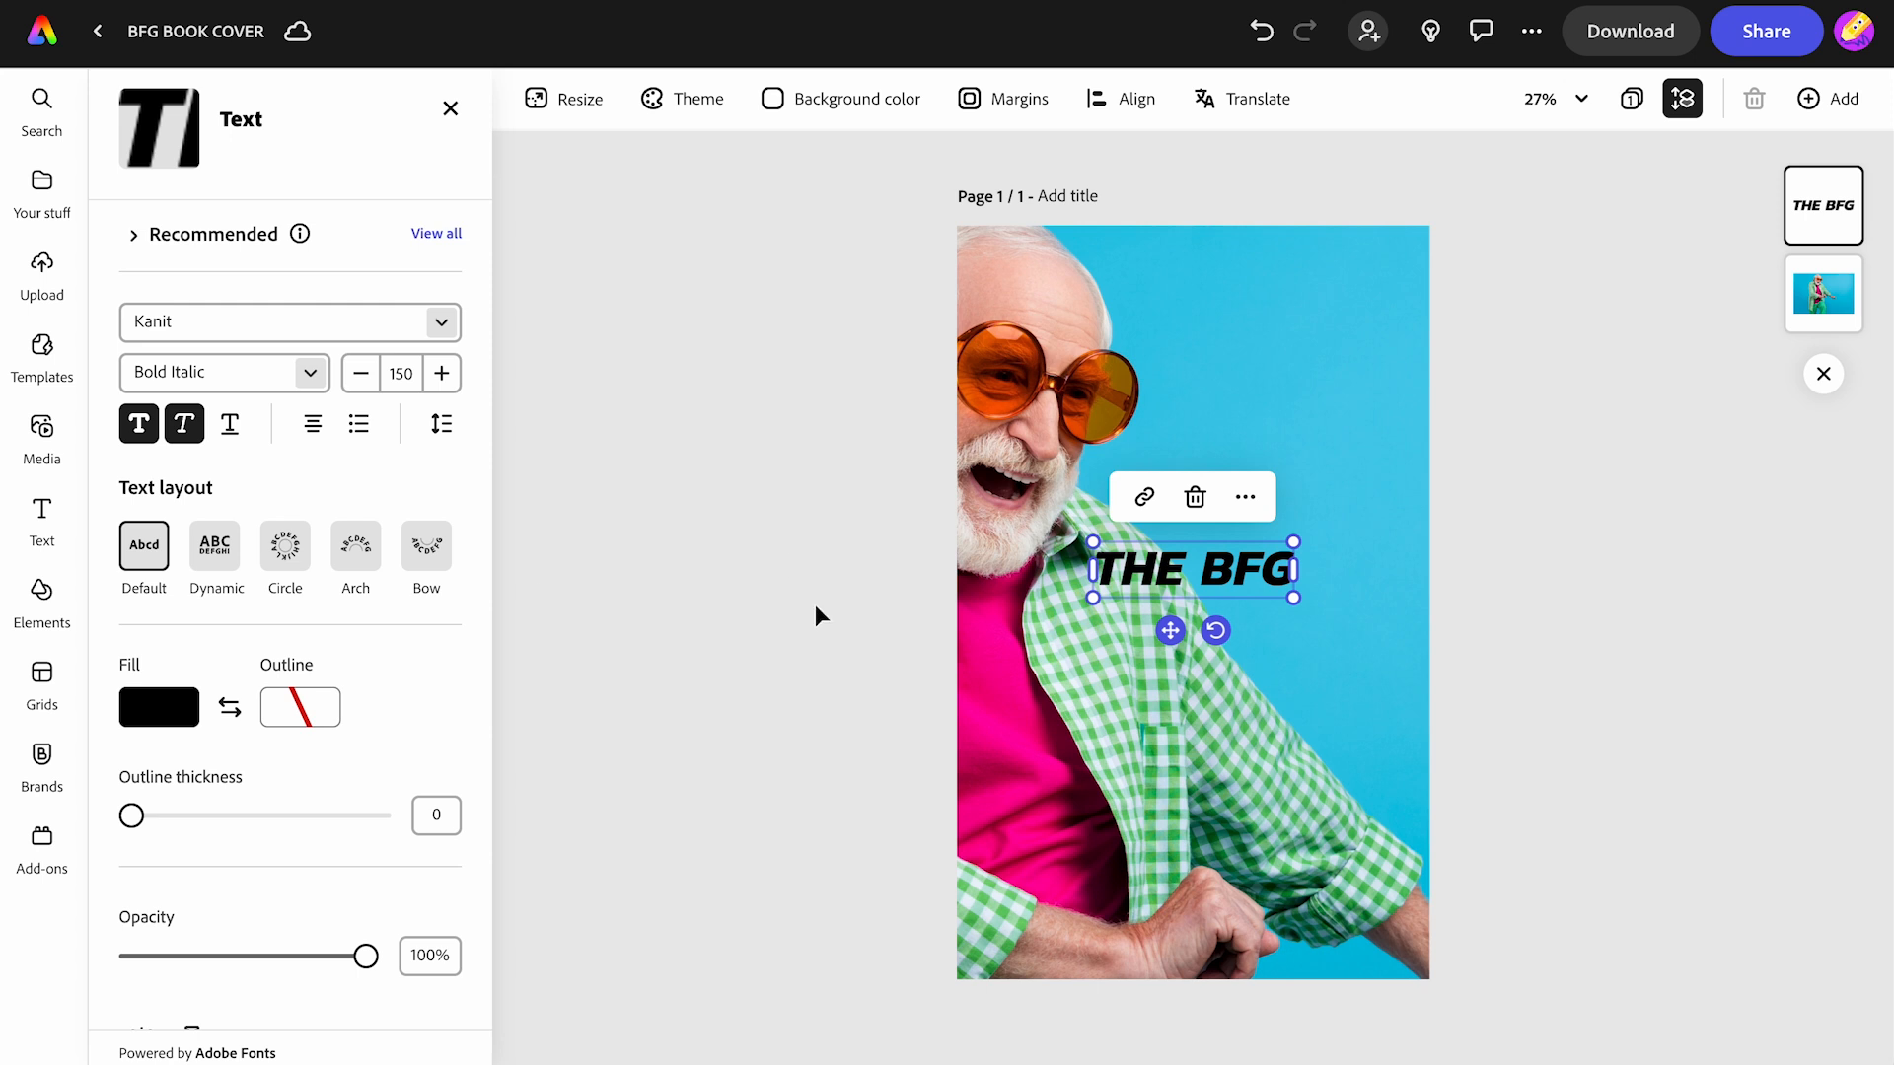
# - Enlarge the title to size 326 at the cover's top and fill it with the shirt's pink
pyautogui.moveTo(1093, 542); pyautogui.dragTo(867, 427)
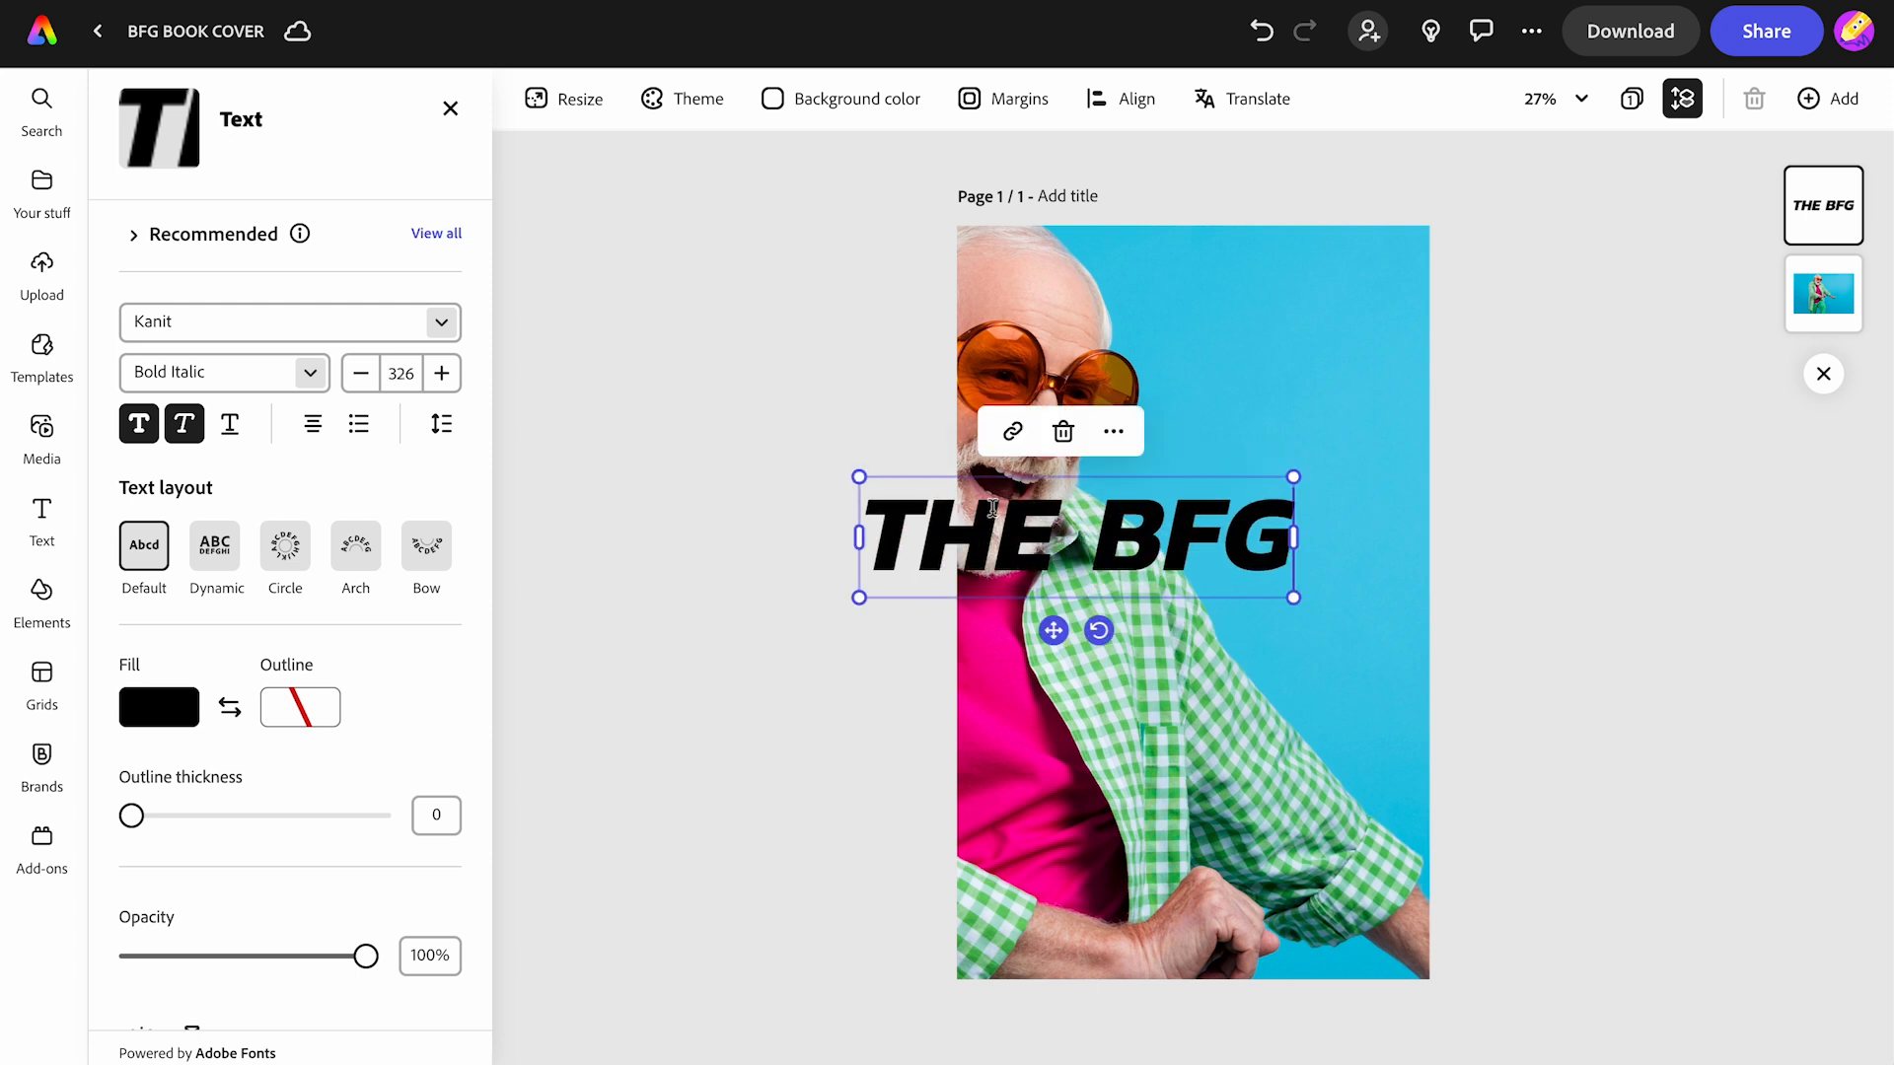
pyautogui.moveTo(1048, 628); pyautogui.dragTo(1161, 384)
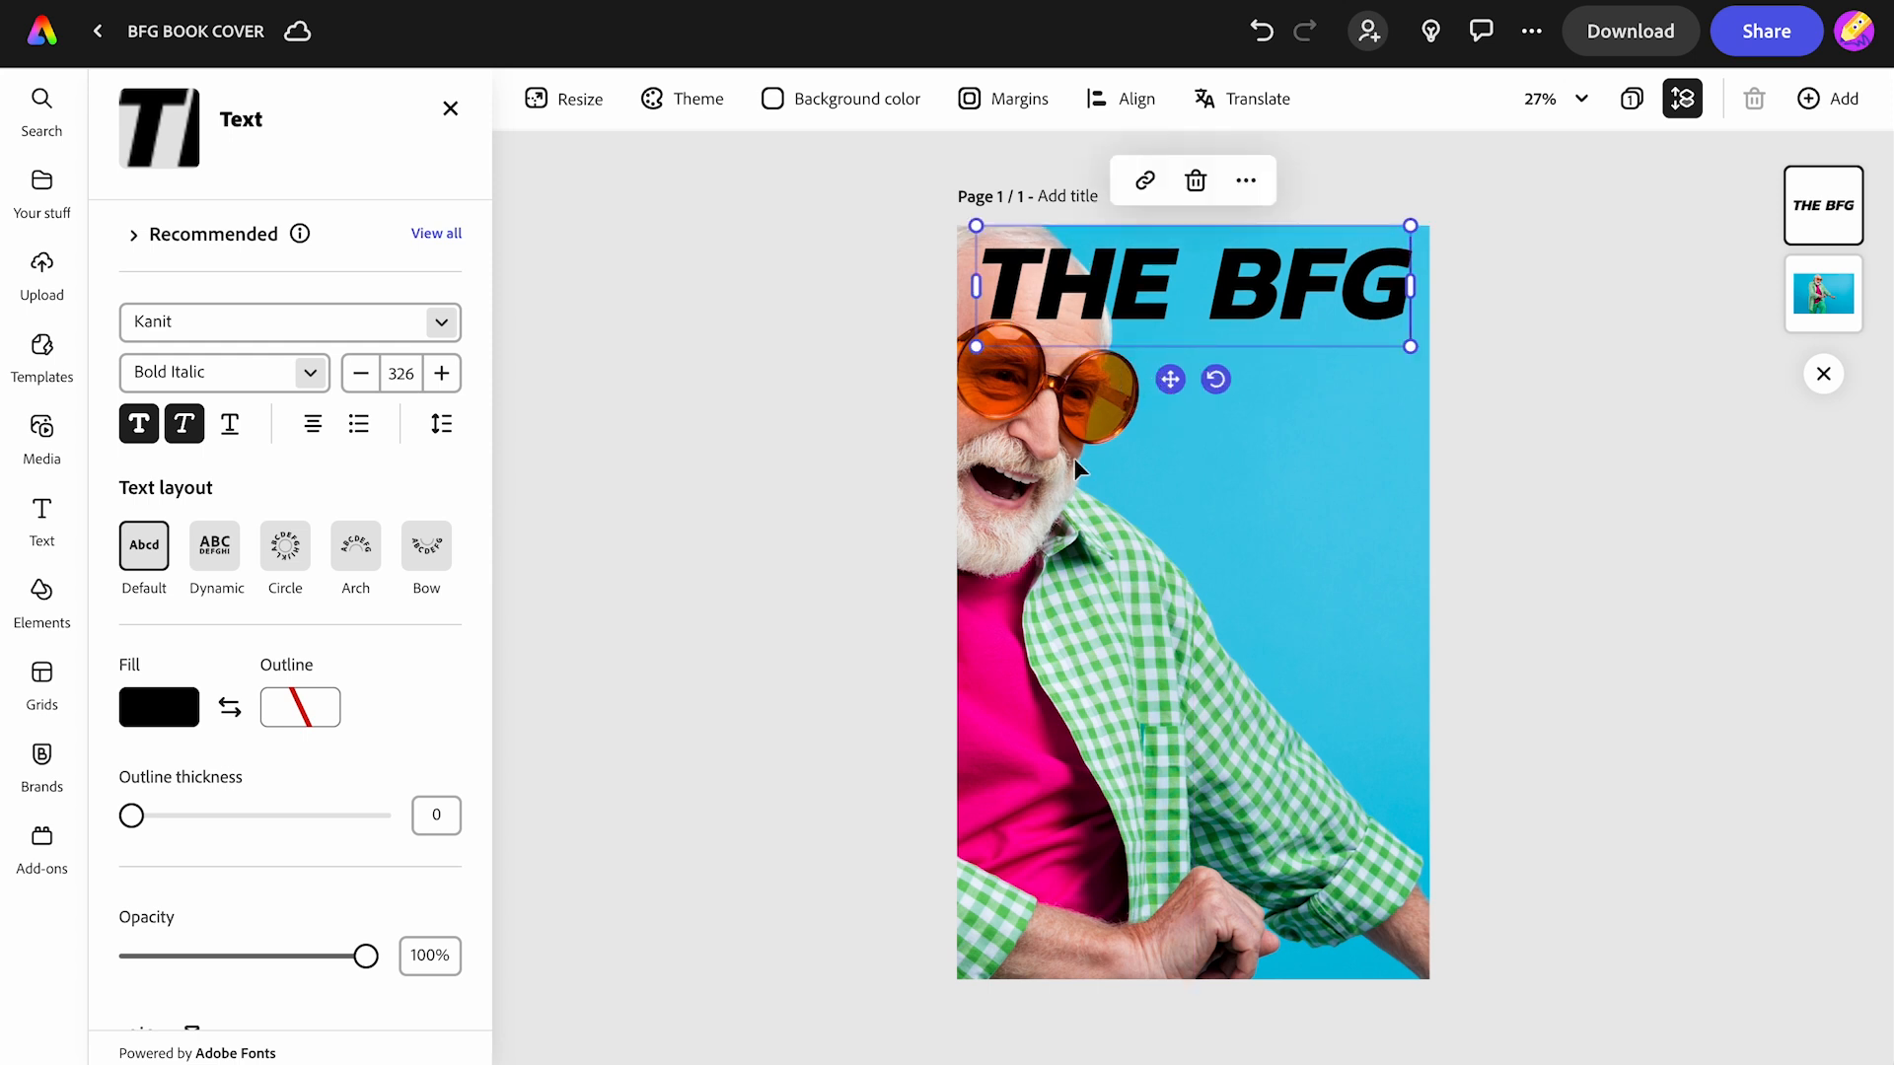
pyautogui.click(156, 708)
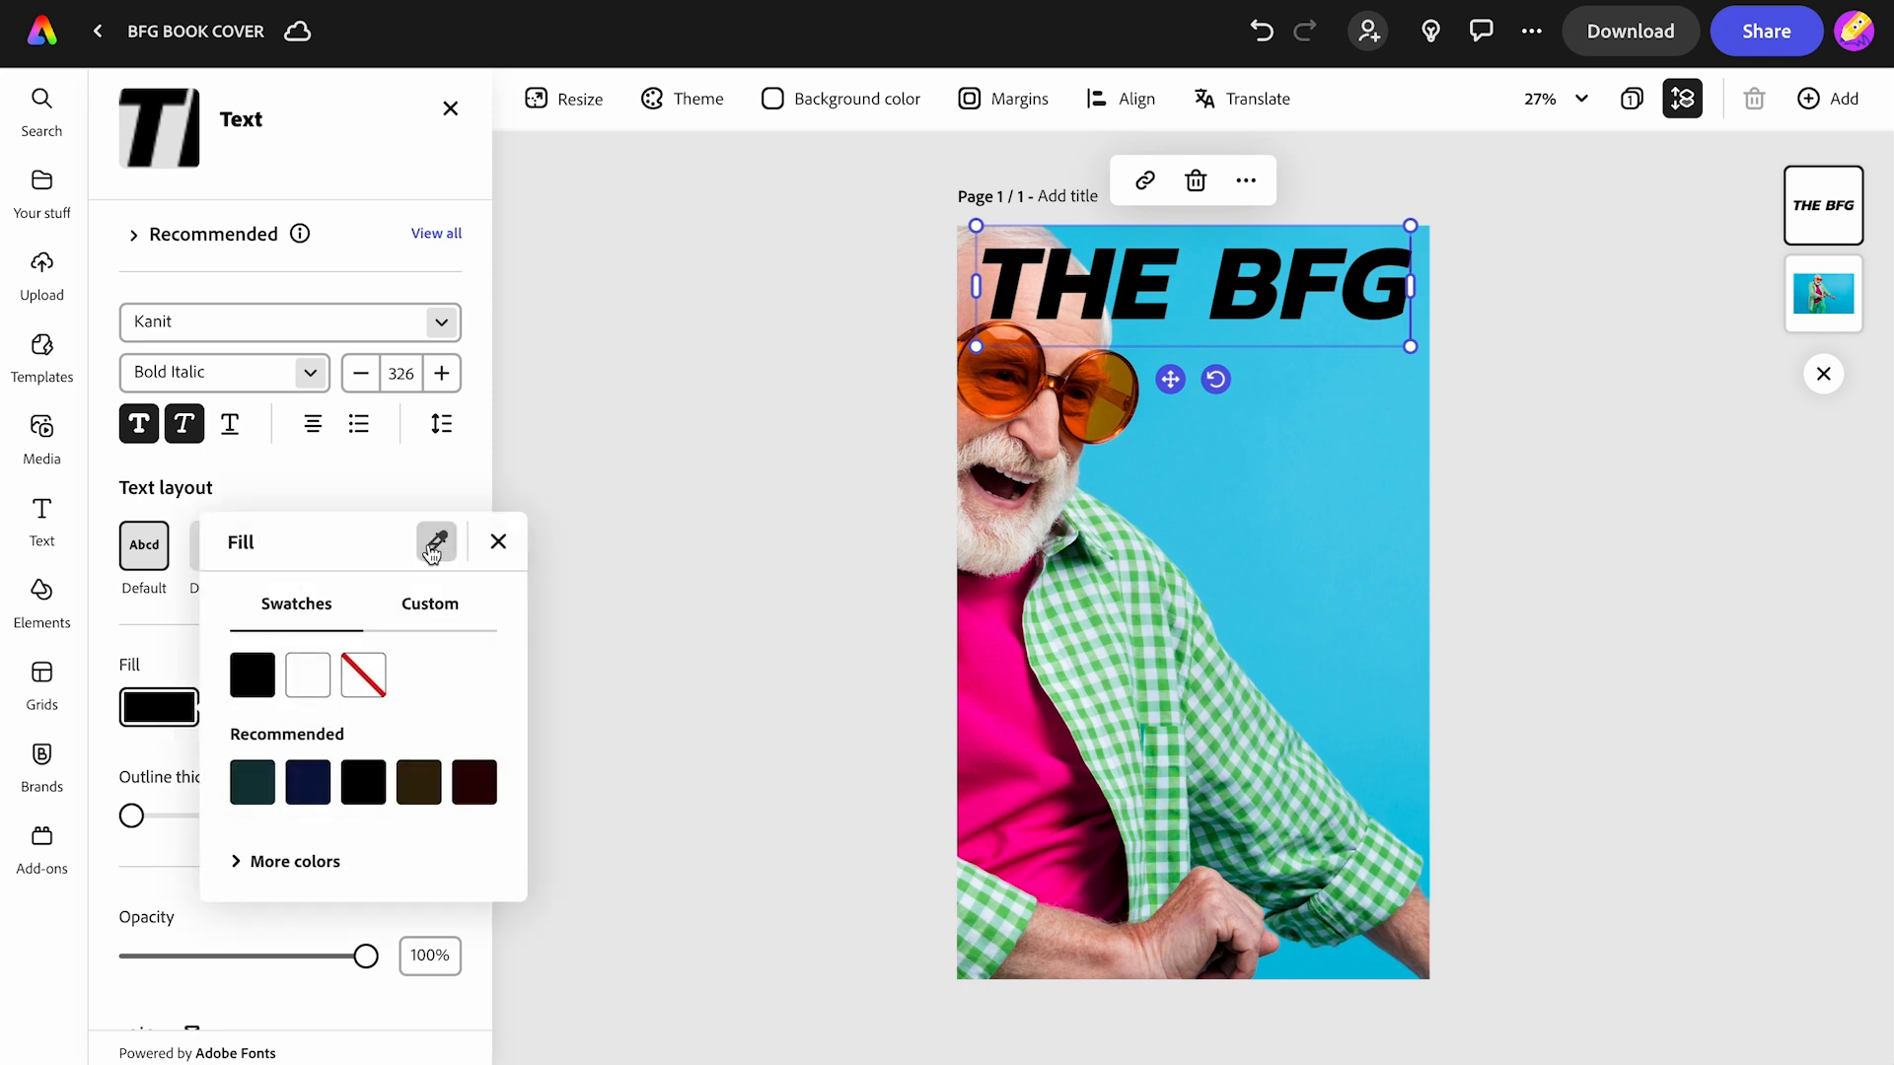
pyautogui.click(437, 540)
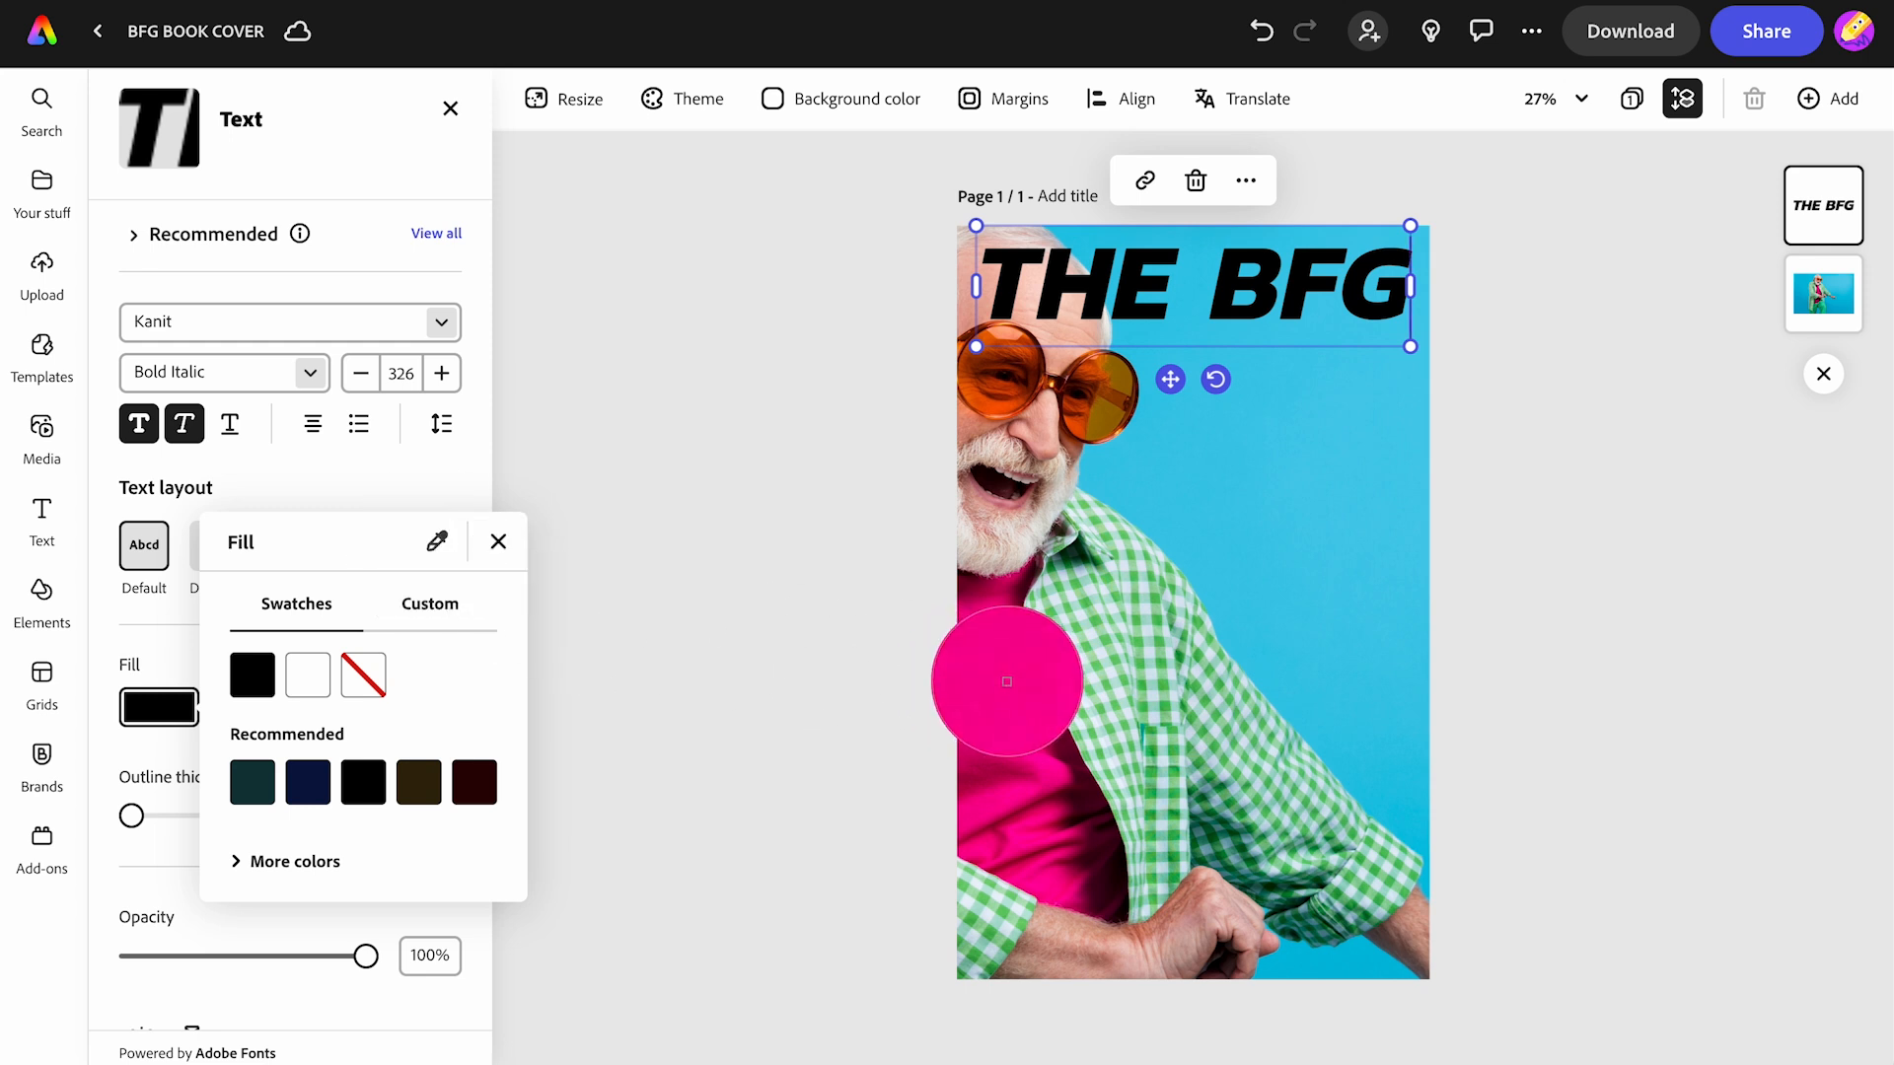
pyautogui.click(1006, 681)
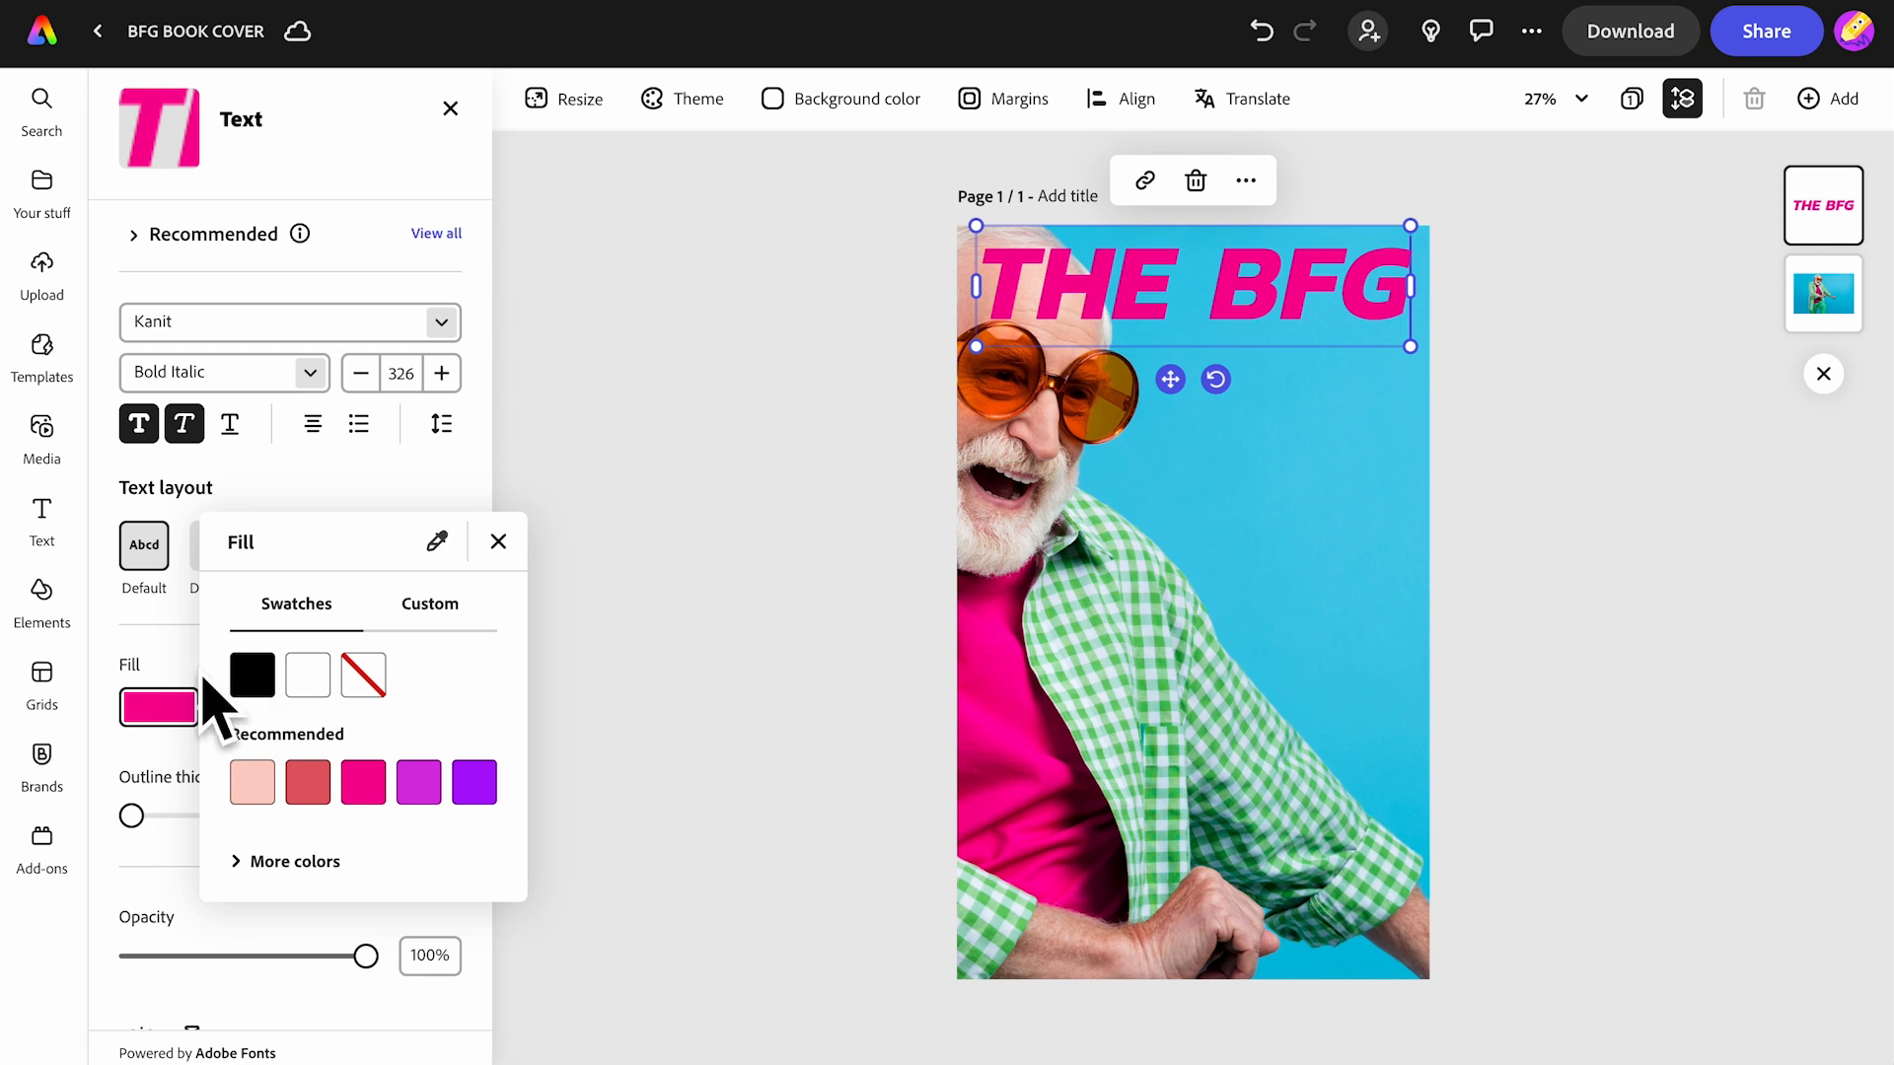
# - Give the 'THE BFG' title a white outline
pyautogui.click(169, 646)
pyautogui.click(293, 712)
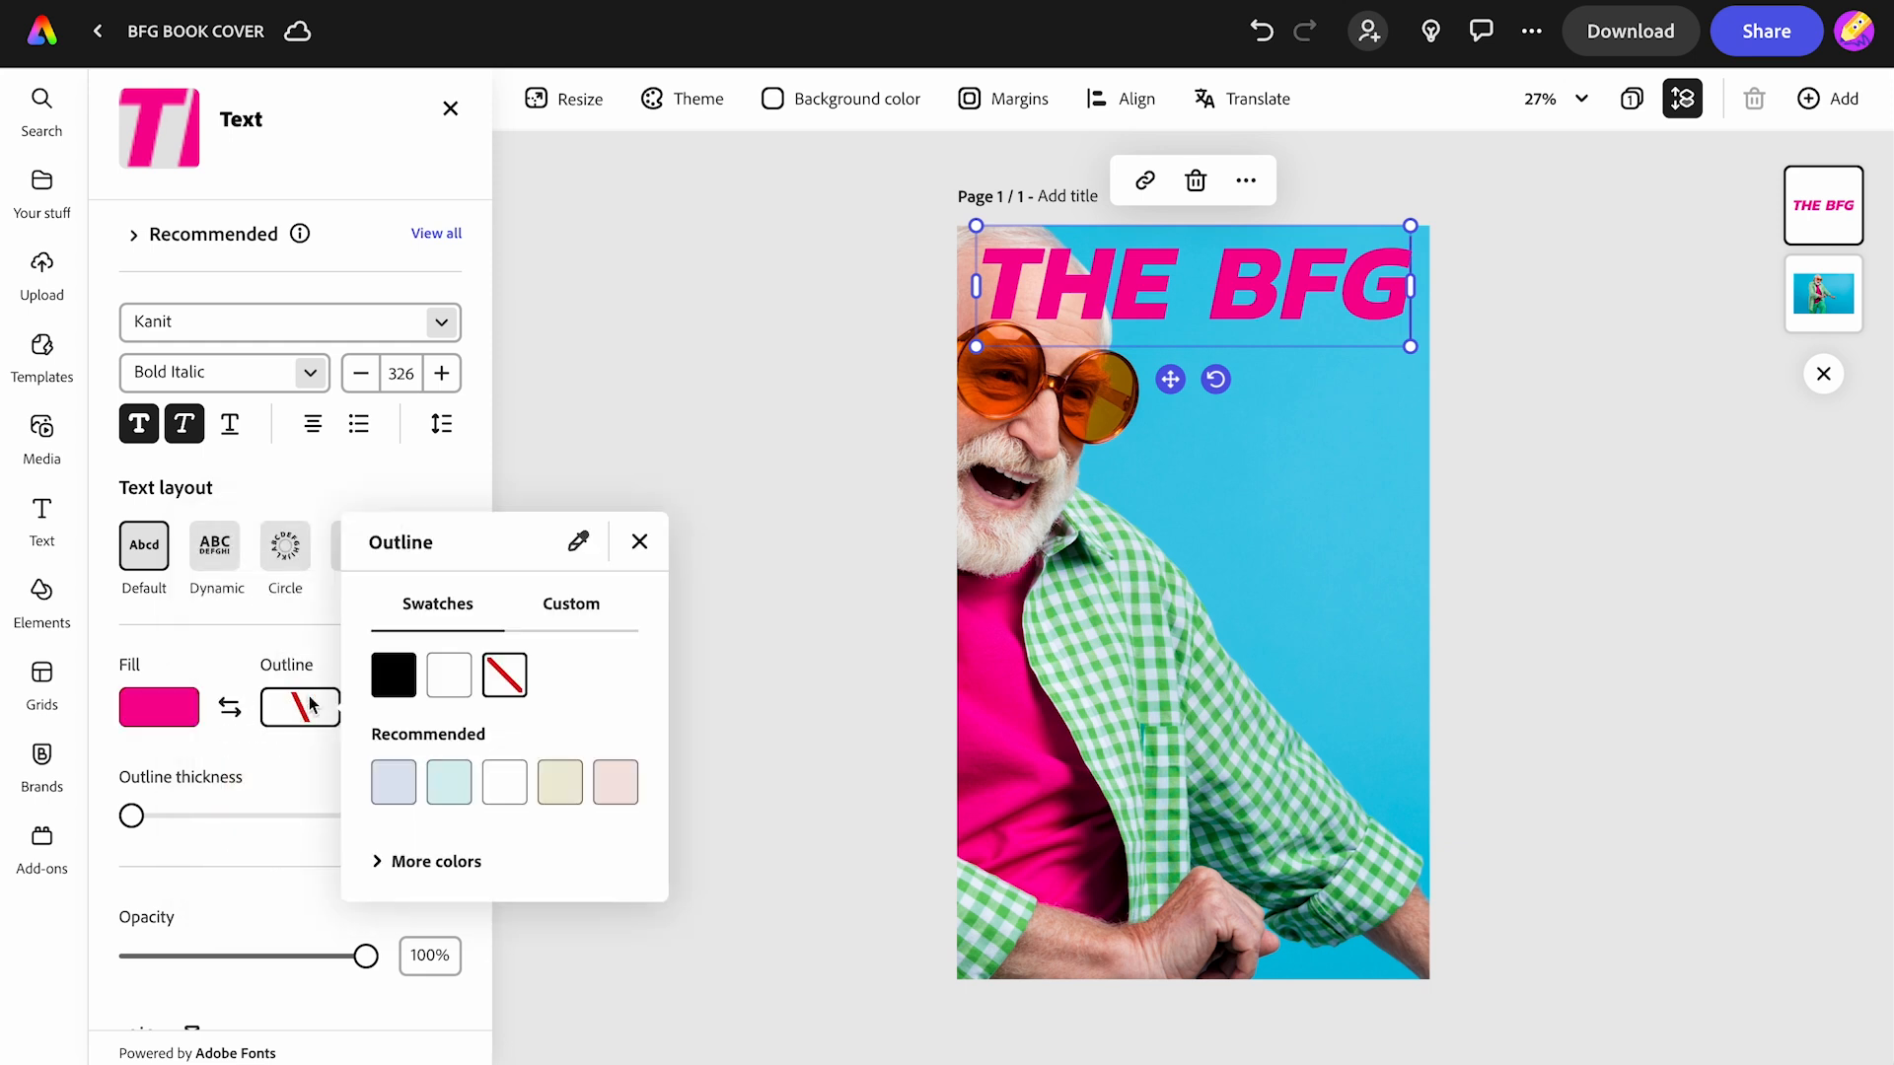
pyautogui.click(449, 682)
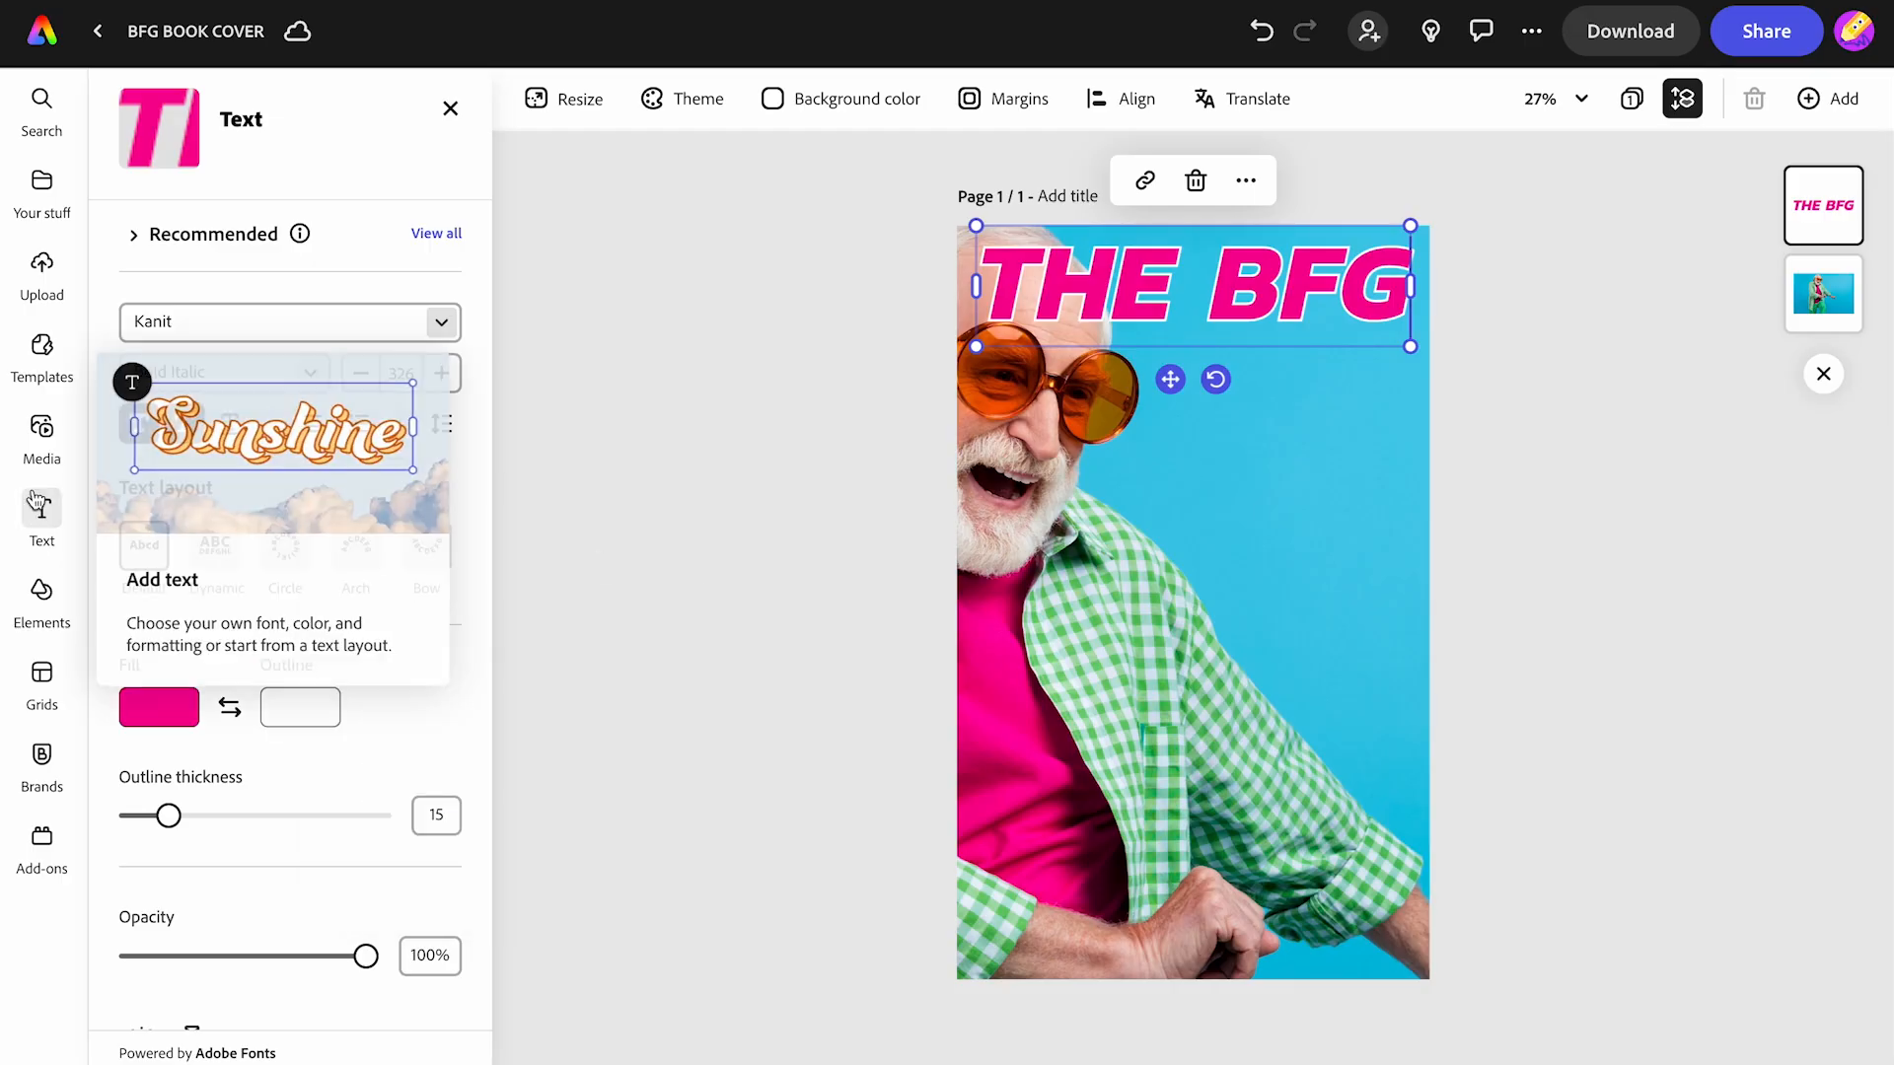
# - Add a small 'By Roald Dahl' text line beneath the title on the right
pyautogui.click(39, 506)
pyautogui.click(316, 156)
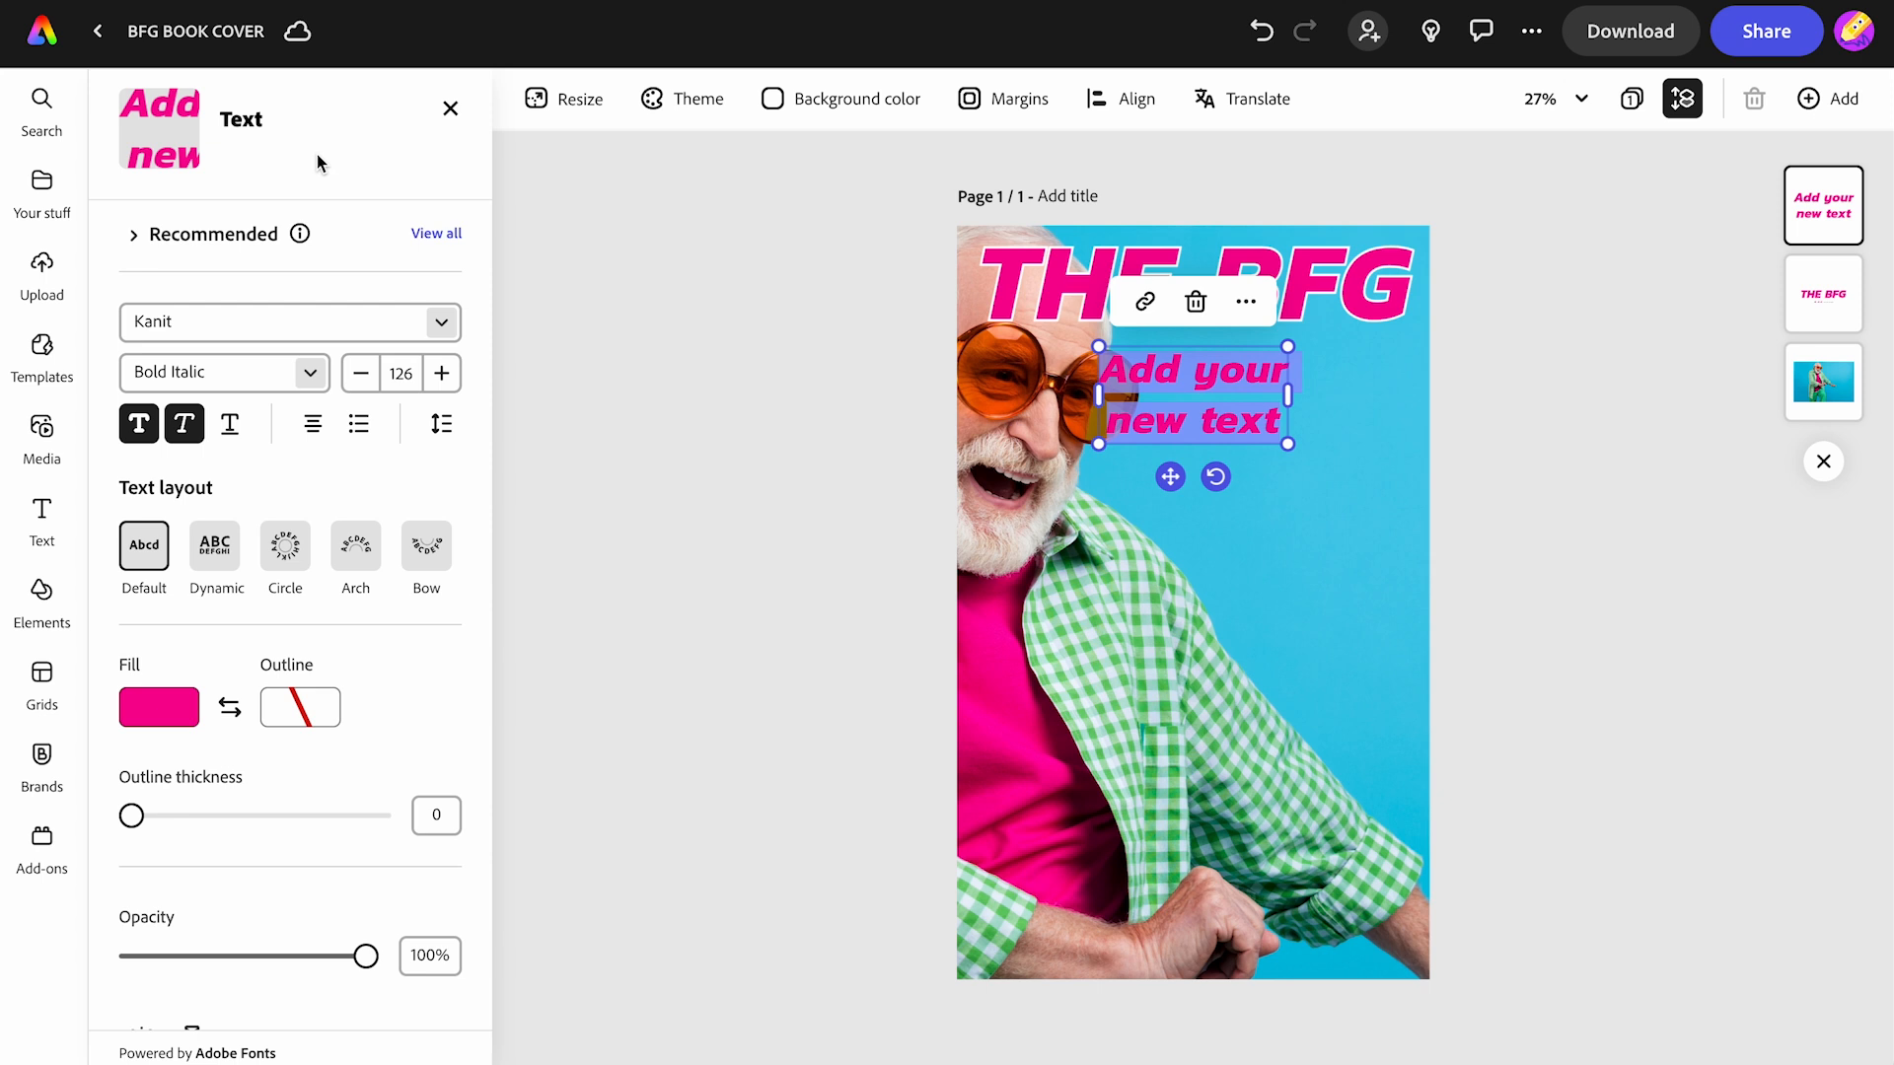
pyautogui.press('BackSpace')
pyautogui.write('By Roald Dahl')
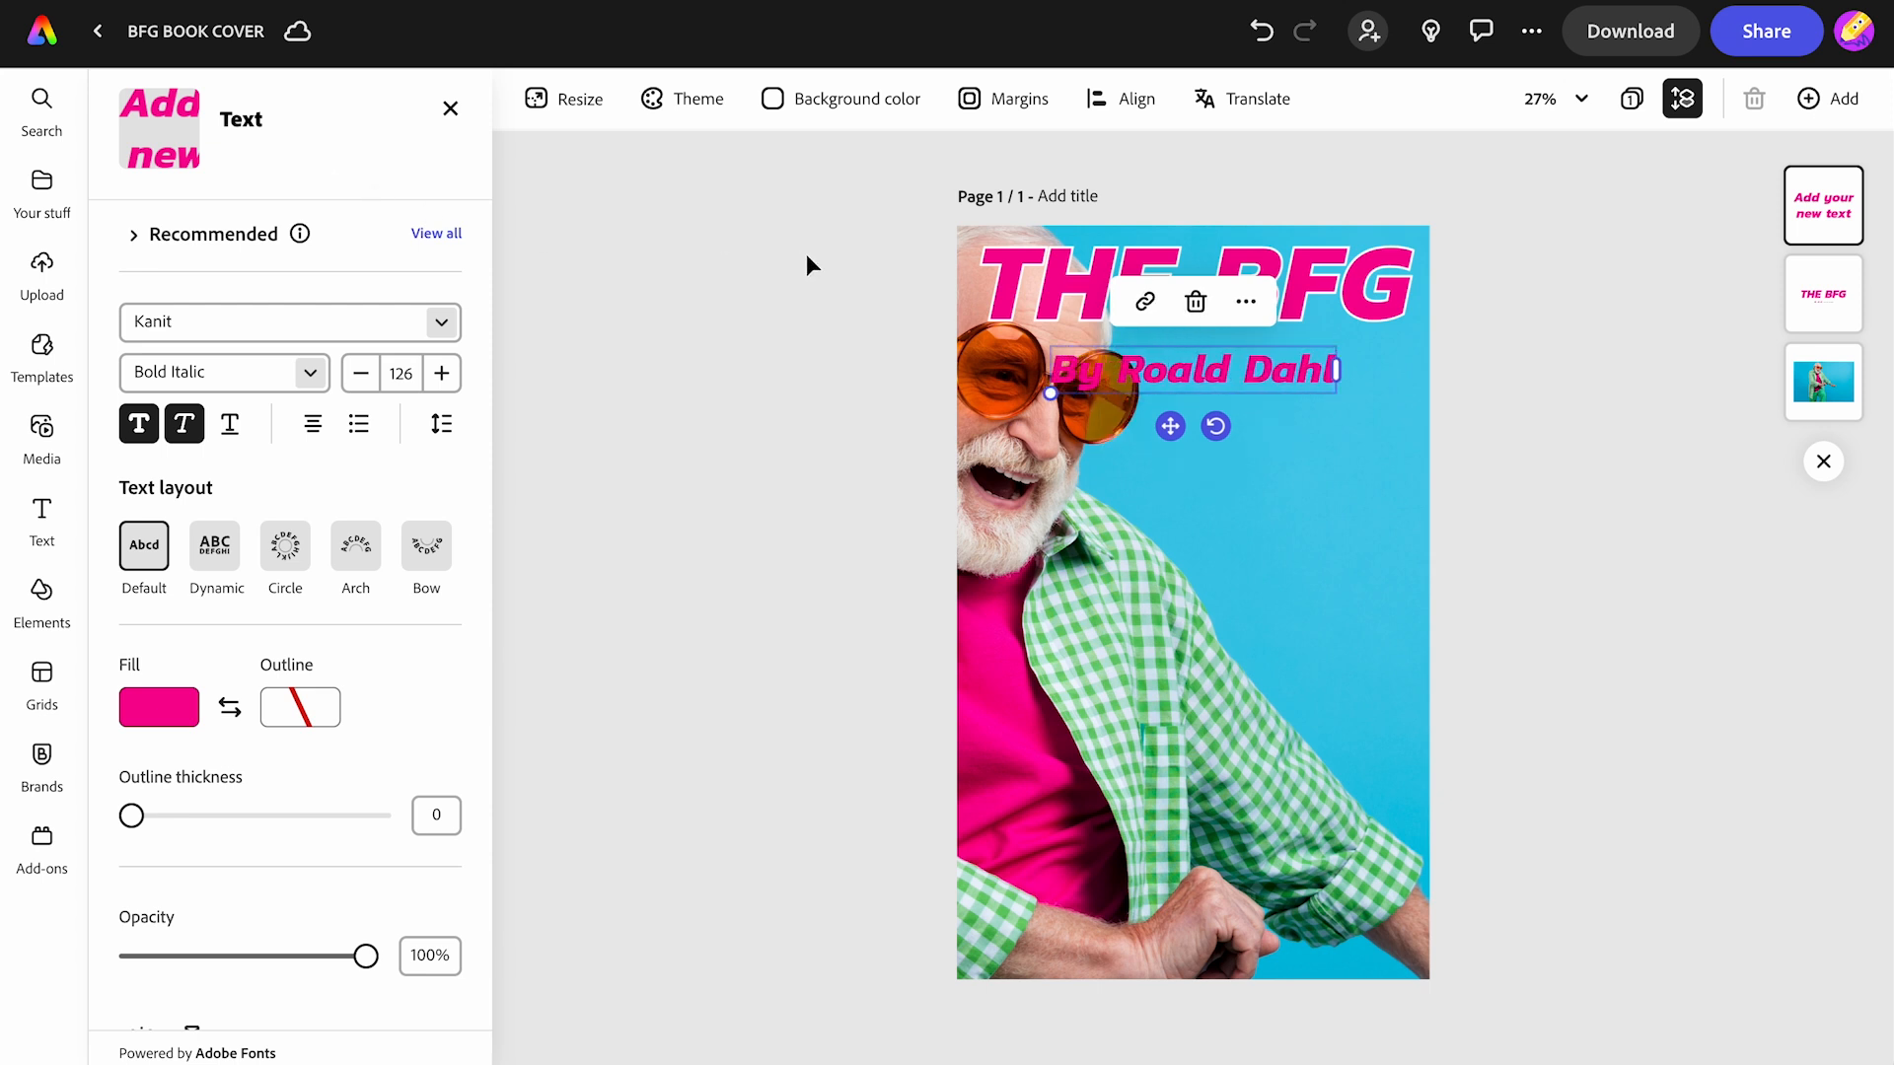
pyautogui.moveTo(1050, 392); pyautogui.dragTo(1304, 400)
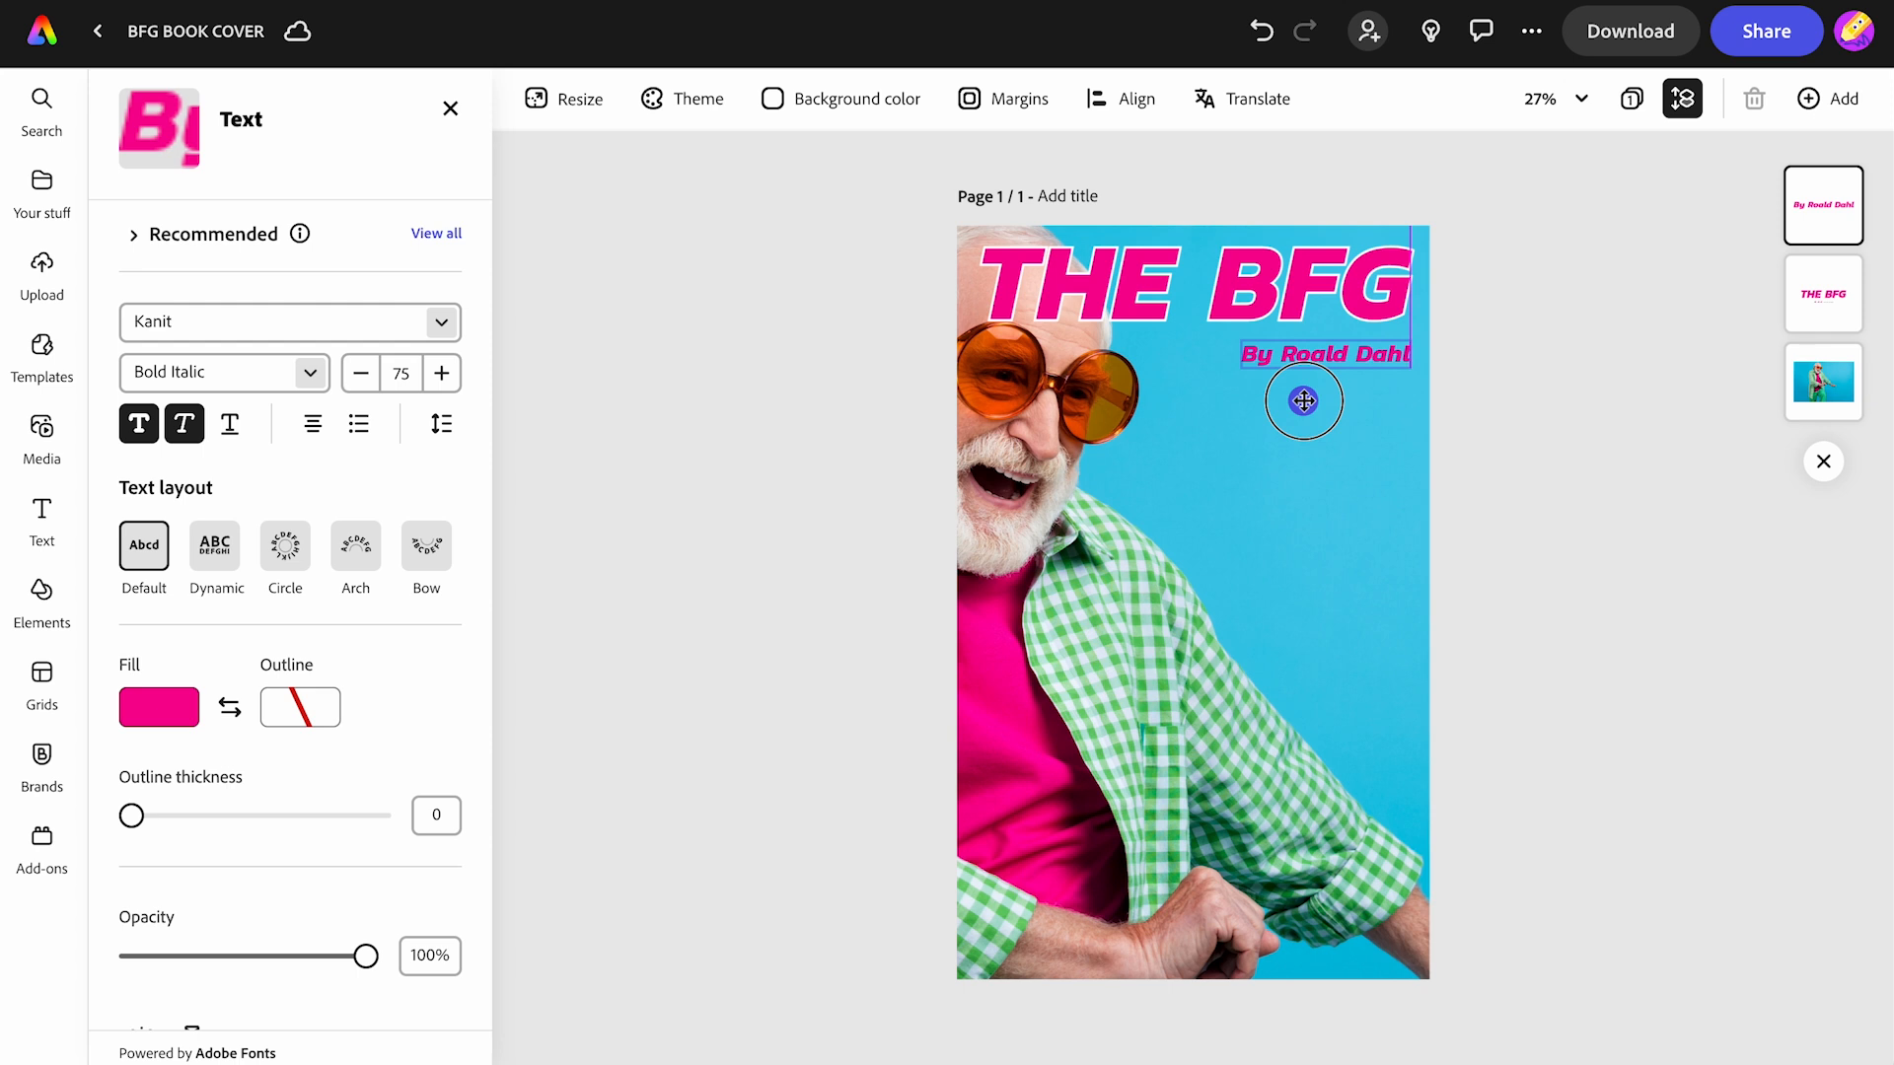
pyautogui.moveTo(1304, 400); pyautogui.dragTo(1303, 399)
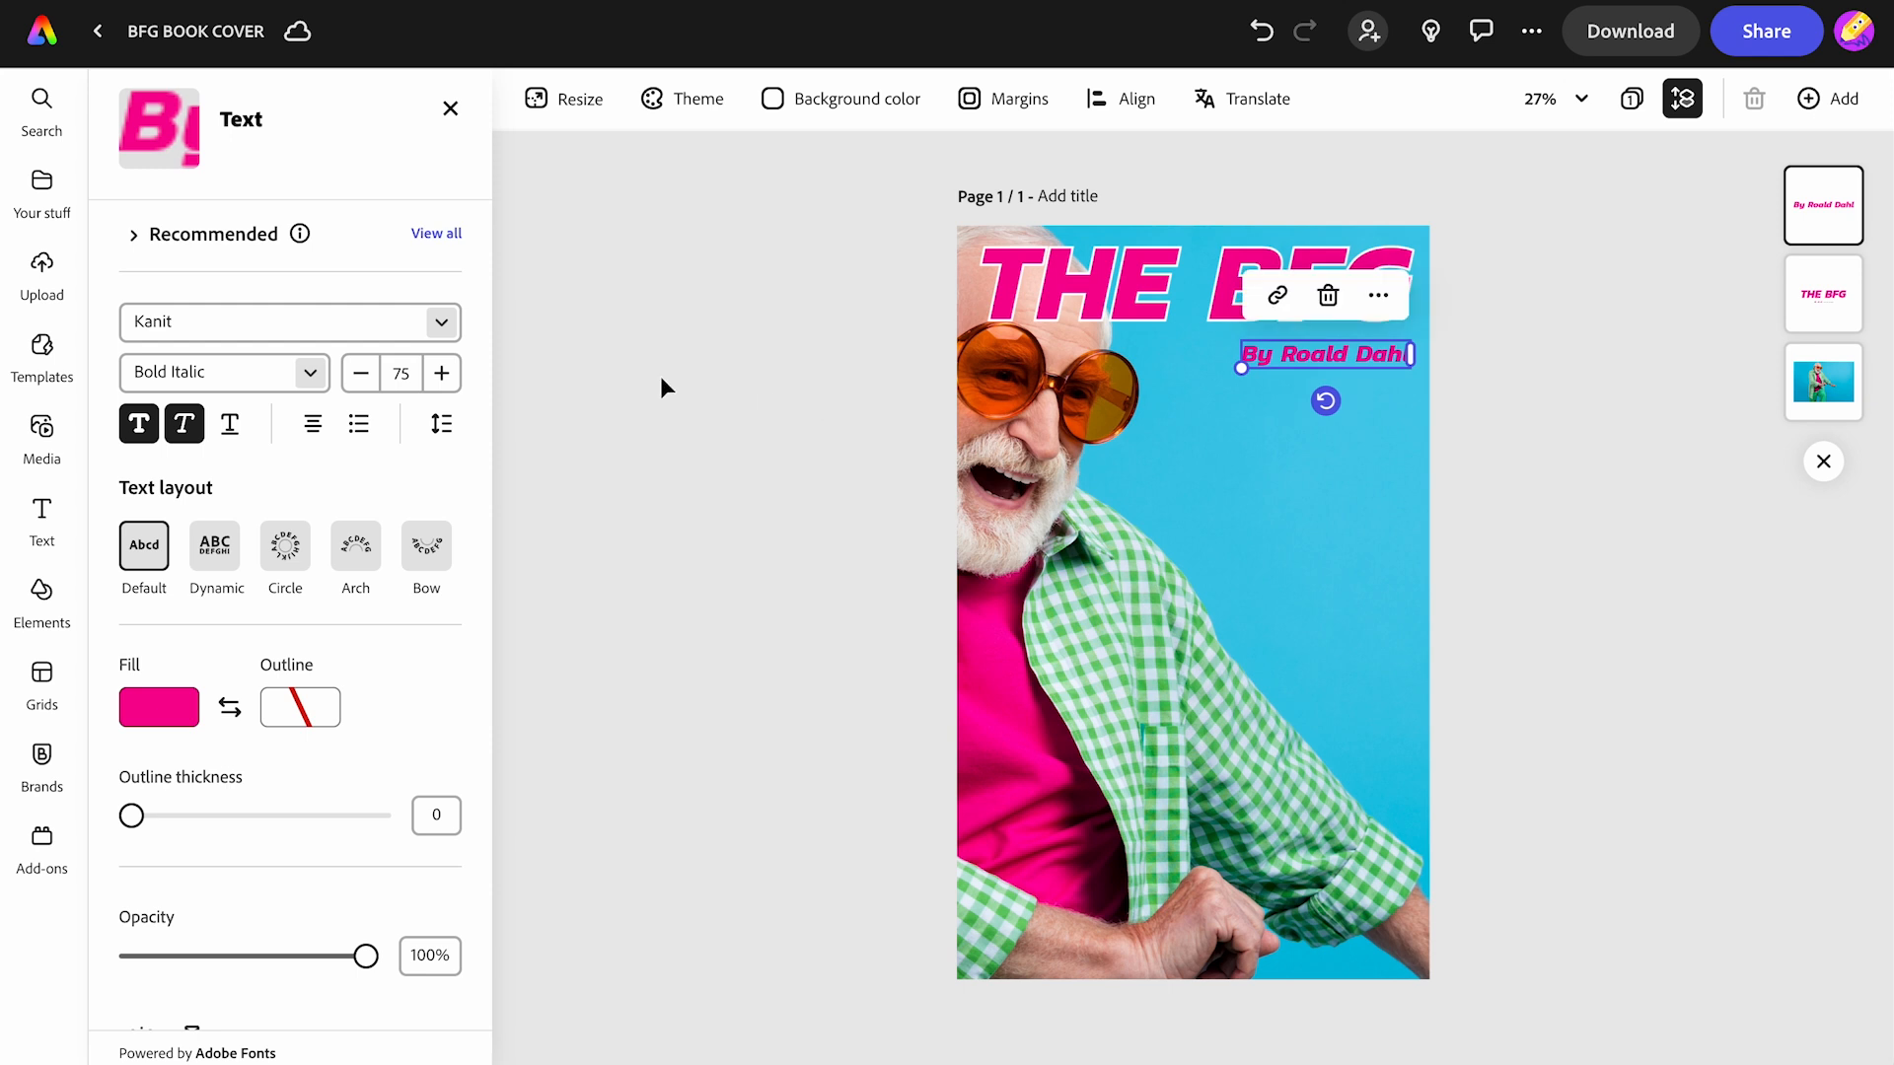
pyautogui.click(42, 434)
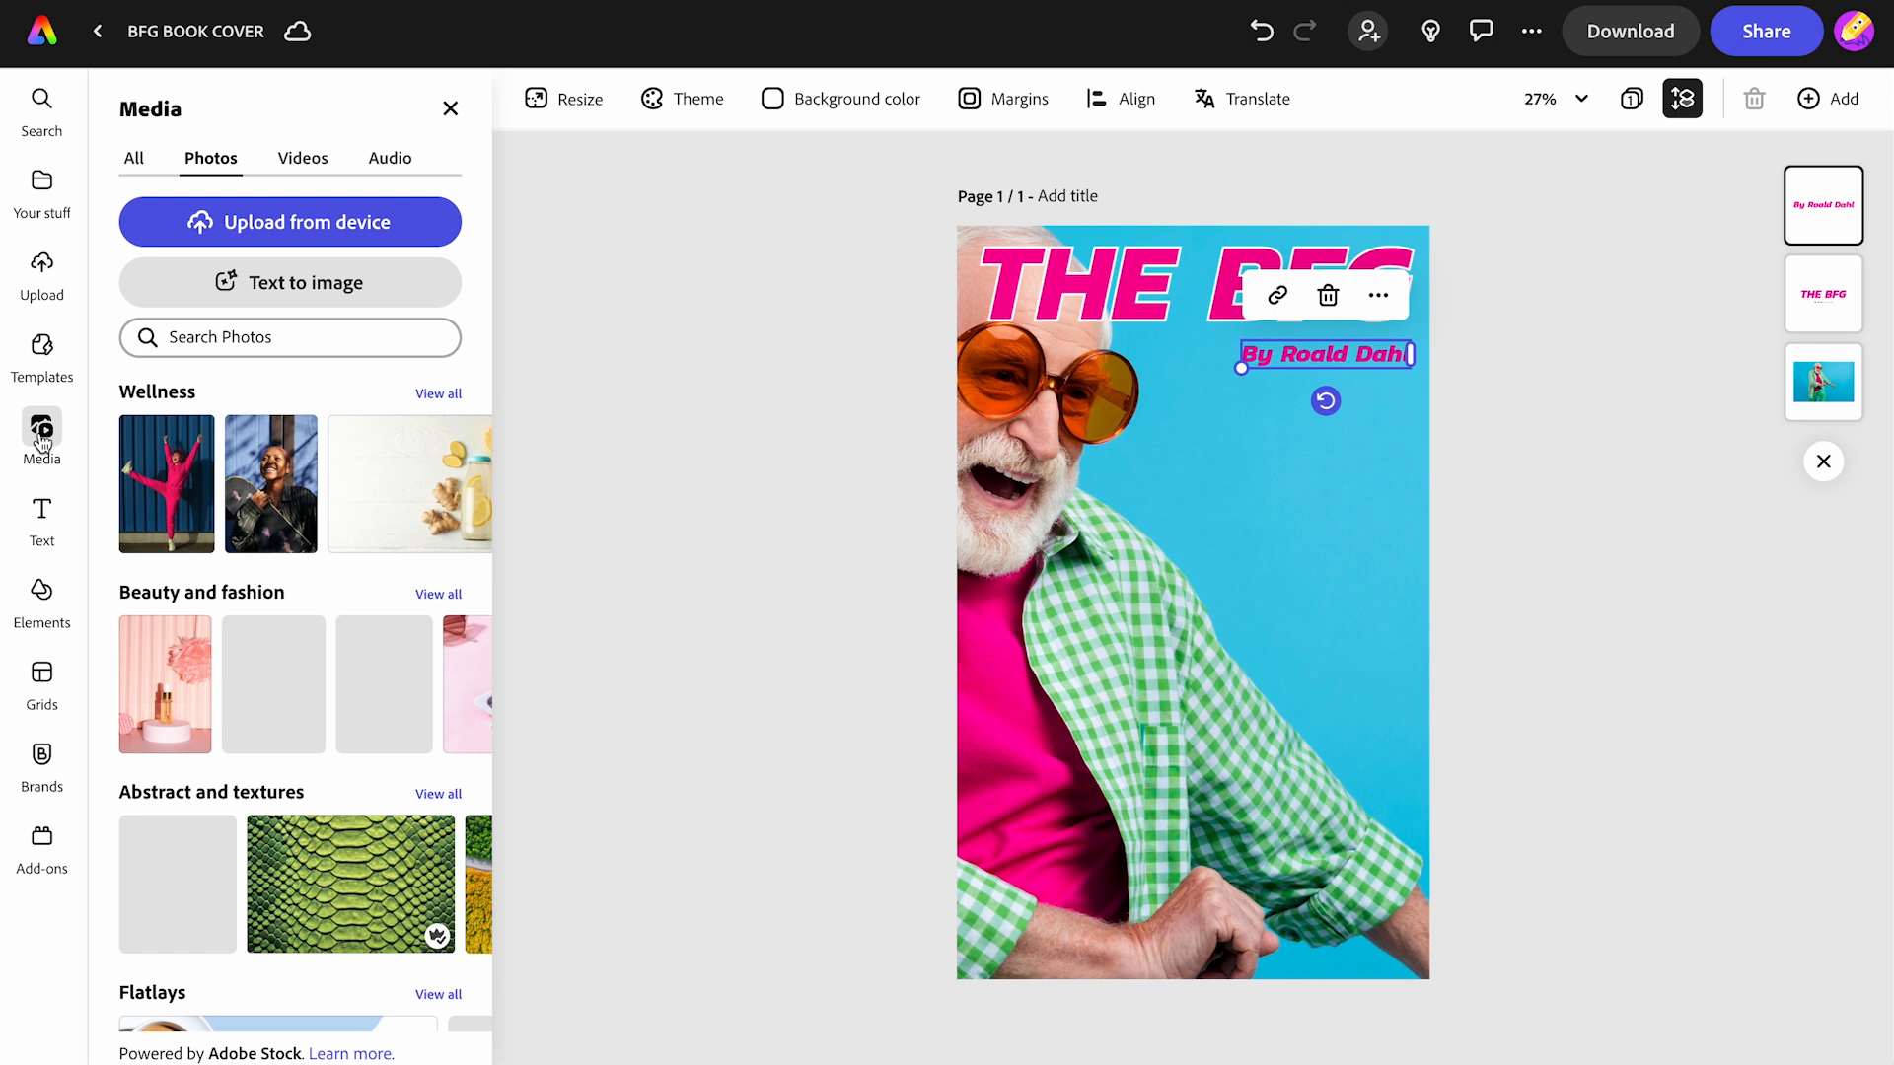
# - Search photos for 'little girl' and add the pointing girl photo to the cover
pyautogui.click(255, 339)
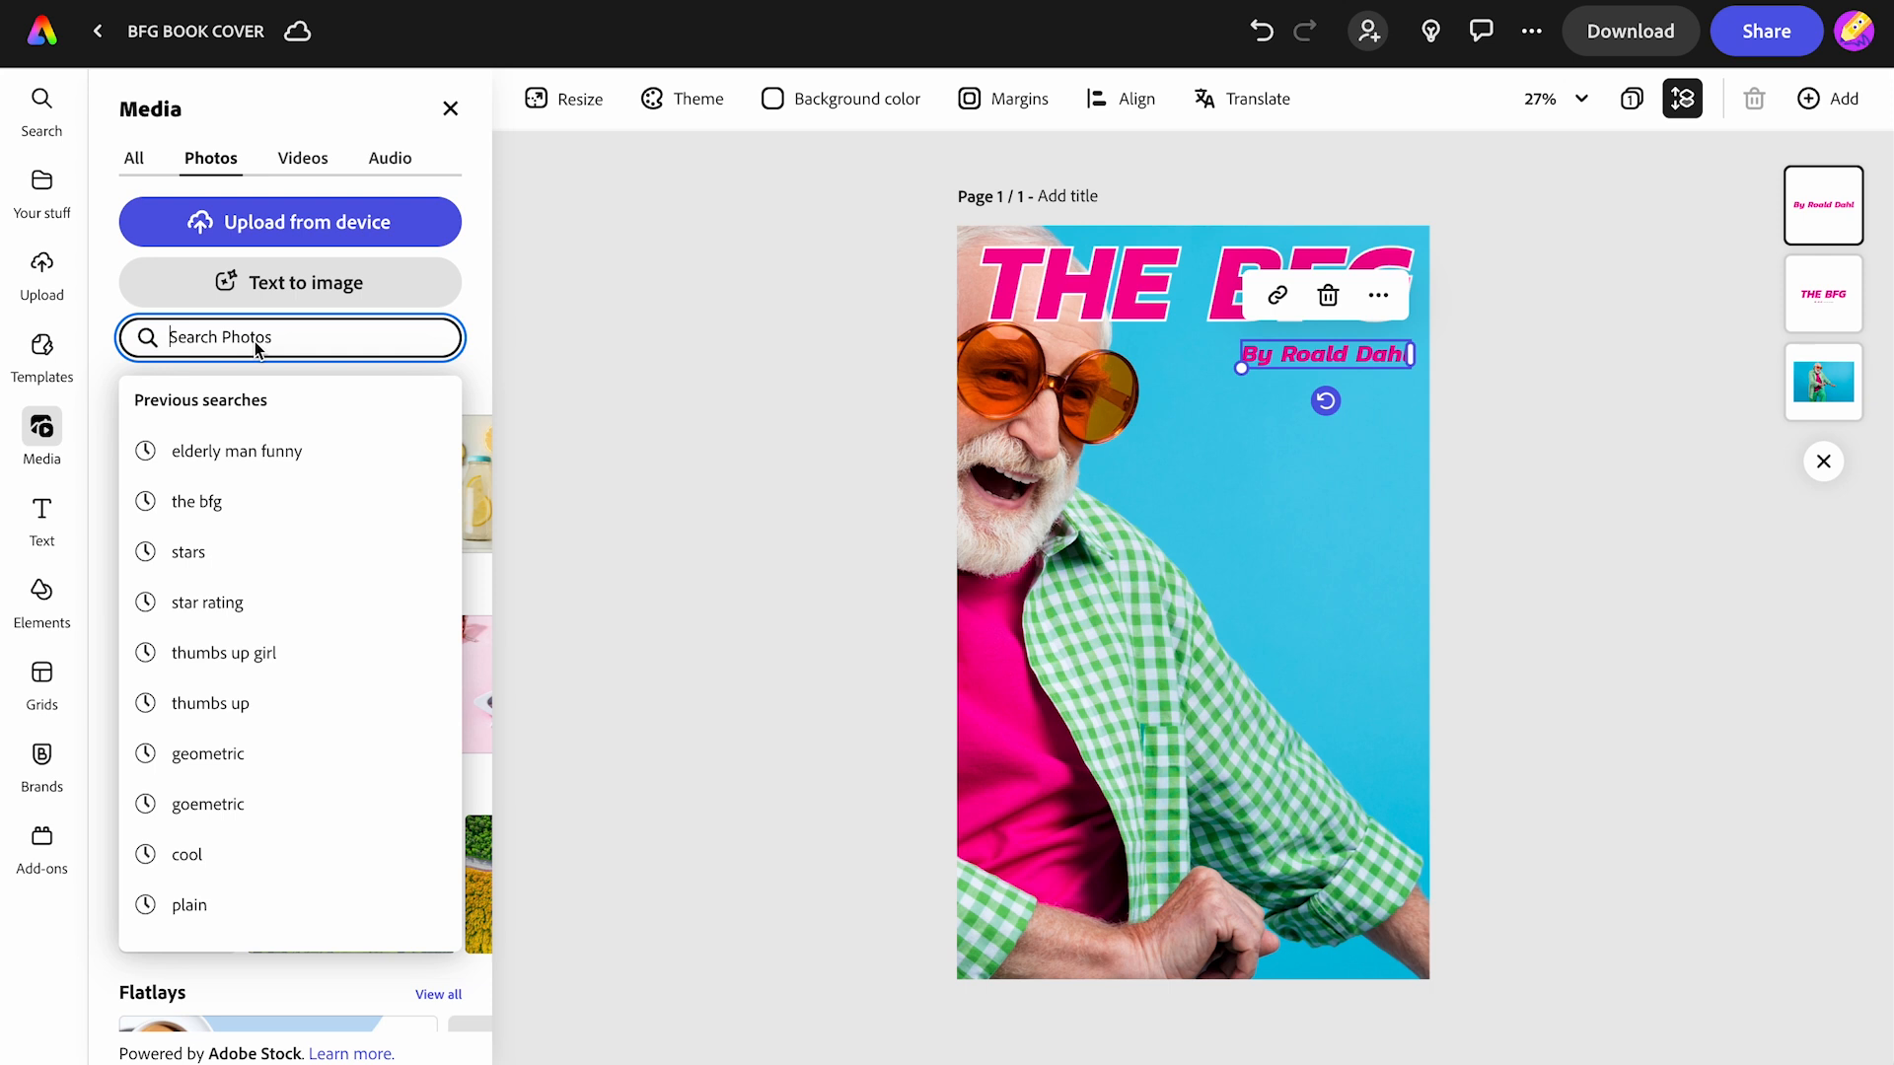
pyautogui.write('little girl')
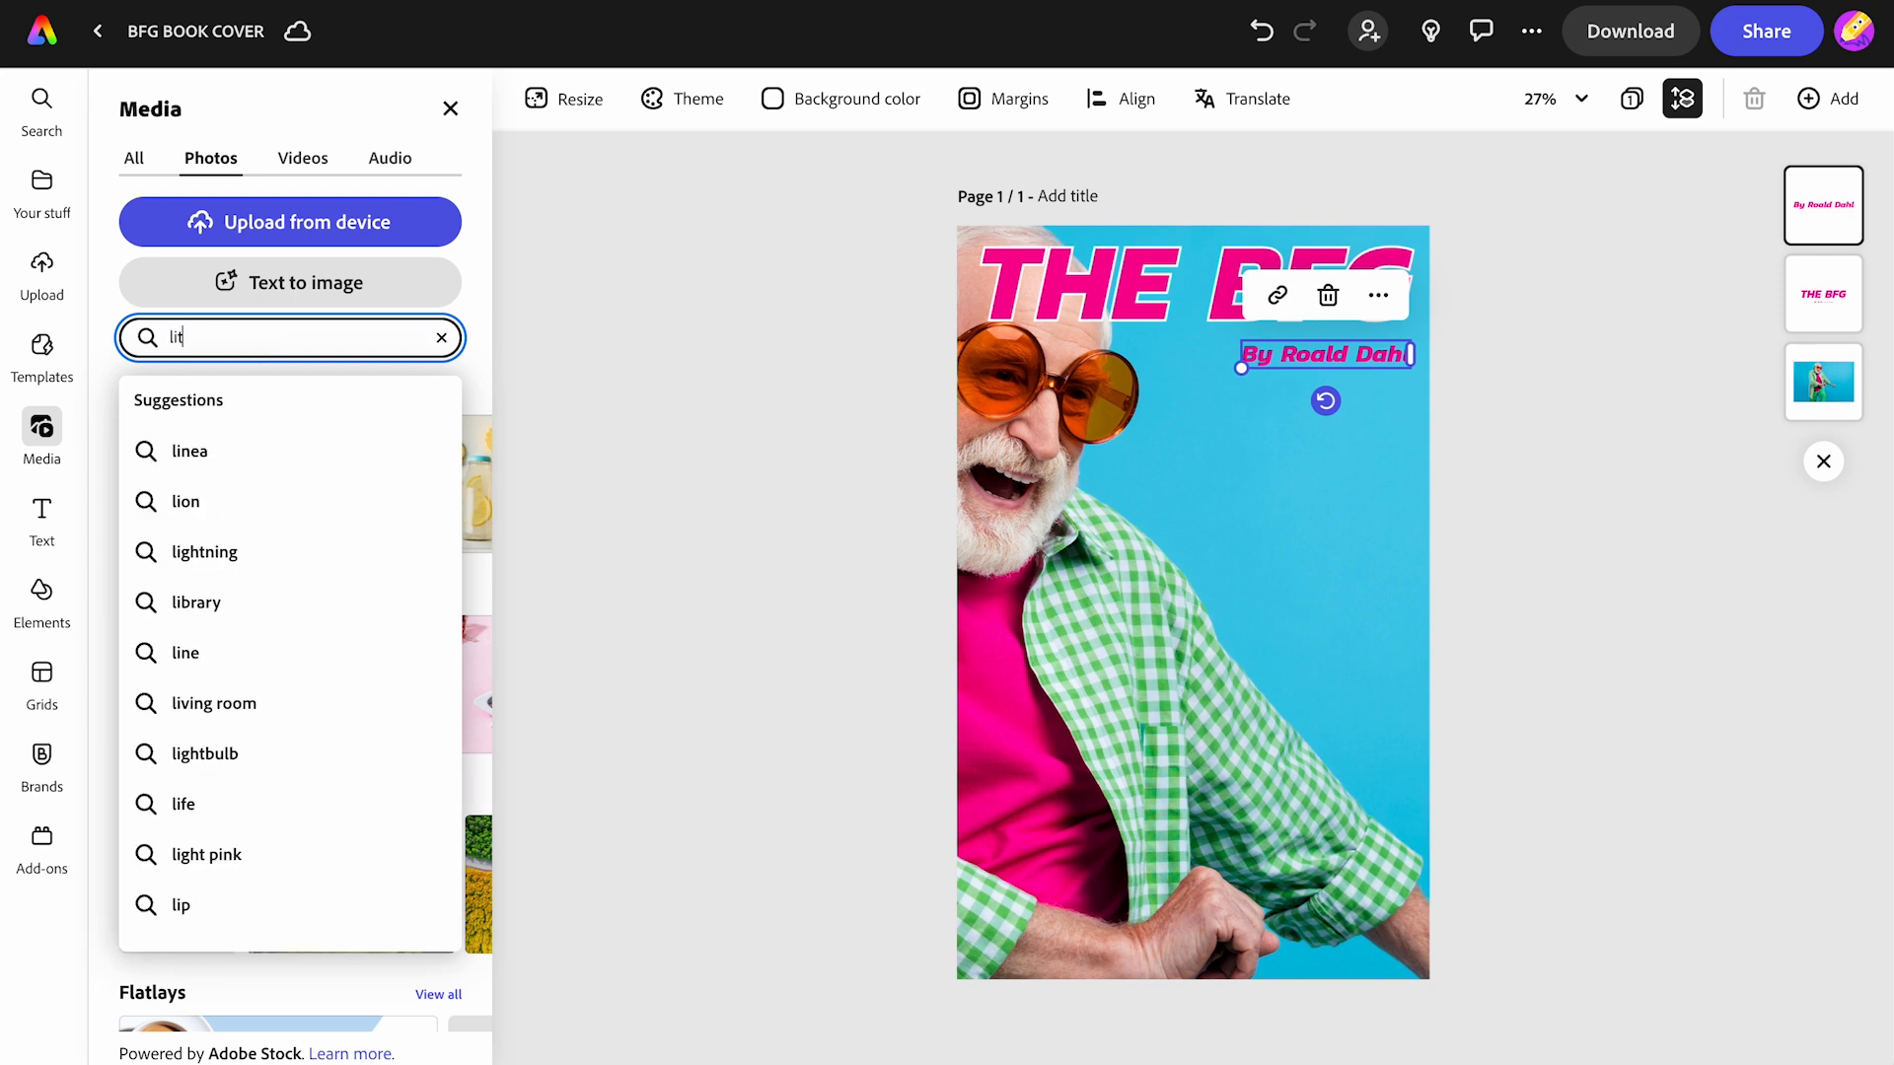
pyautogui.press('Return')
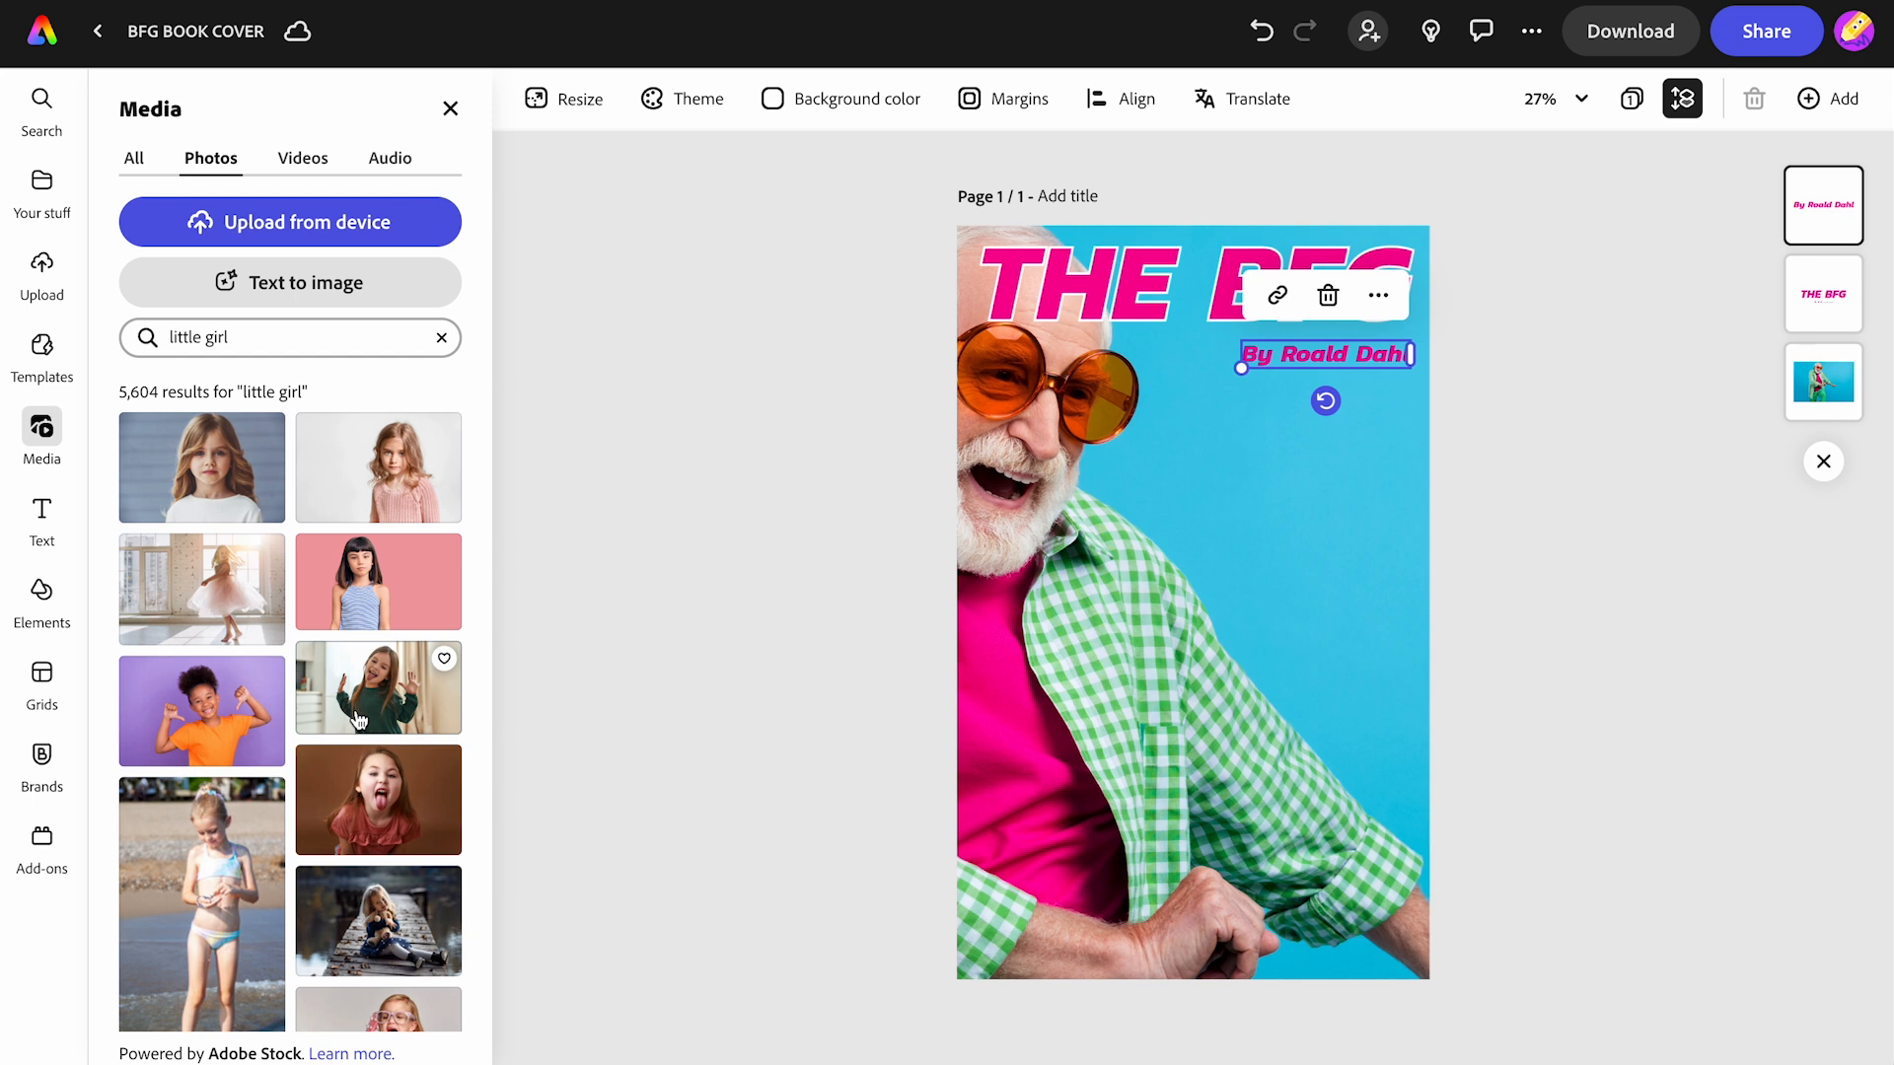
pyautogui.scroll(-10, 358, 719)
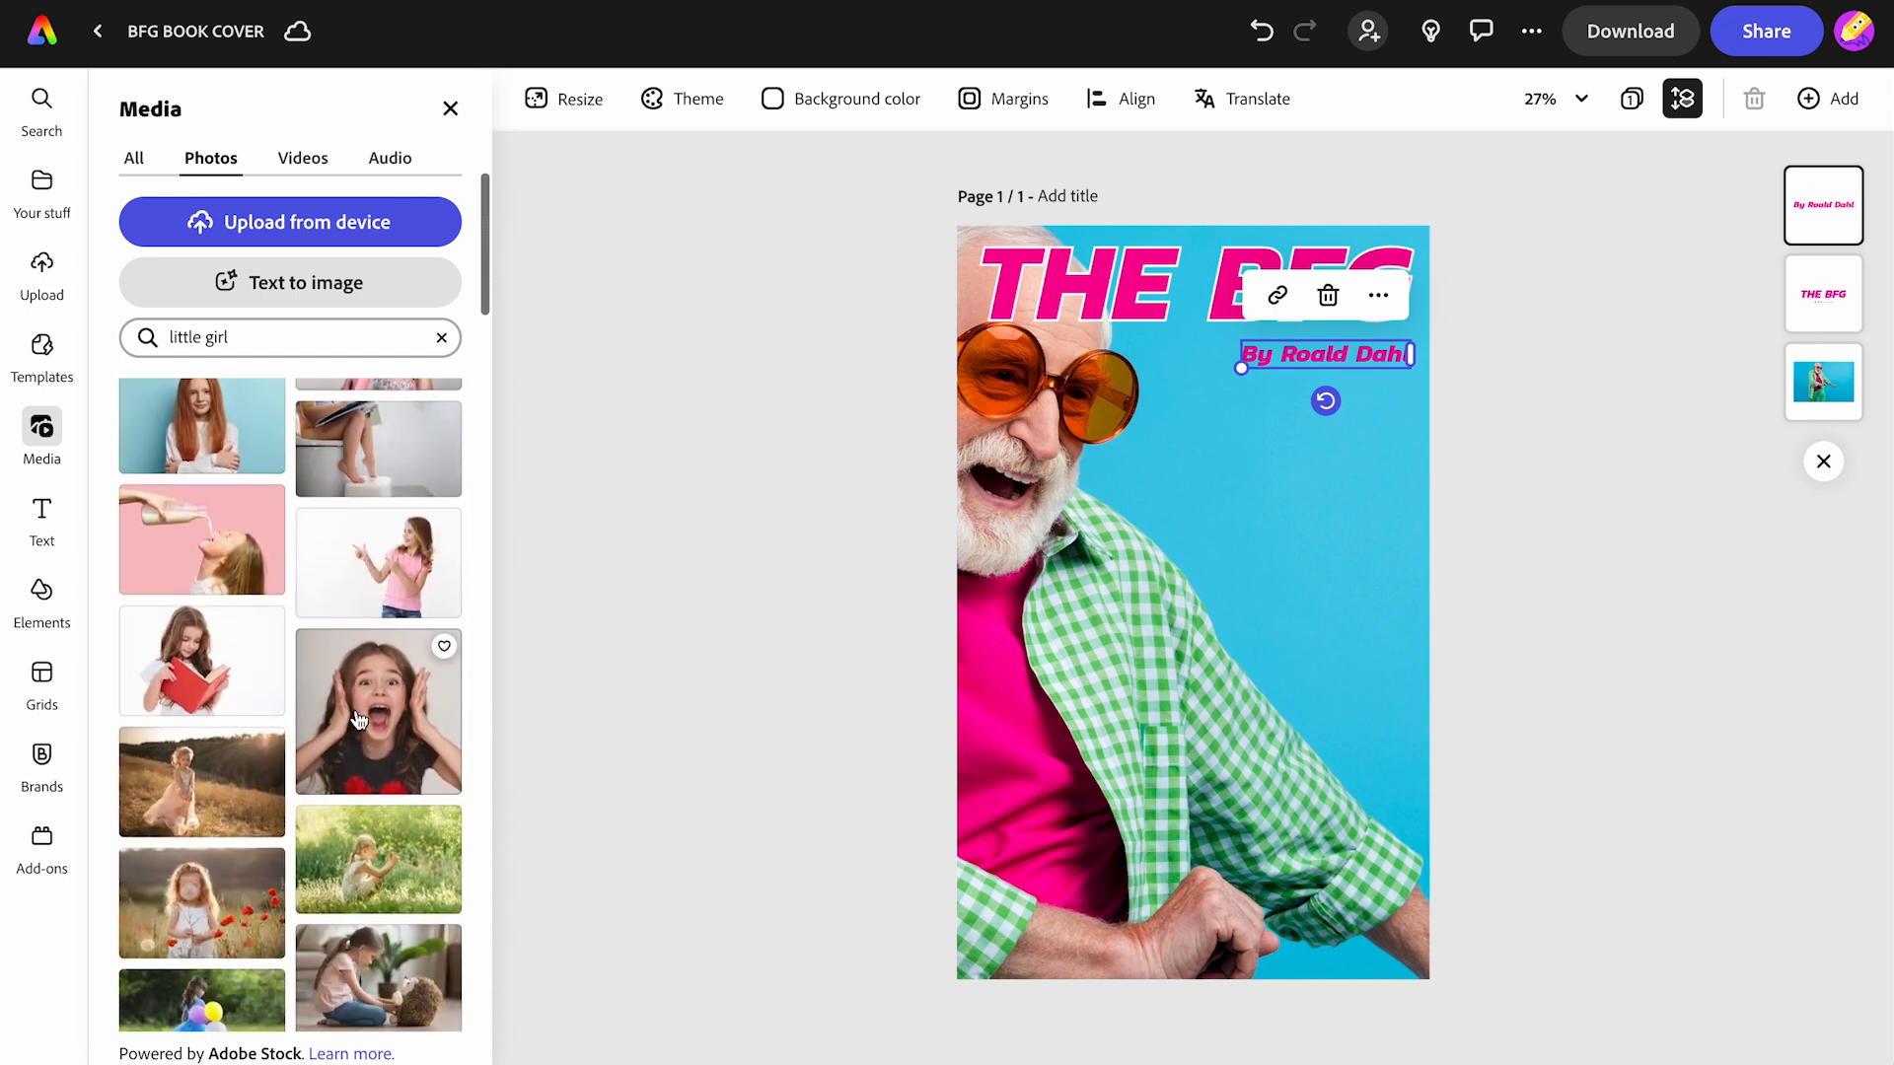
pyautogui.click(380, 578)
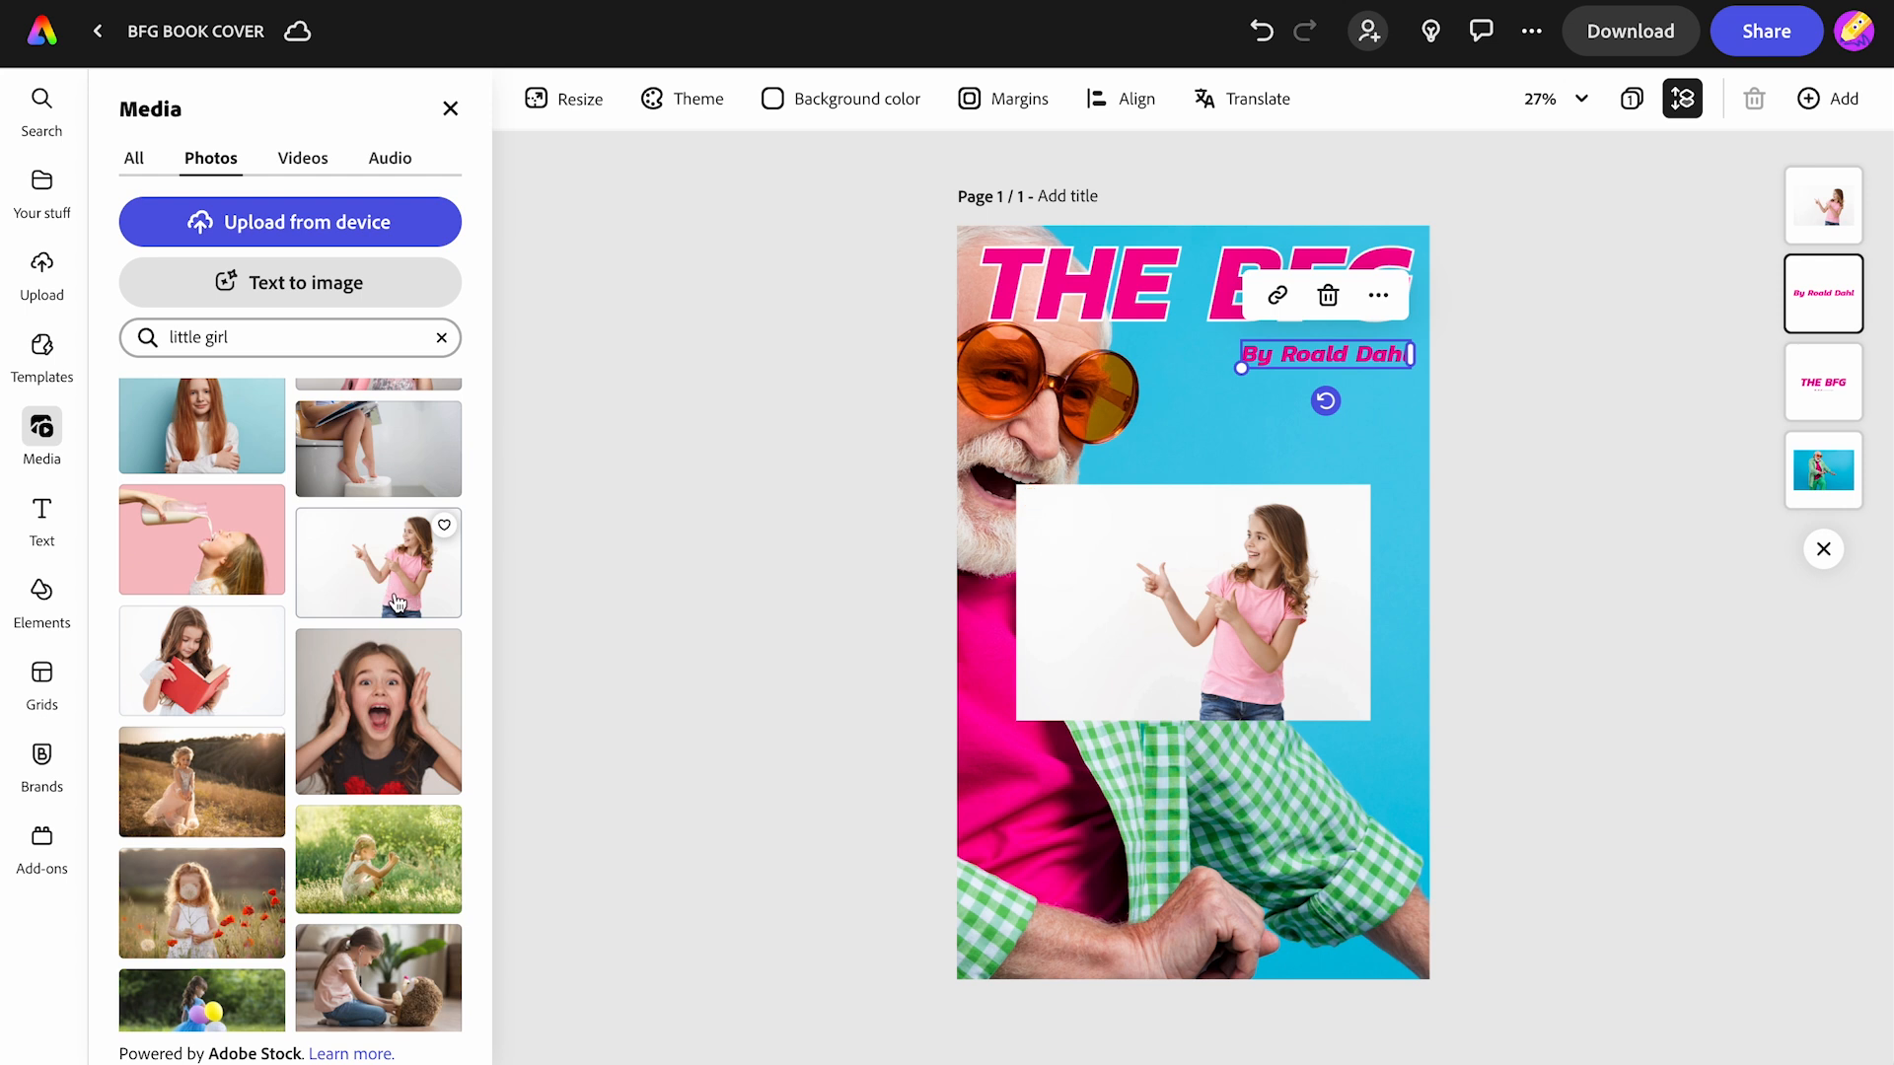
pyautogui.click(1224, 613)
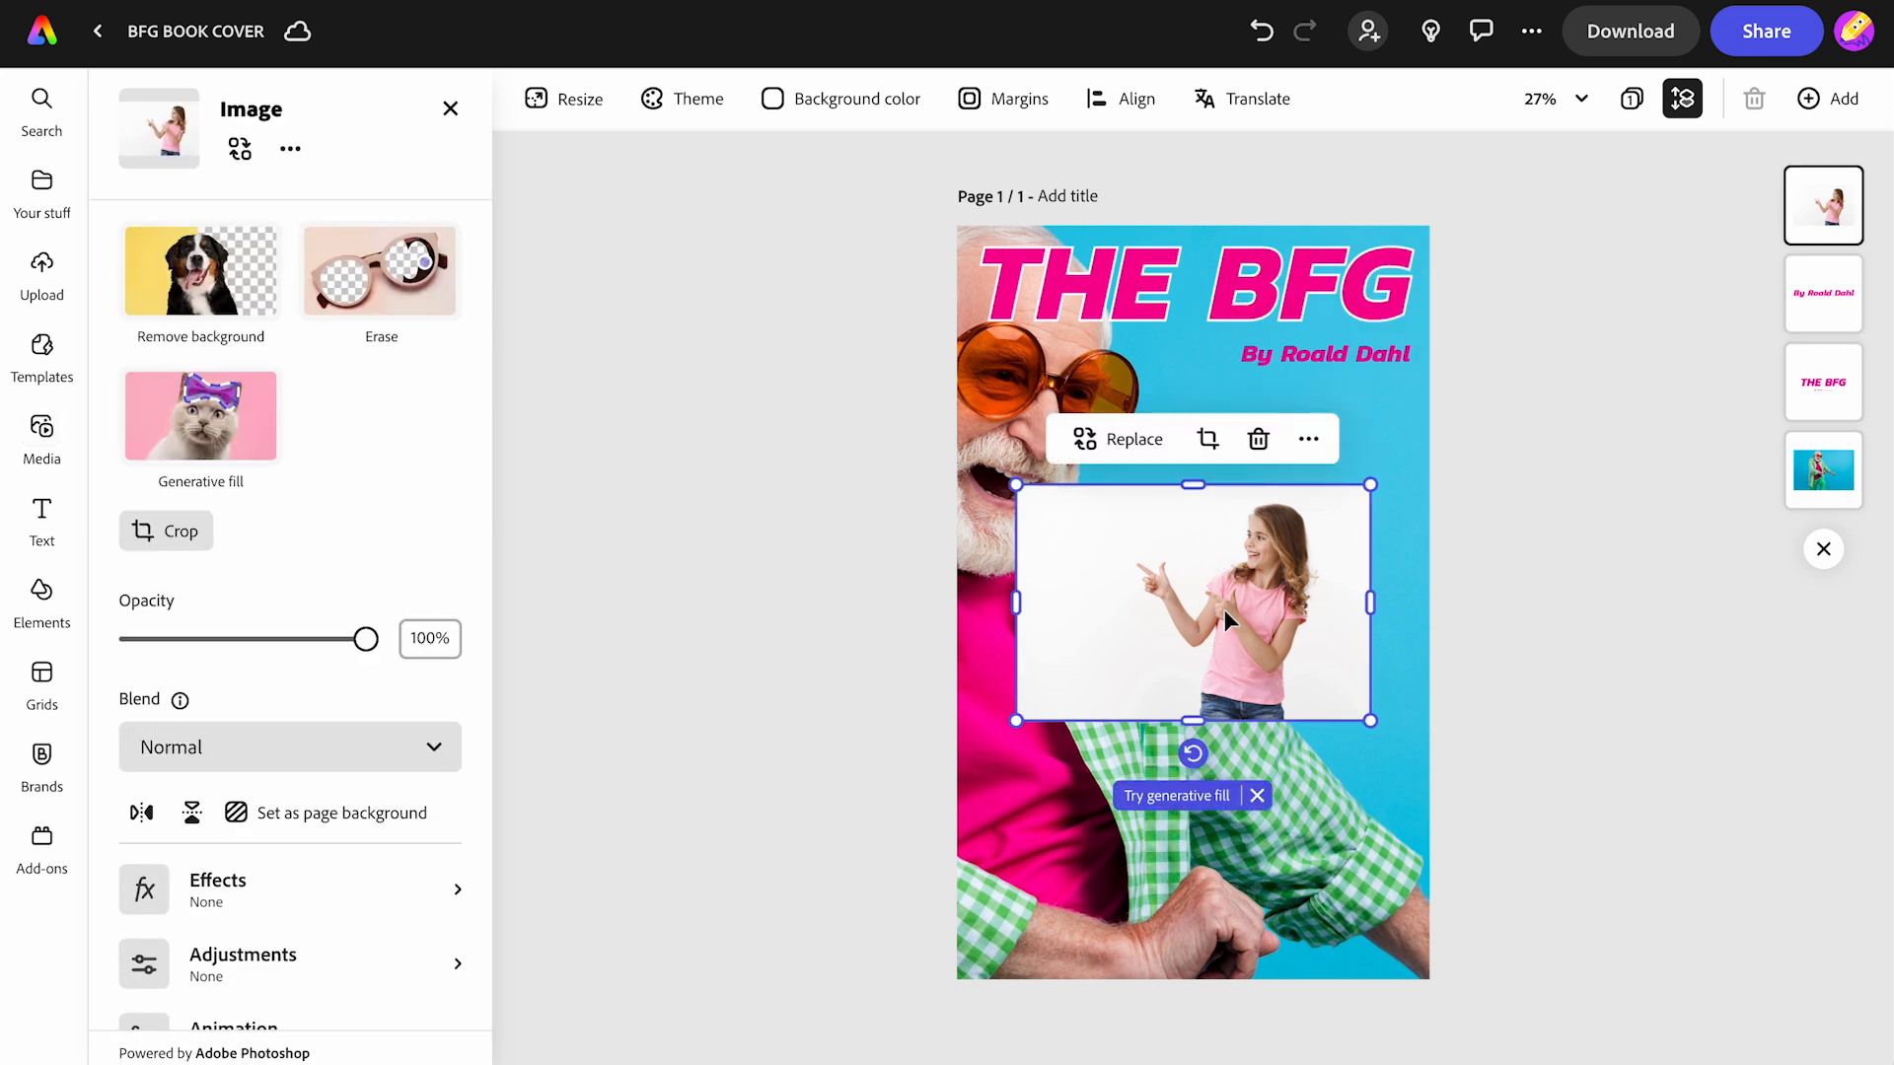
# - Remove the girl's background, shrink her into the bottom-right corner and tilt her to 6°
pyautogui.click(194, 281)
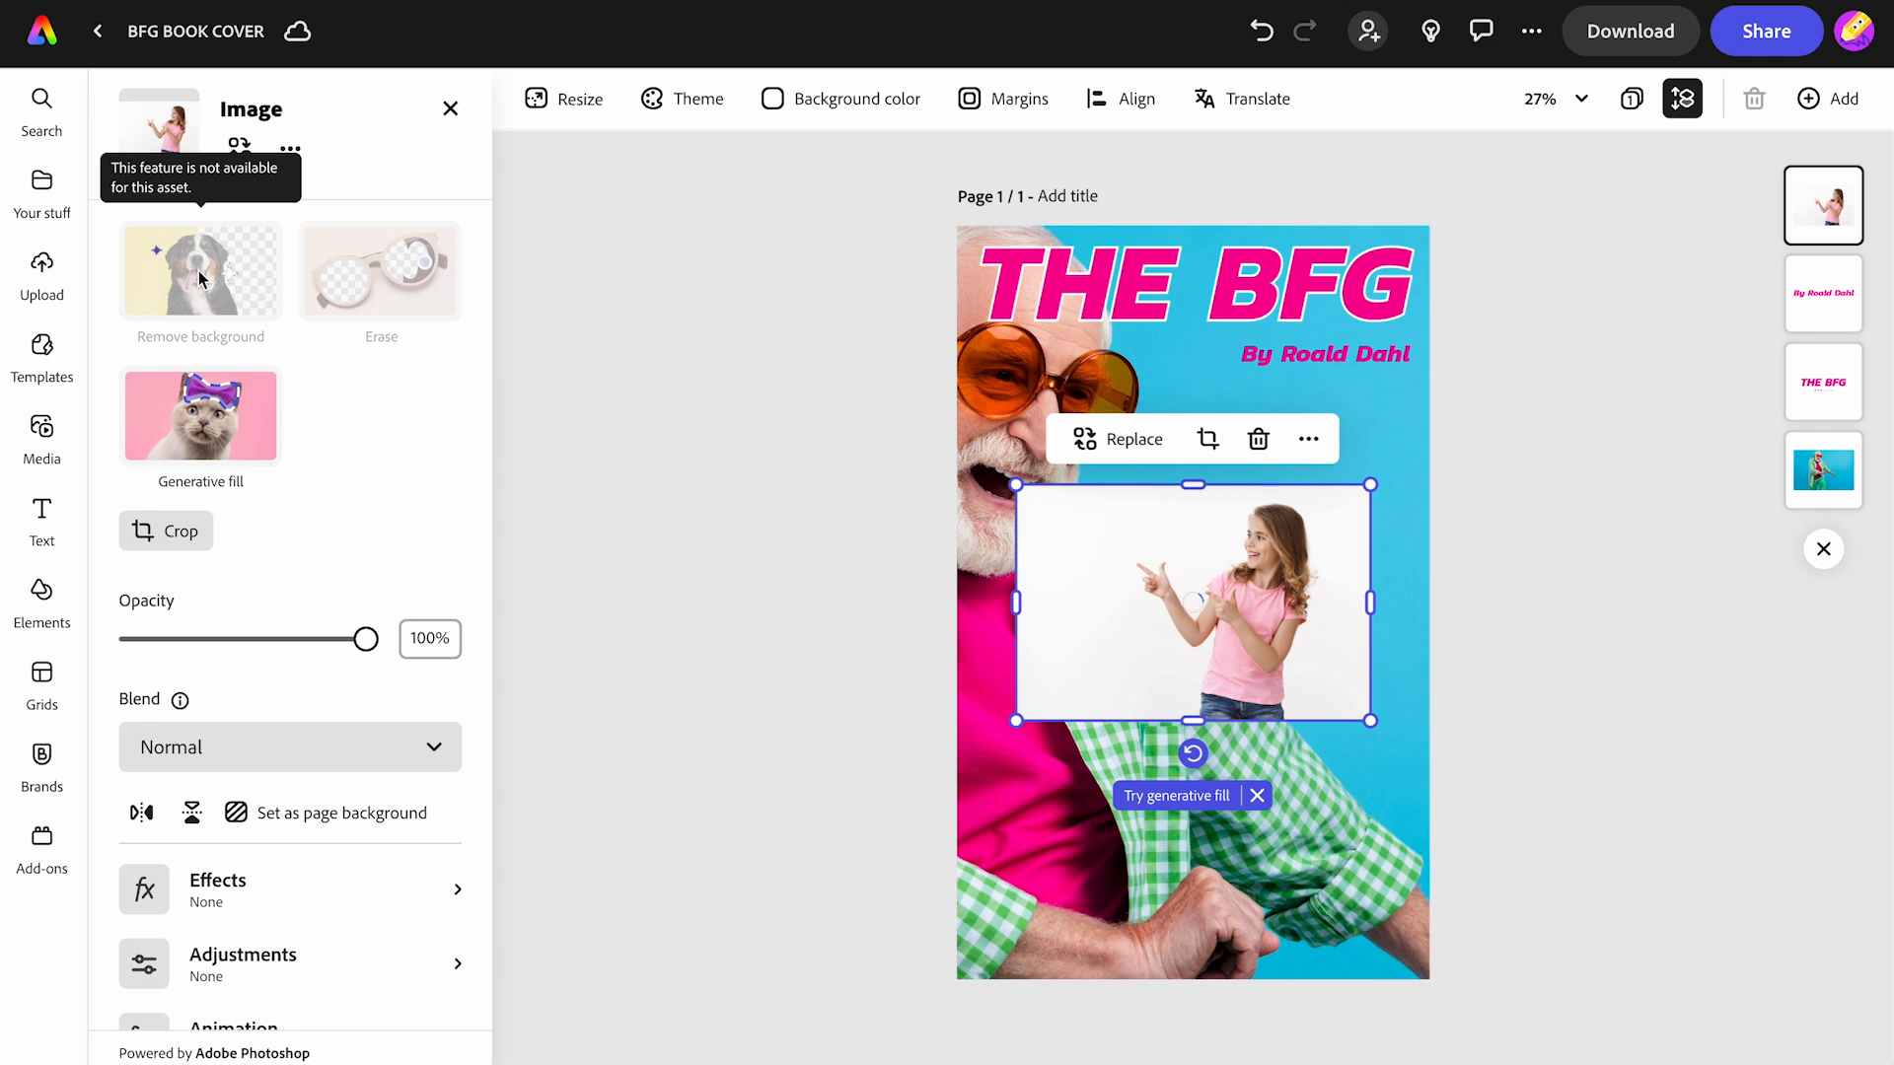
pyautogui.moveTo(1226, 664); pyautogui.dragTo(1287, 927)
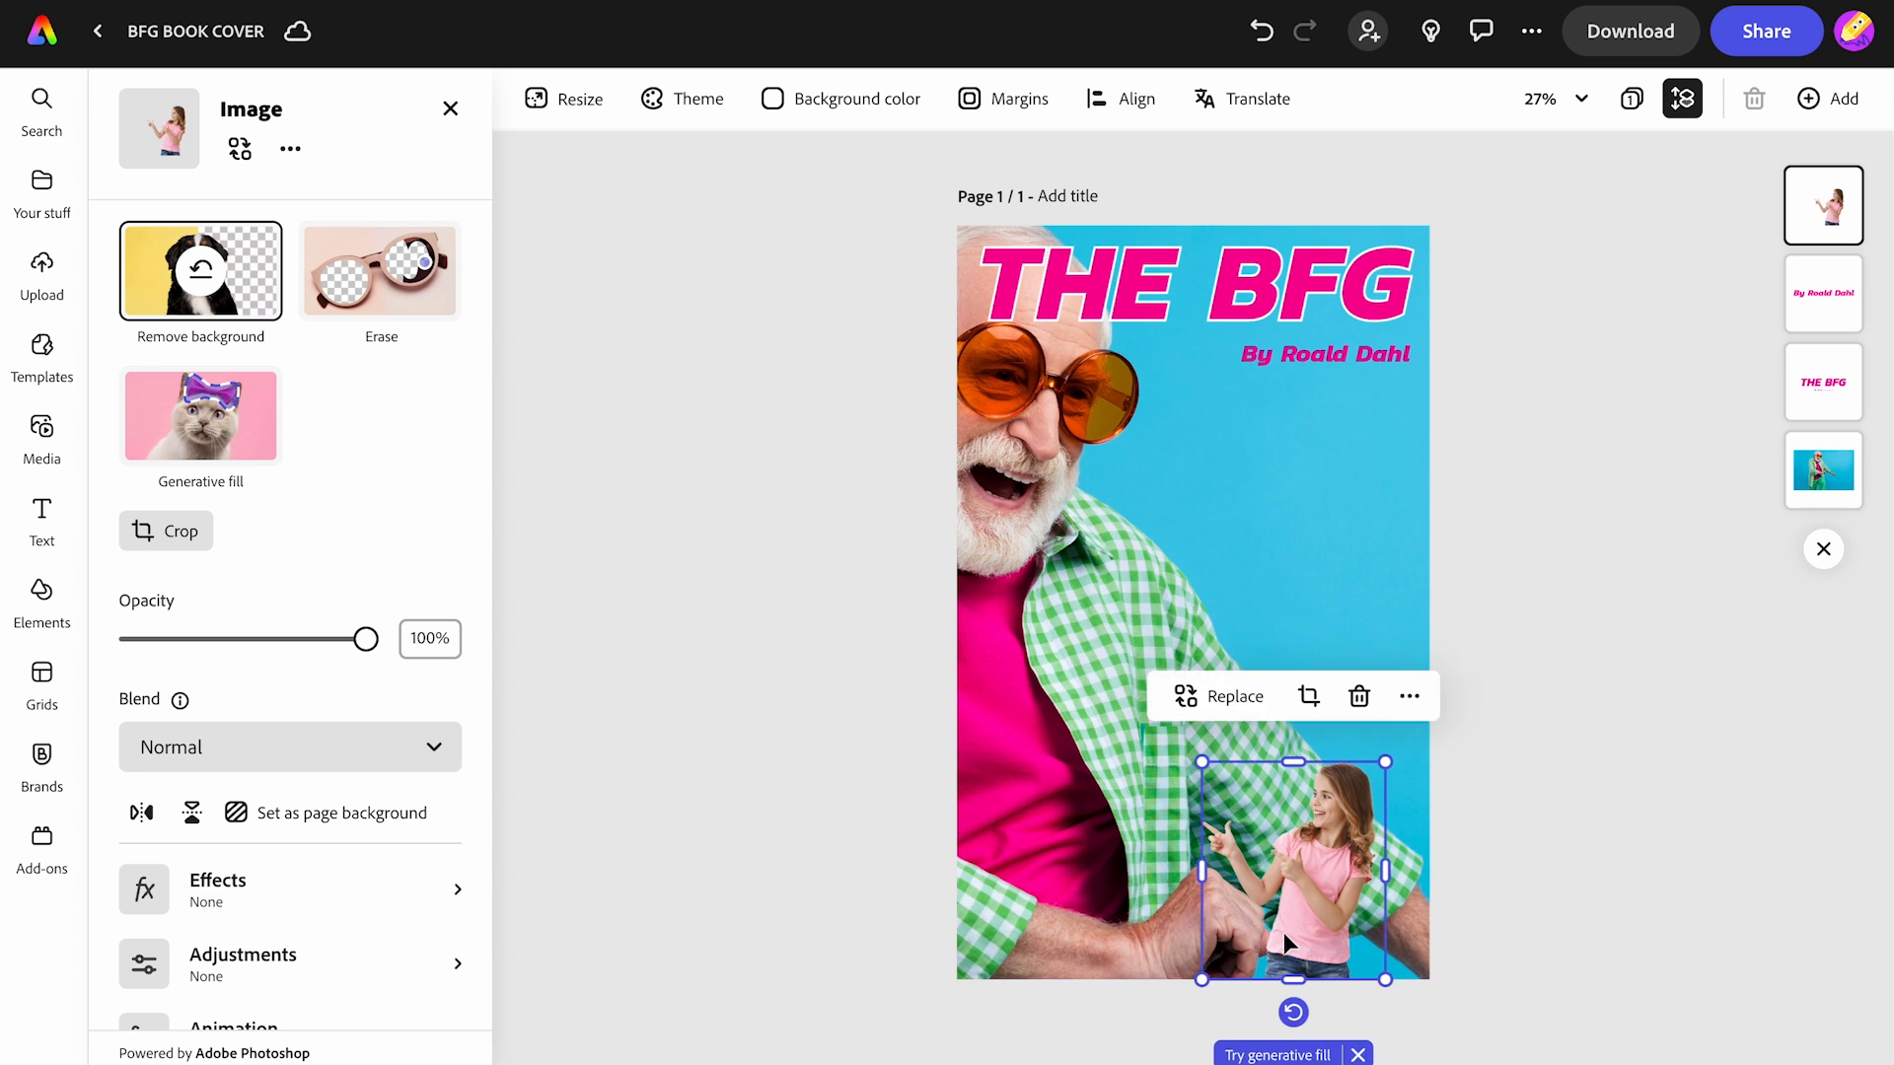
pyautogui.moveTo(1293, 1013); pyautogui.dragTo(1366, 998)
pyautogui.moveTo(1358, 933); pyautogui.dragTo(1357, 930)
pyautogui.moveTo(1265, 1010); pyautogui.dragTo(1279, 1013)
pyautogui.click(1499, 895)
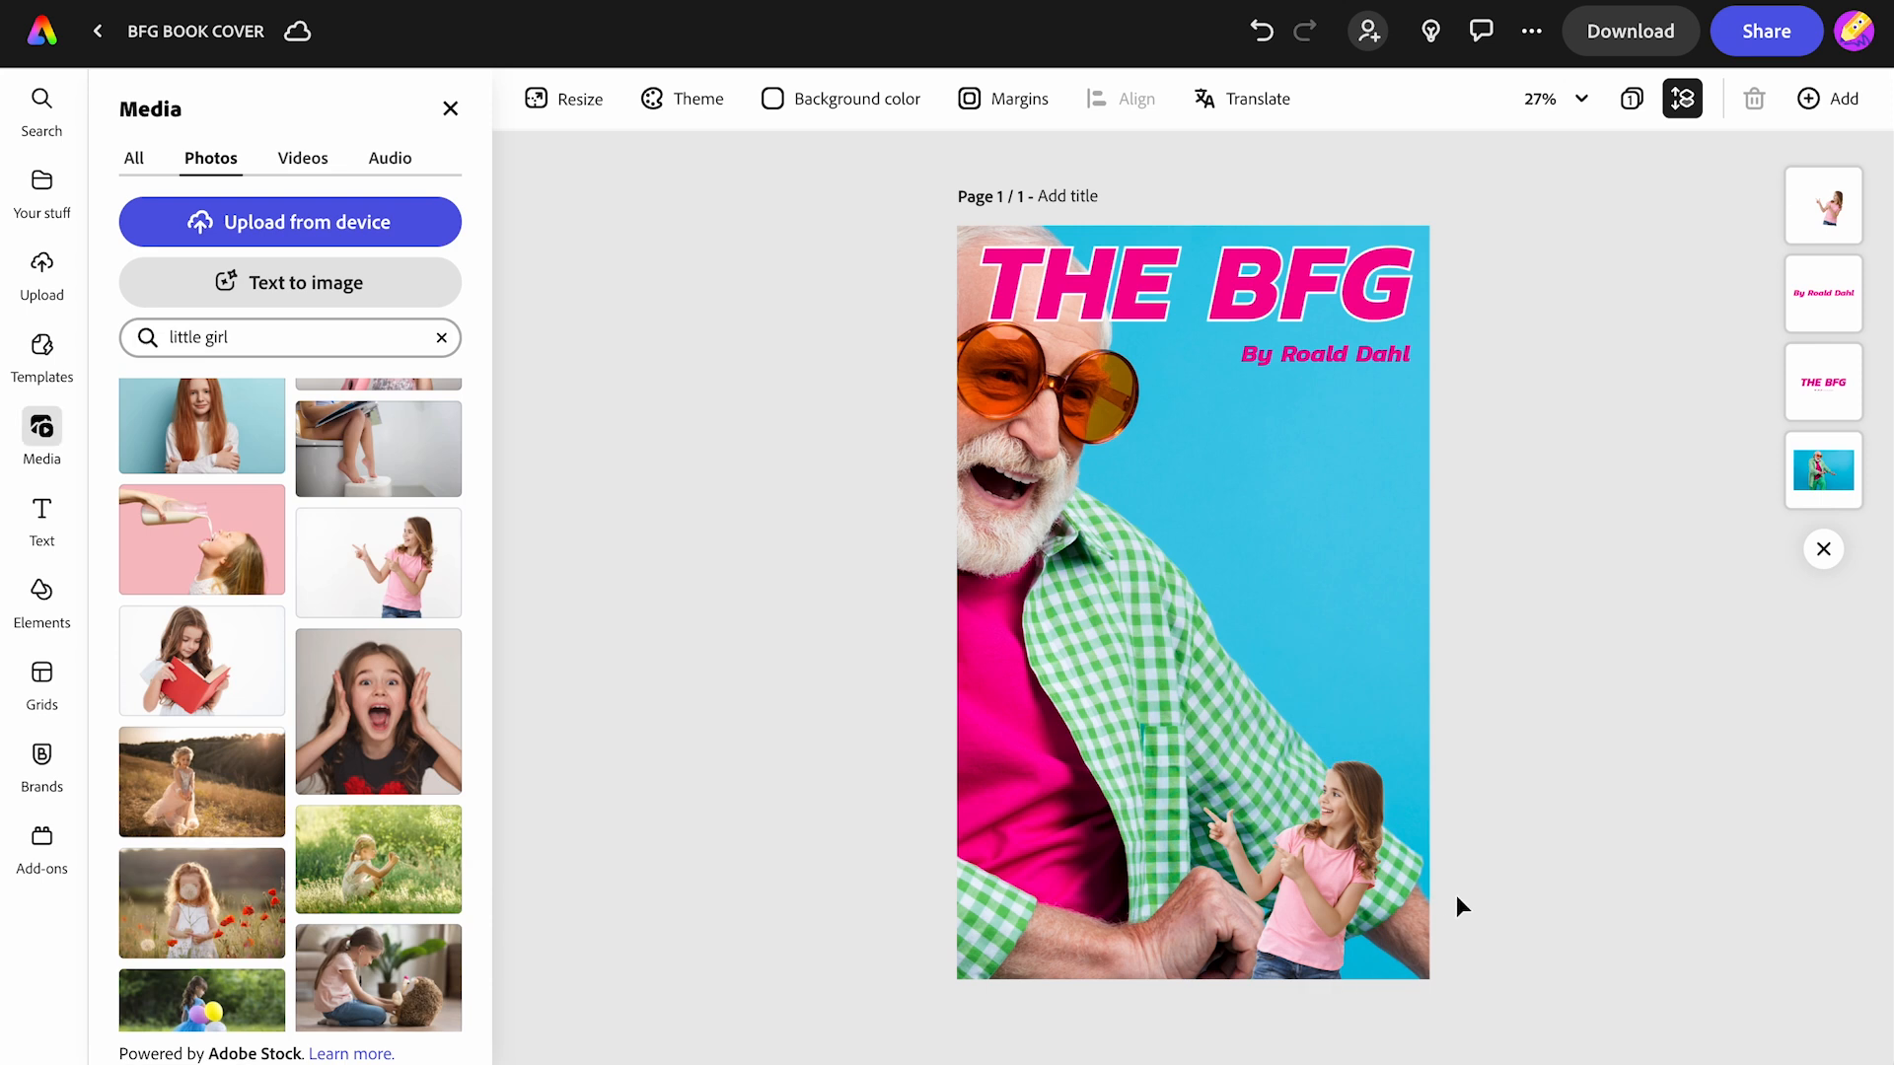
# - Tilt the elderly man photo slightly and shift it left and down beneath the title
pyautogui.click(1108, 613)
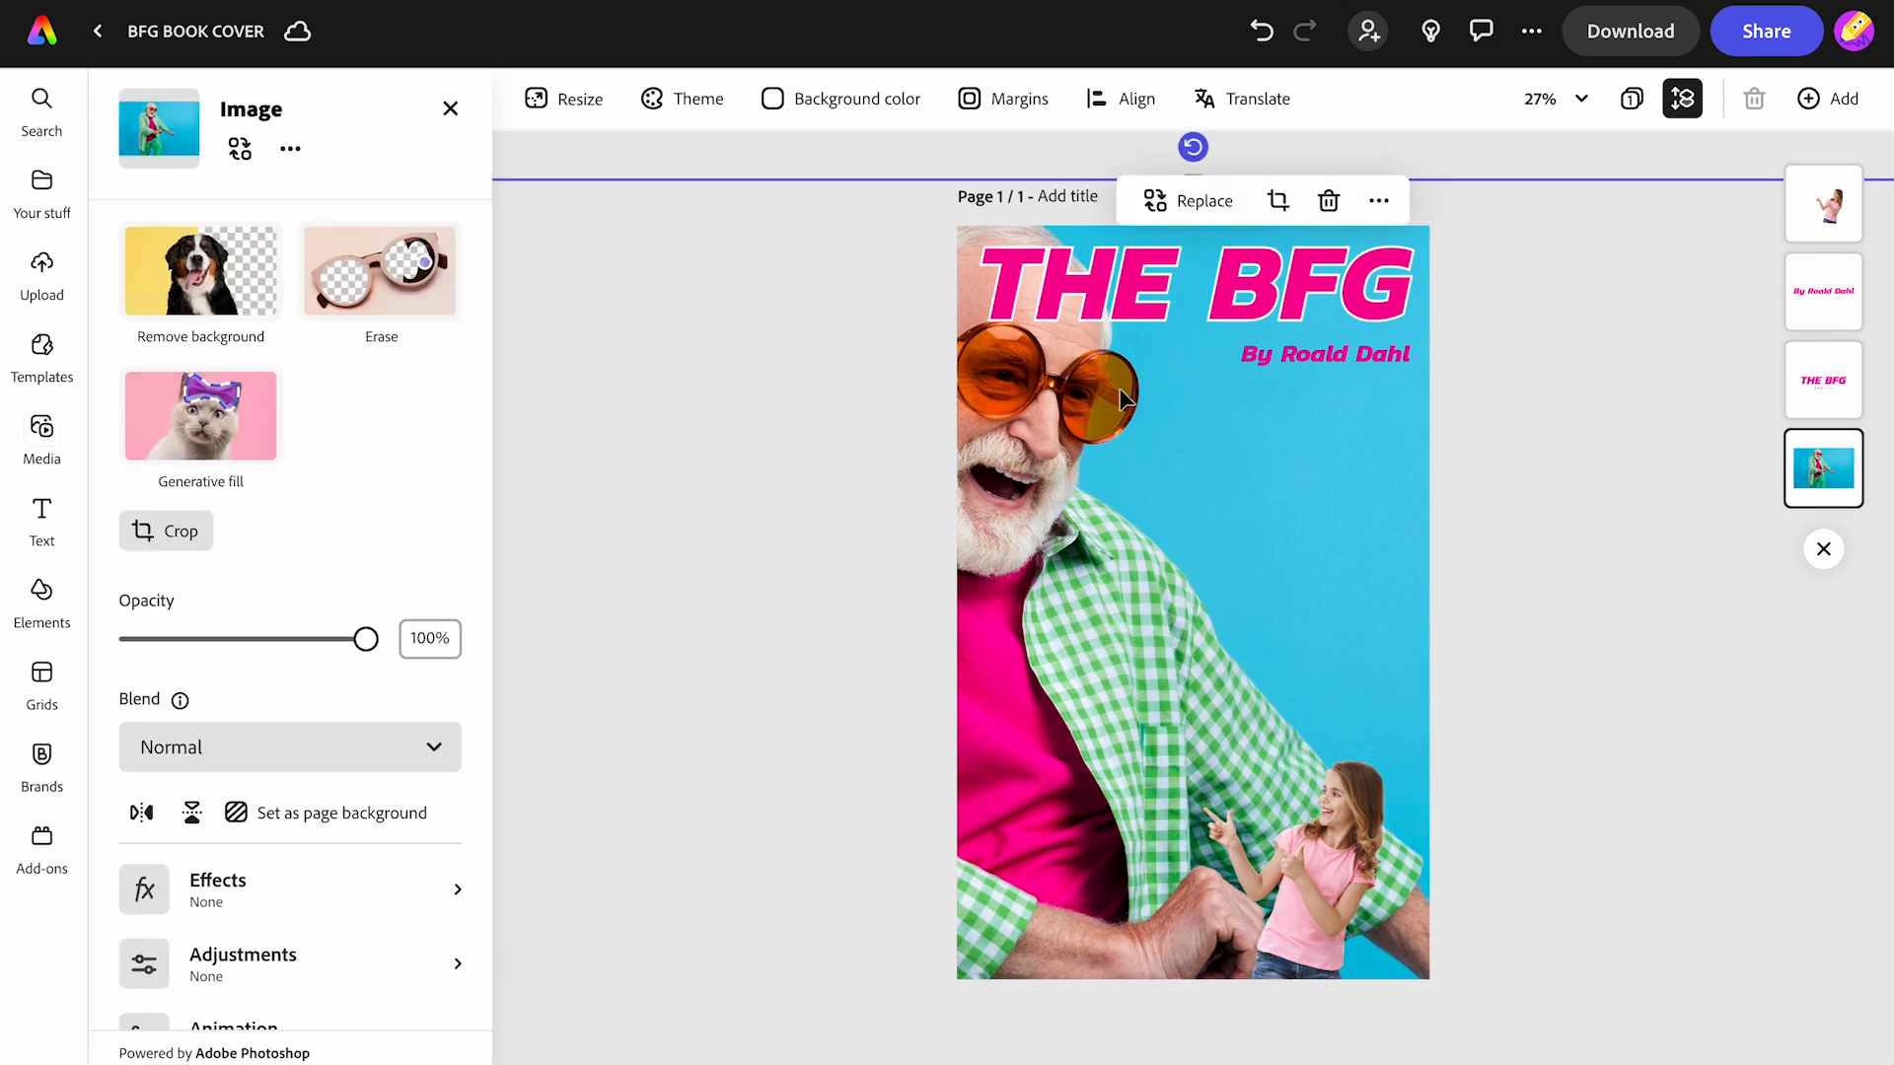
pyautogui.moveTo(1195, 148); pyautogui.dragTo(1293, 158)
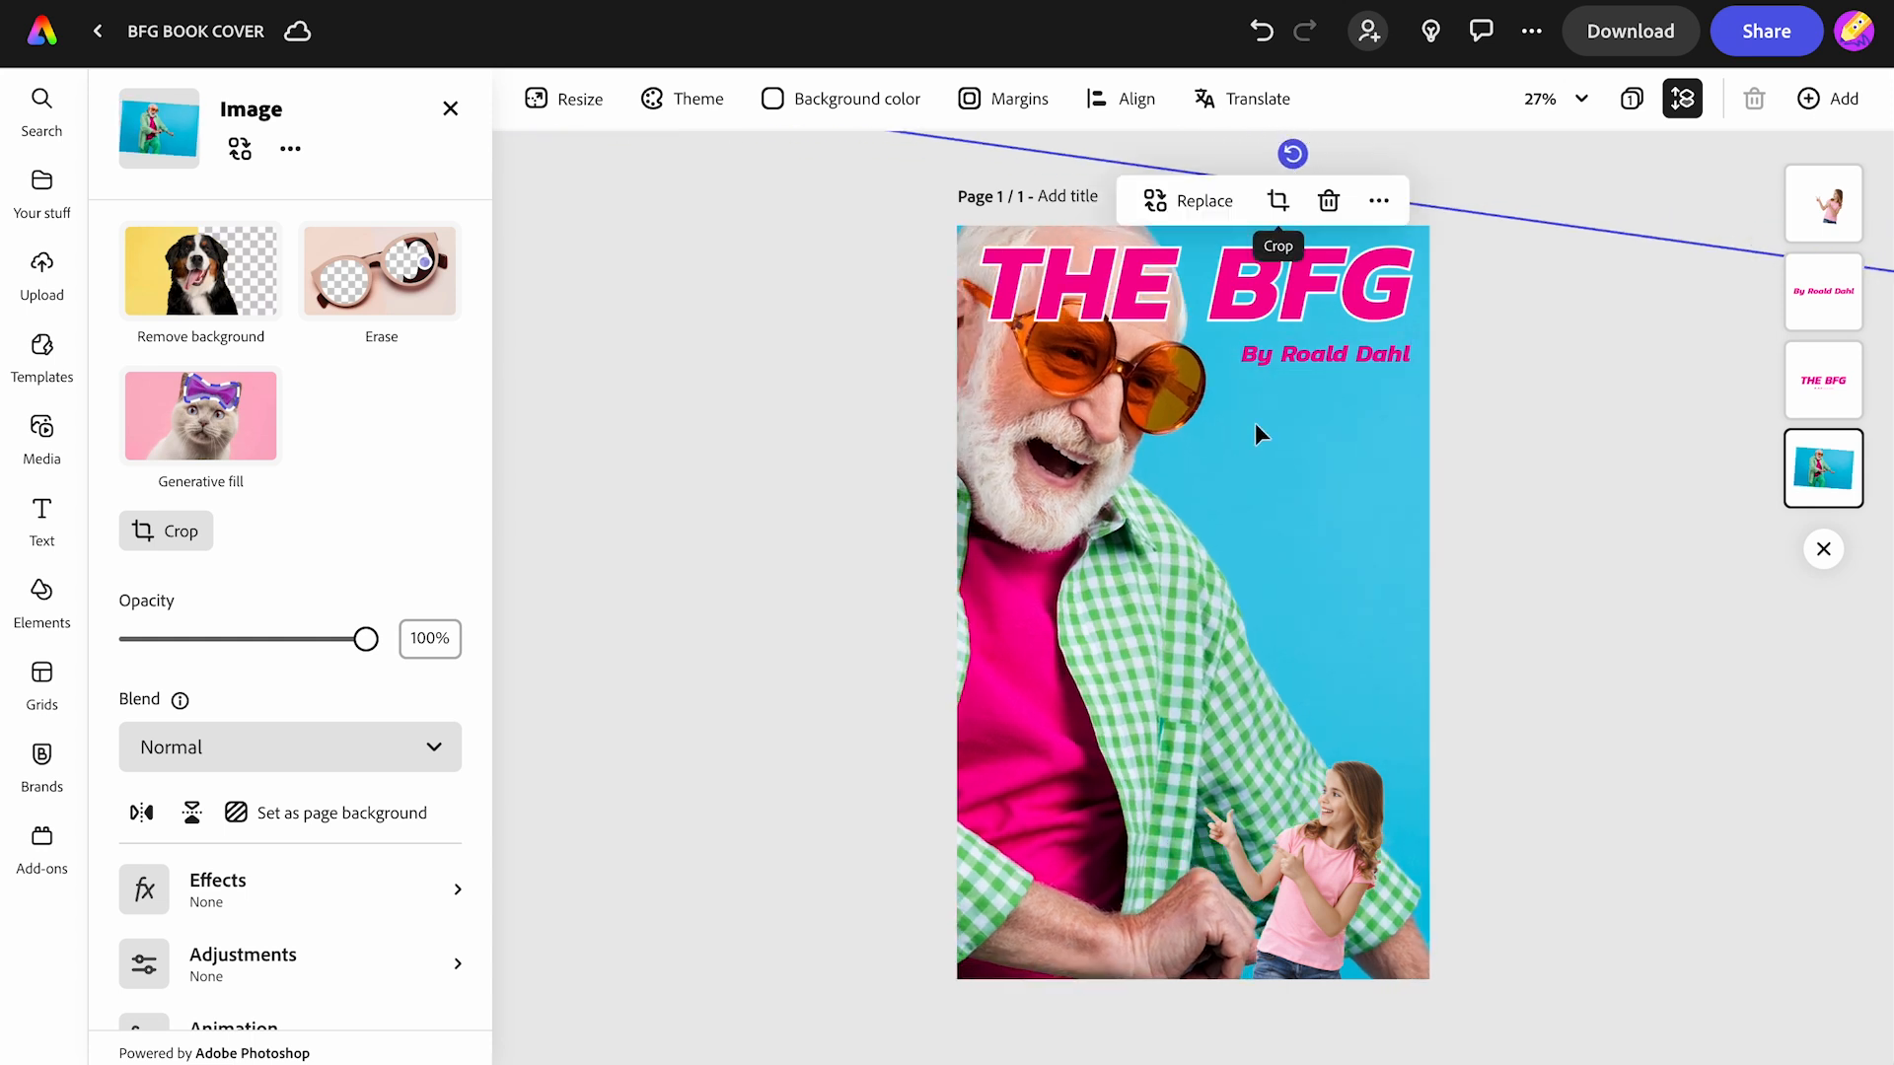
pyautogui.moveTo(1236, 503); pyautogui.dragTo(1193, 511)
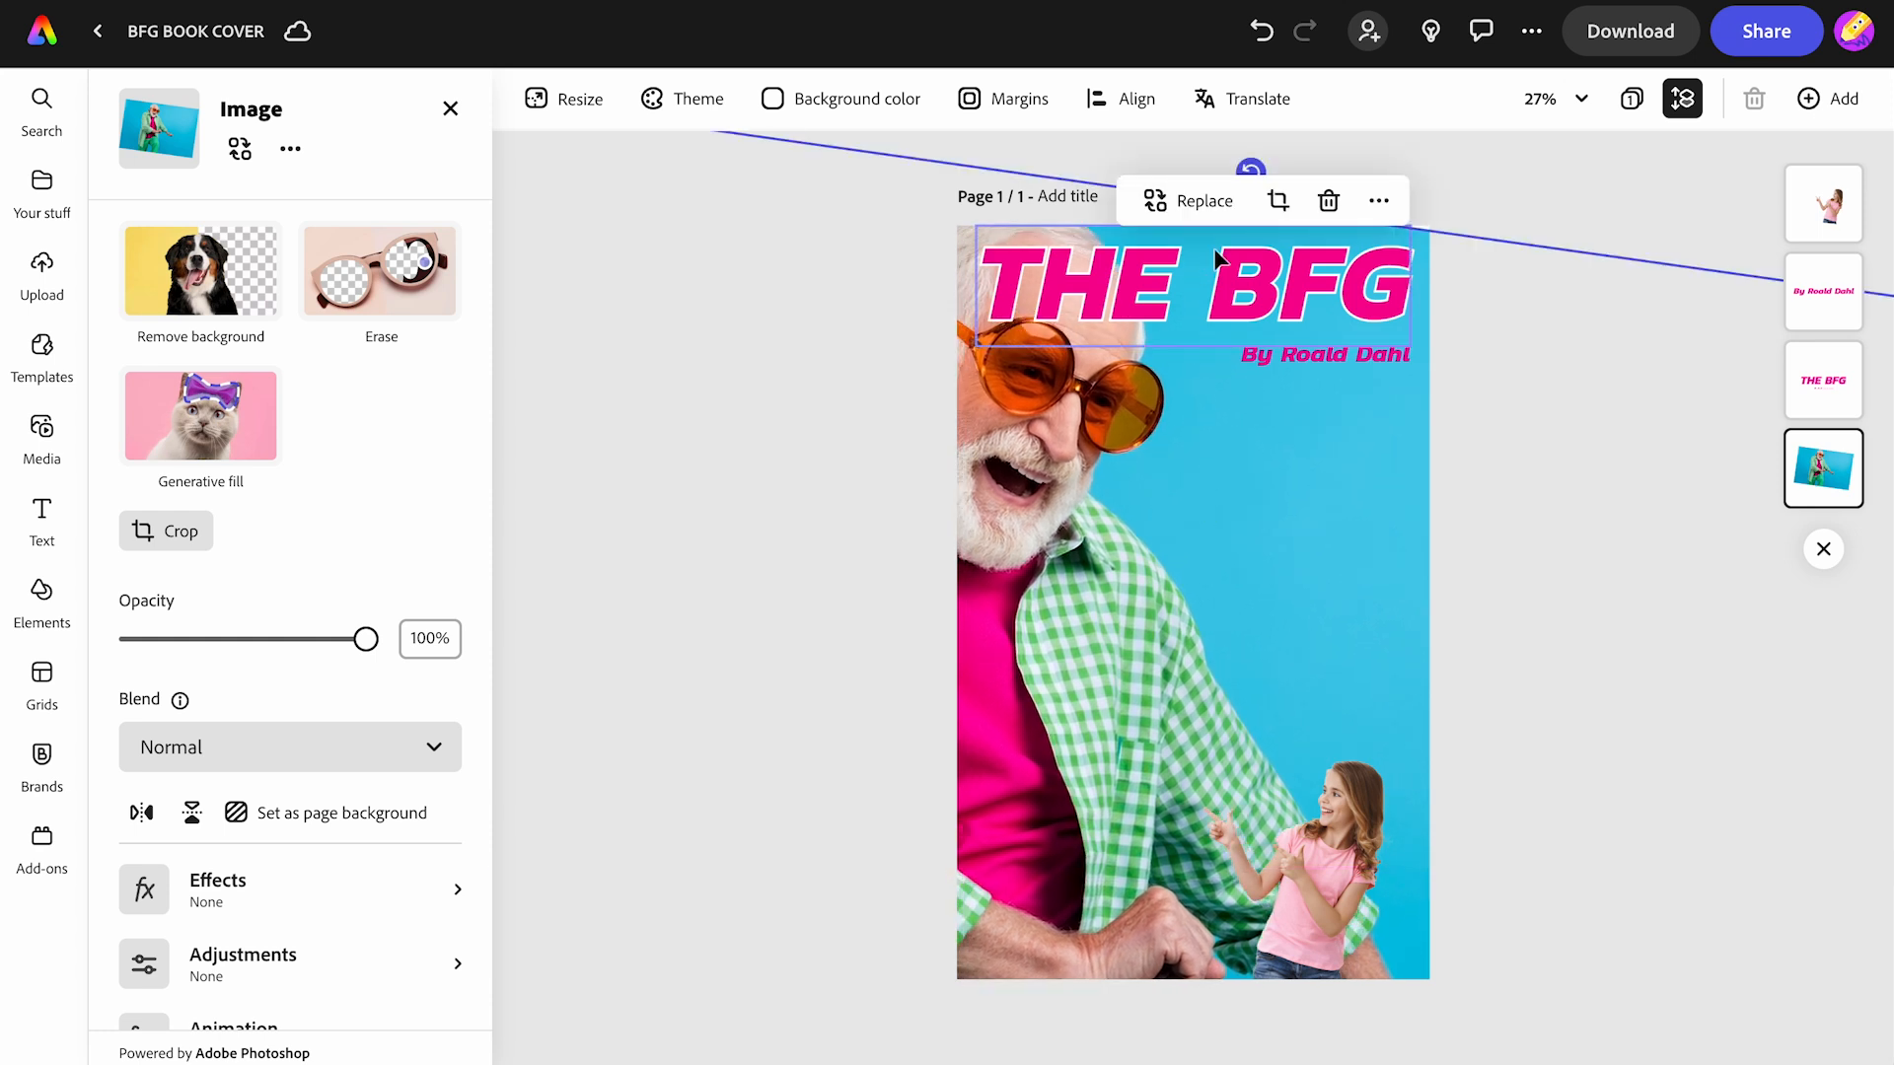
pyautogui.moveTo(1542, 241); pyautogui.dragTo(1542, 219)
pyautogui.moveTo(1213, 444); pyautogui.dragTo(1213, 461)
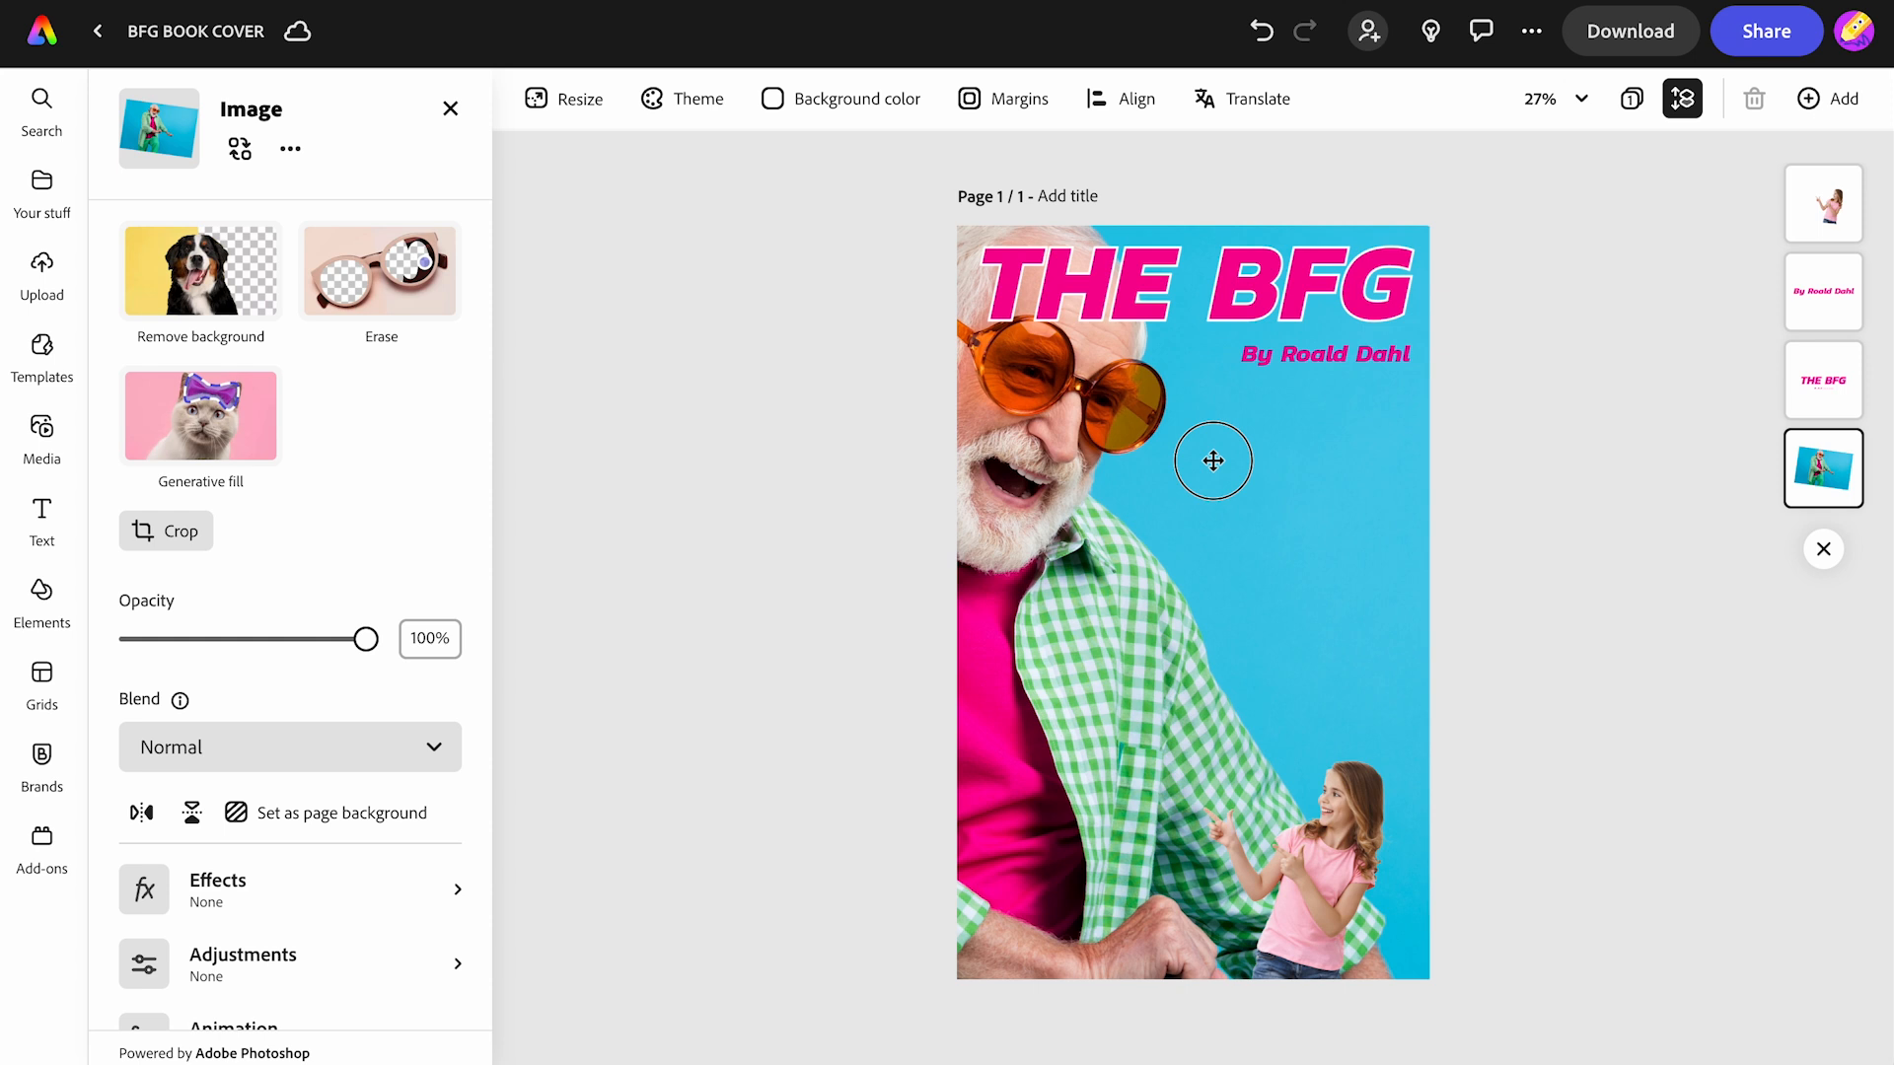
pyautogui.moveTo(1213, 461); pyautogui.dragTo(1214, 463)
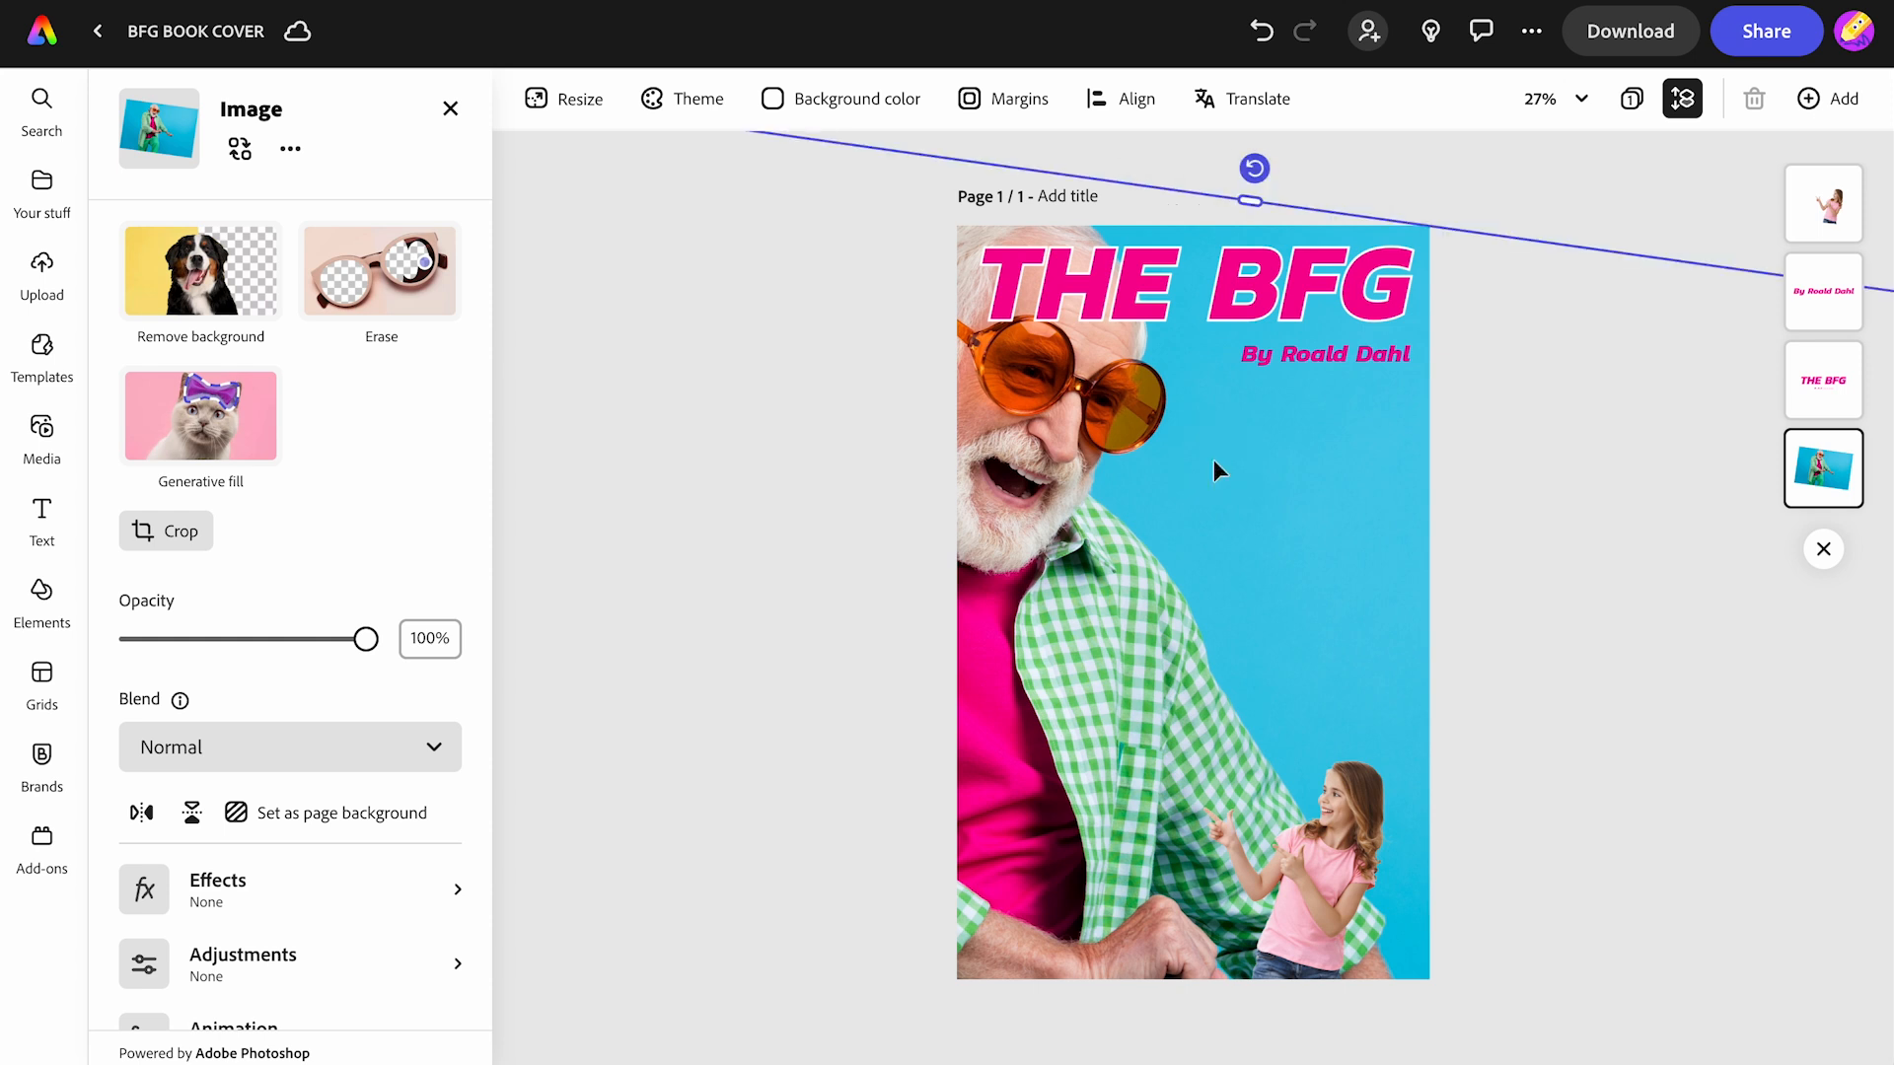
pyautogui.click(1609, 197)
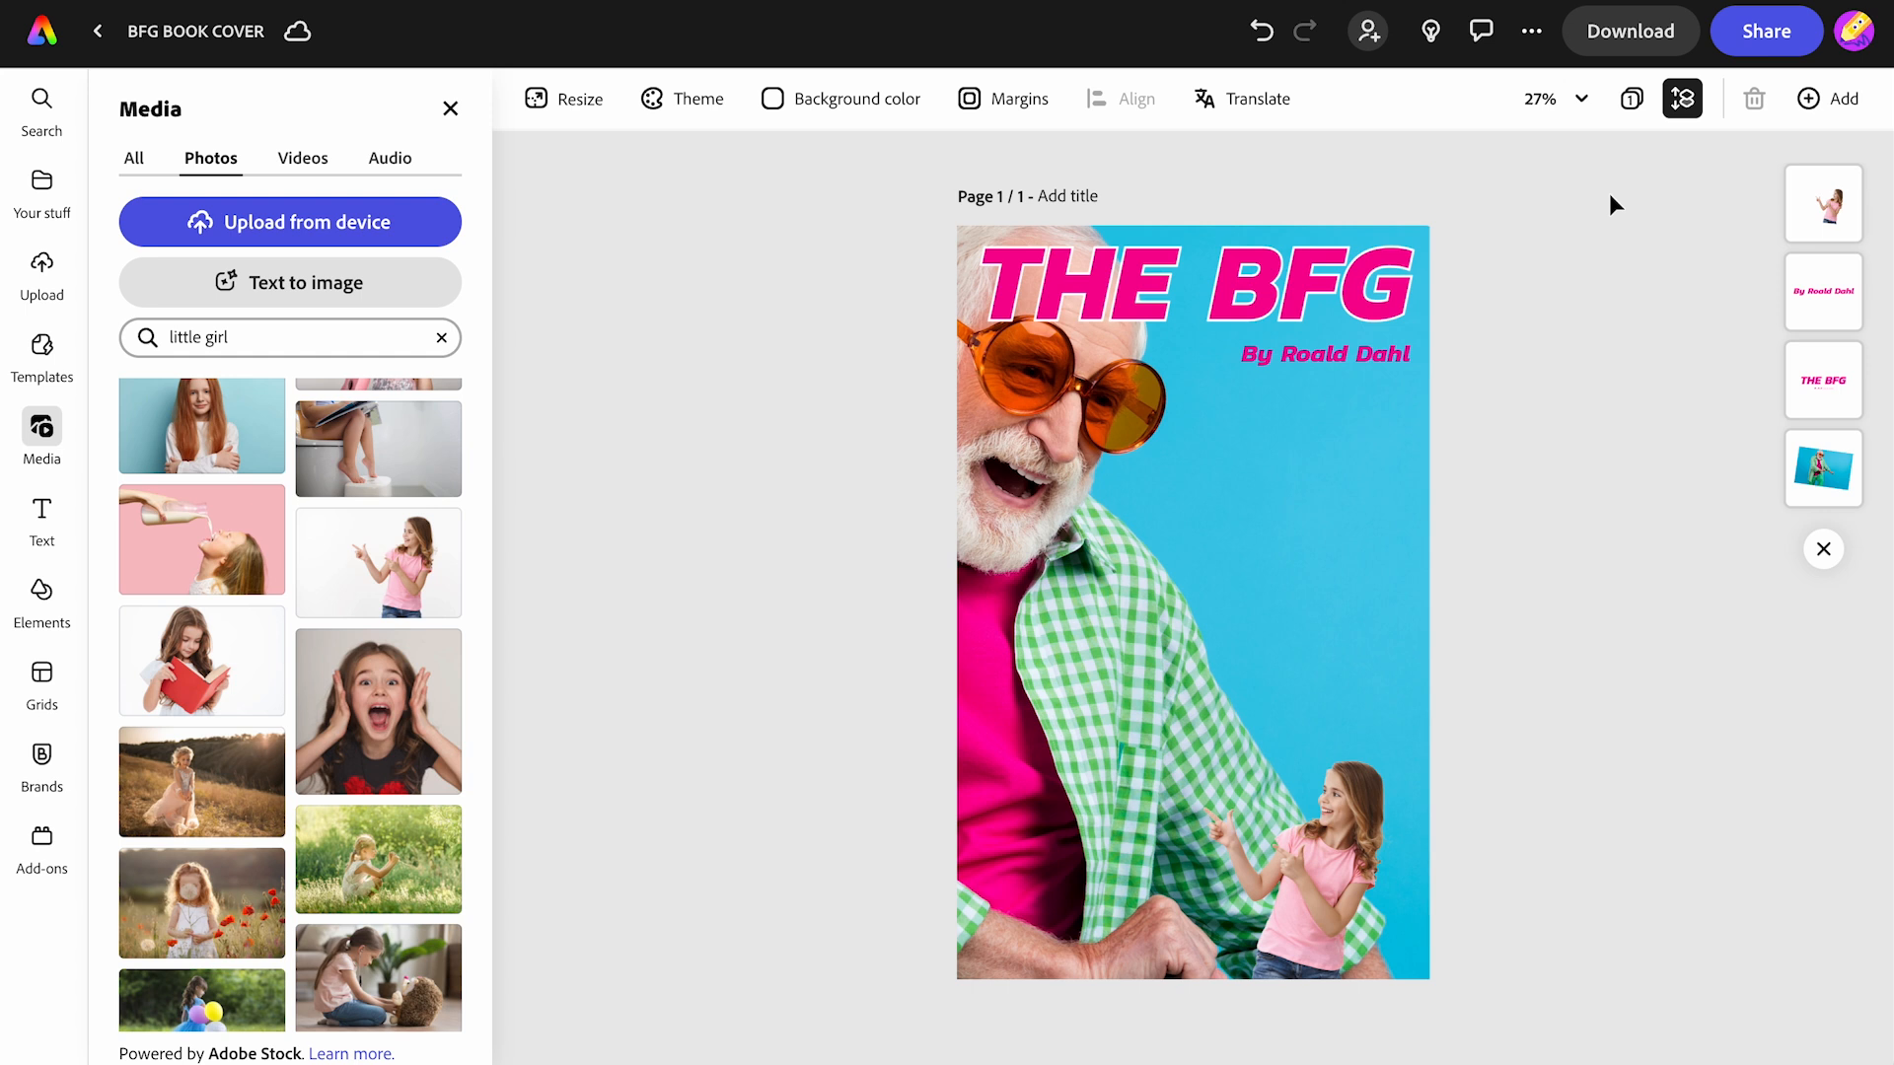
# - Search design elements for 'sticker' and add the round white sticker
pyautogui.click(44, 597)
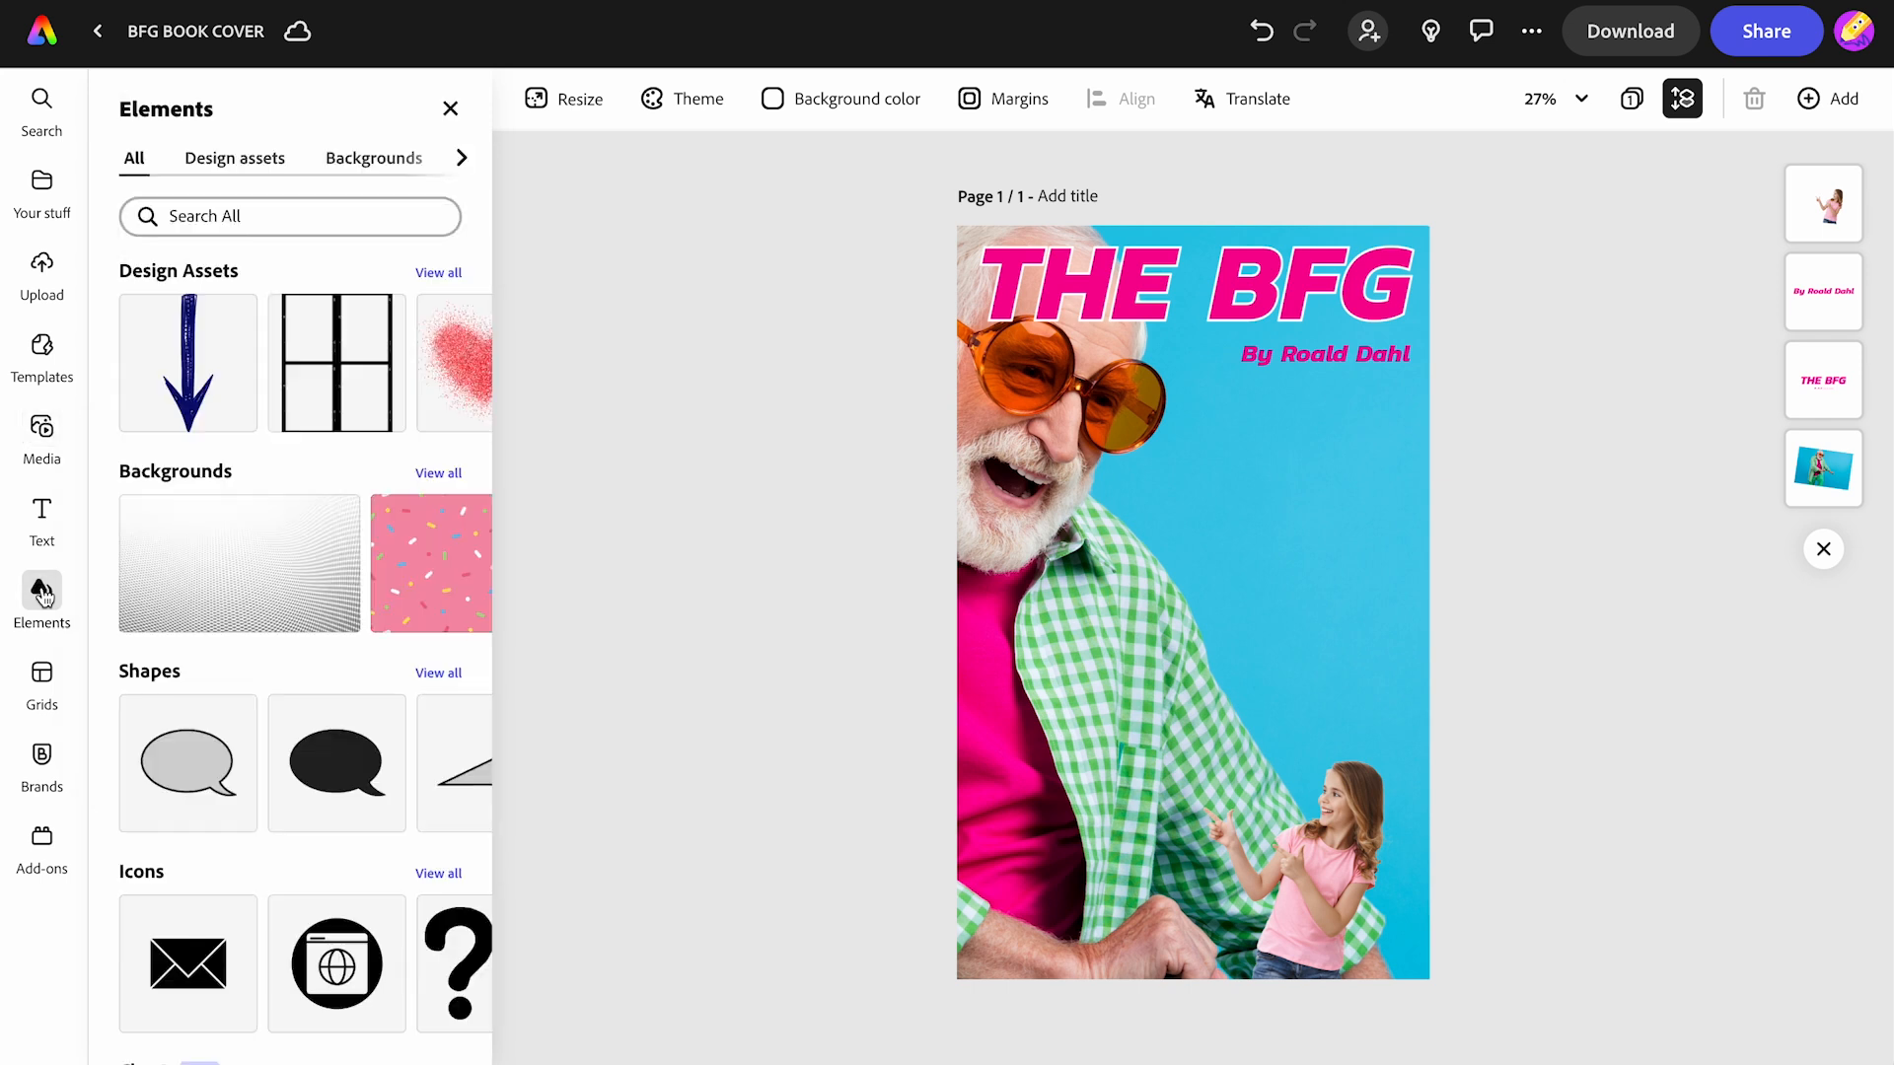
pyautogui.click(235, 222)
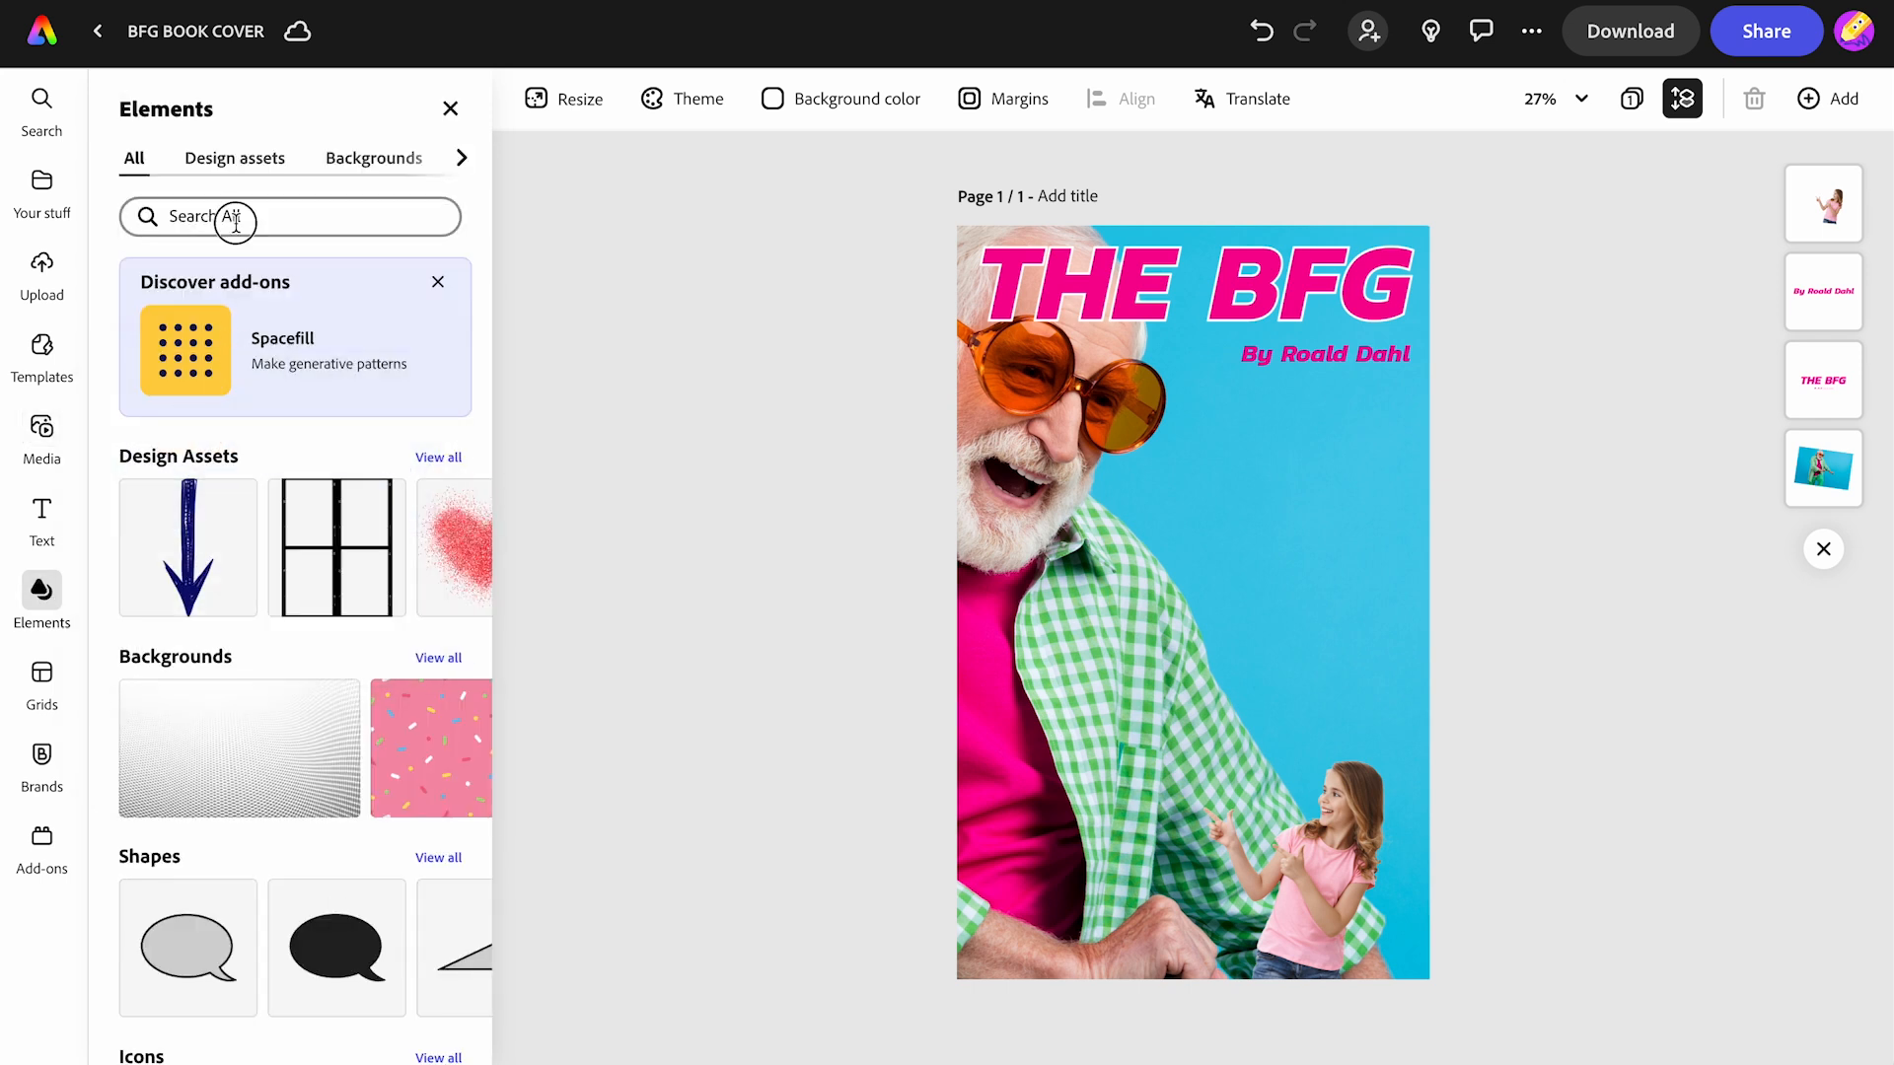
pyautogui.write('sticker')
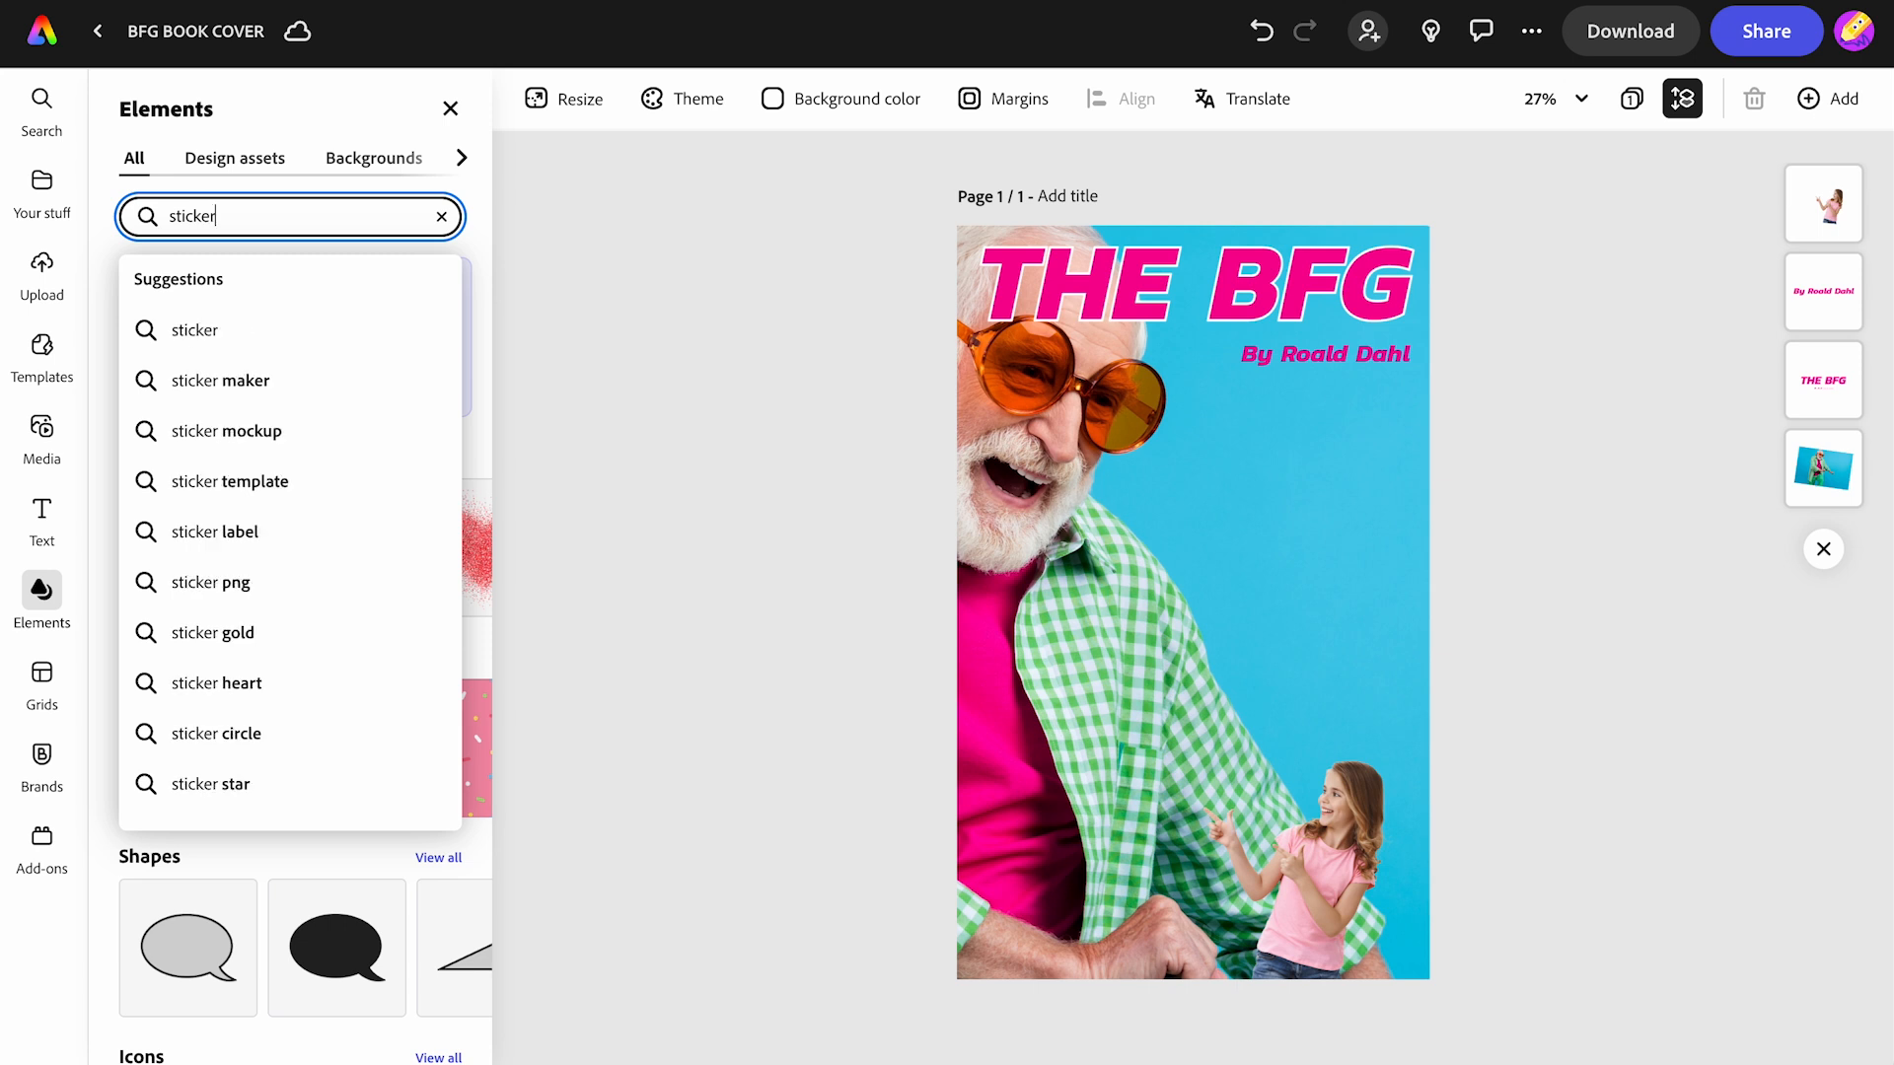
pyautogui.press('Return')
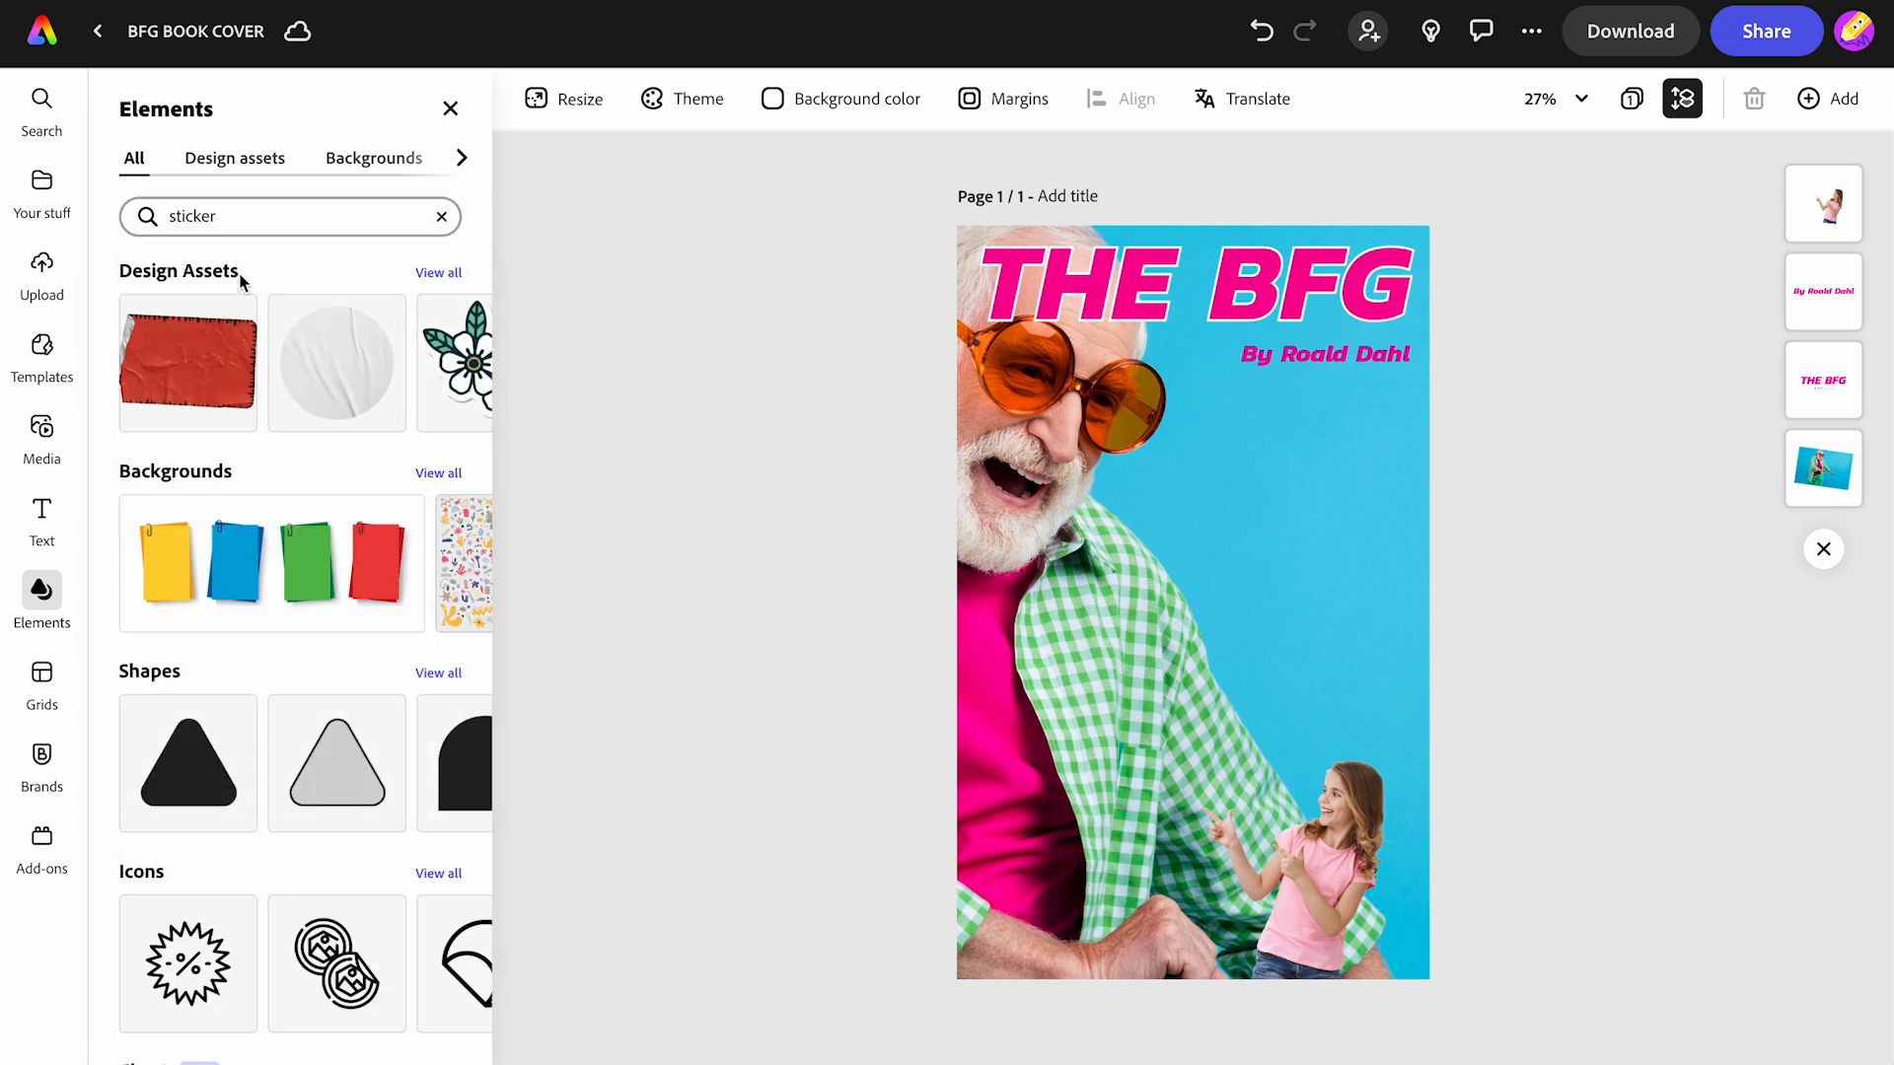
pyautogui.click(315, 392)
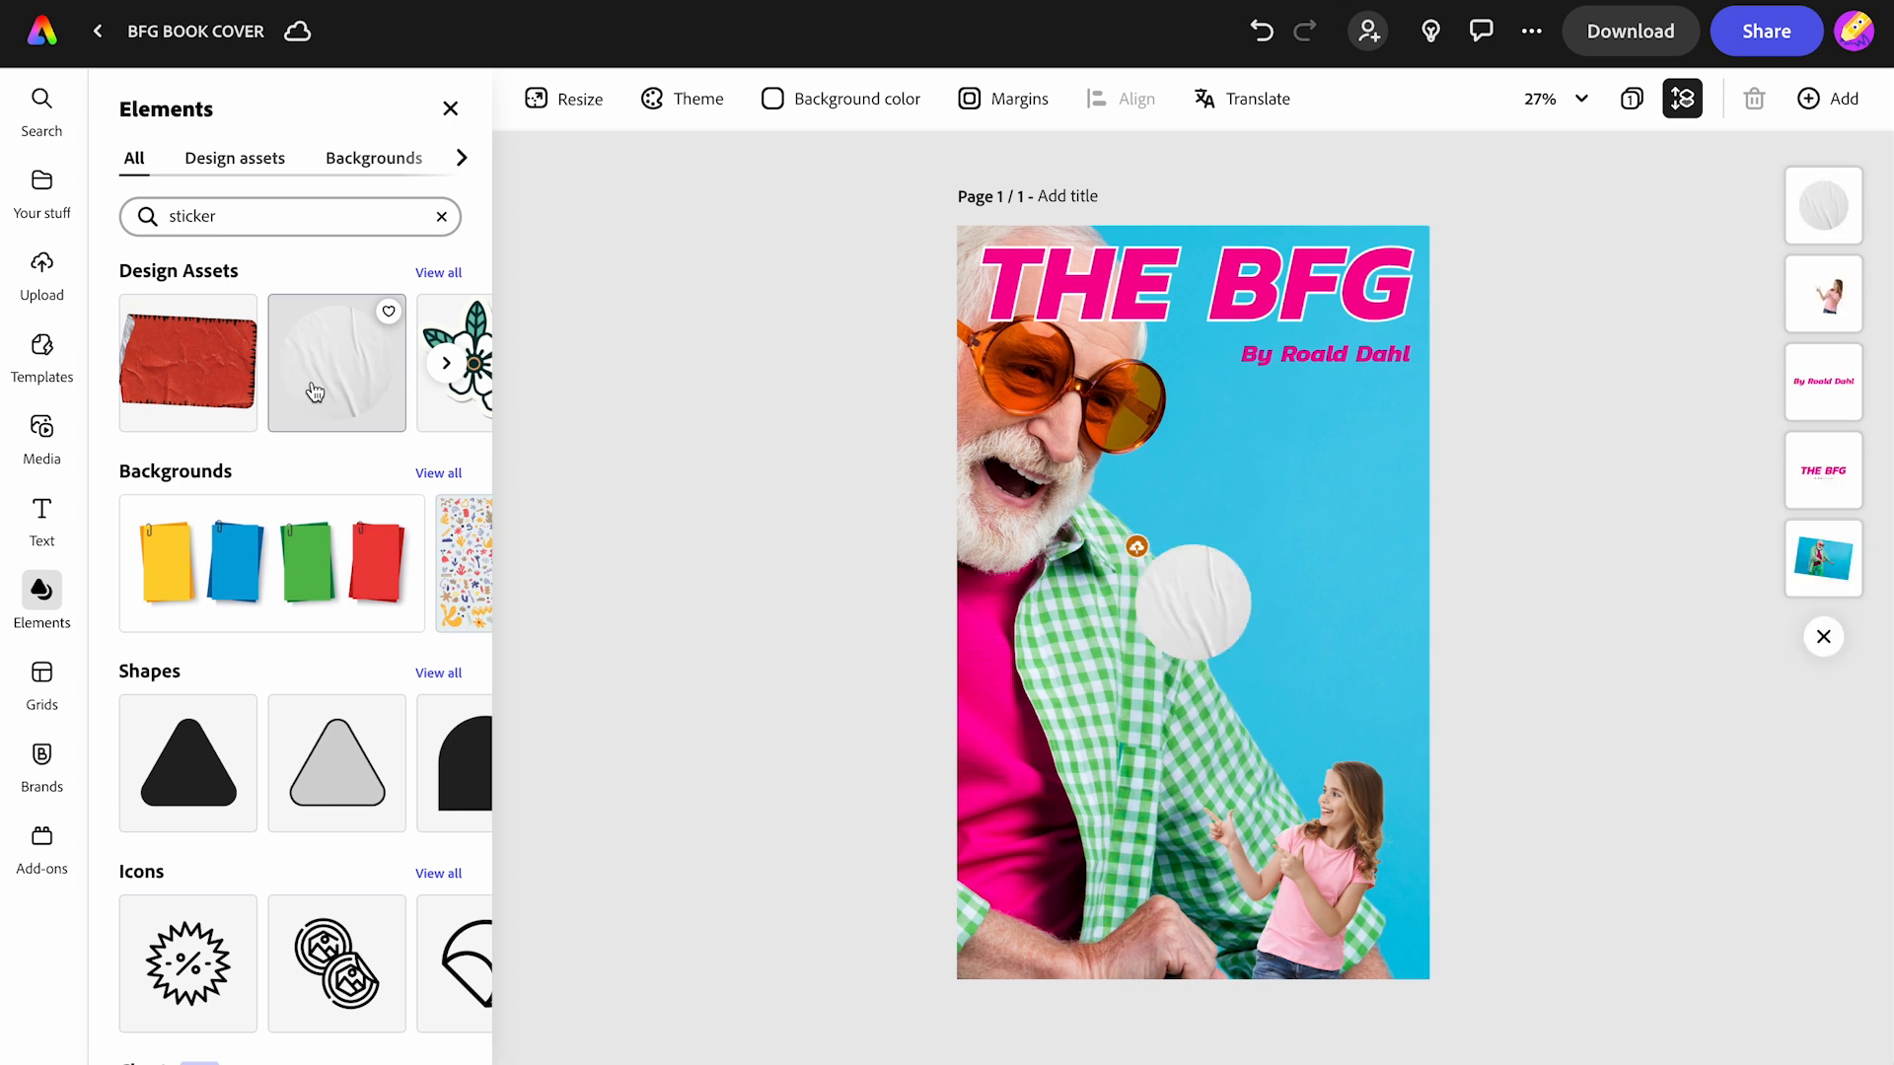
# - Enlarge the sticker and place it on the right, below the title beside the man
pyautogui.click(1163, 611)
pyautogui.moveTo(1264, 532); pyautogui.dragTo(1336, 467)
pyautogui.moveTo(1229, 566); pyautogui.dragTo(1318, 529)
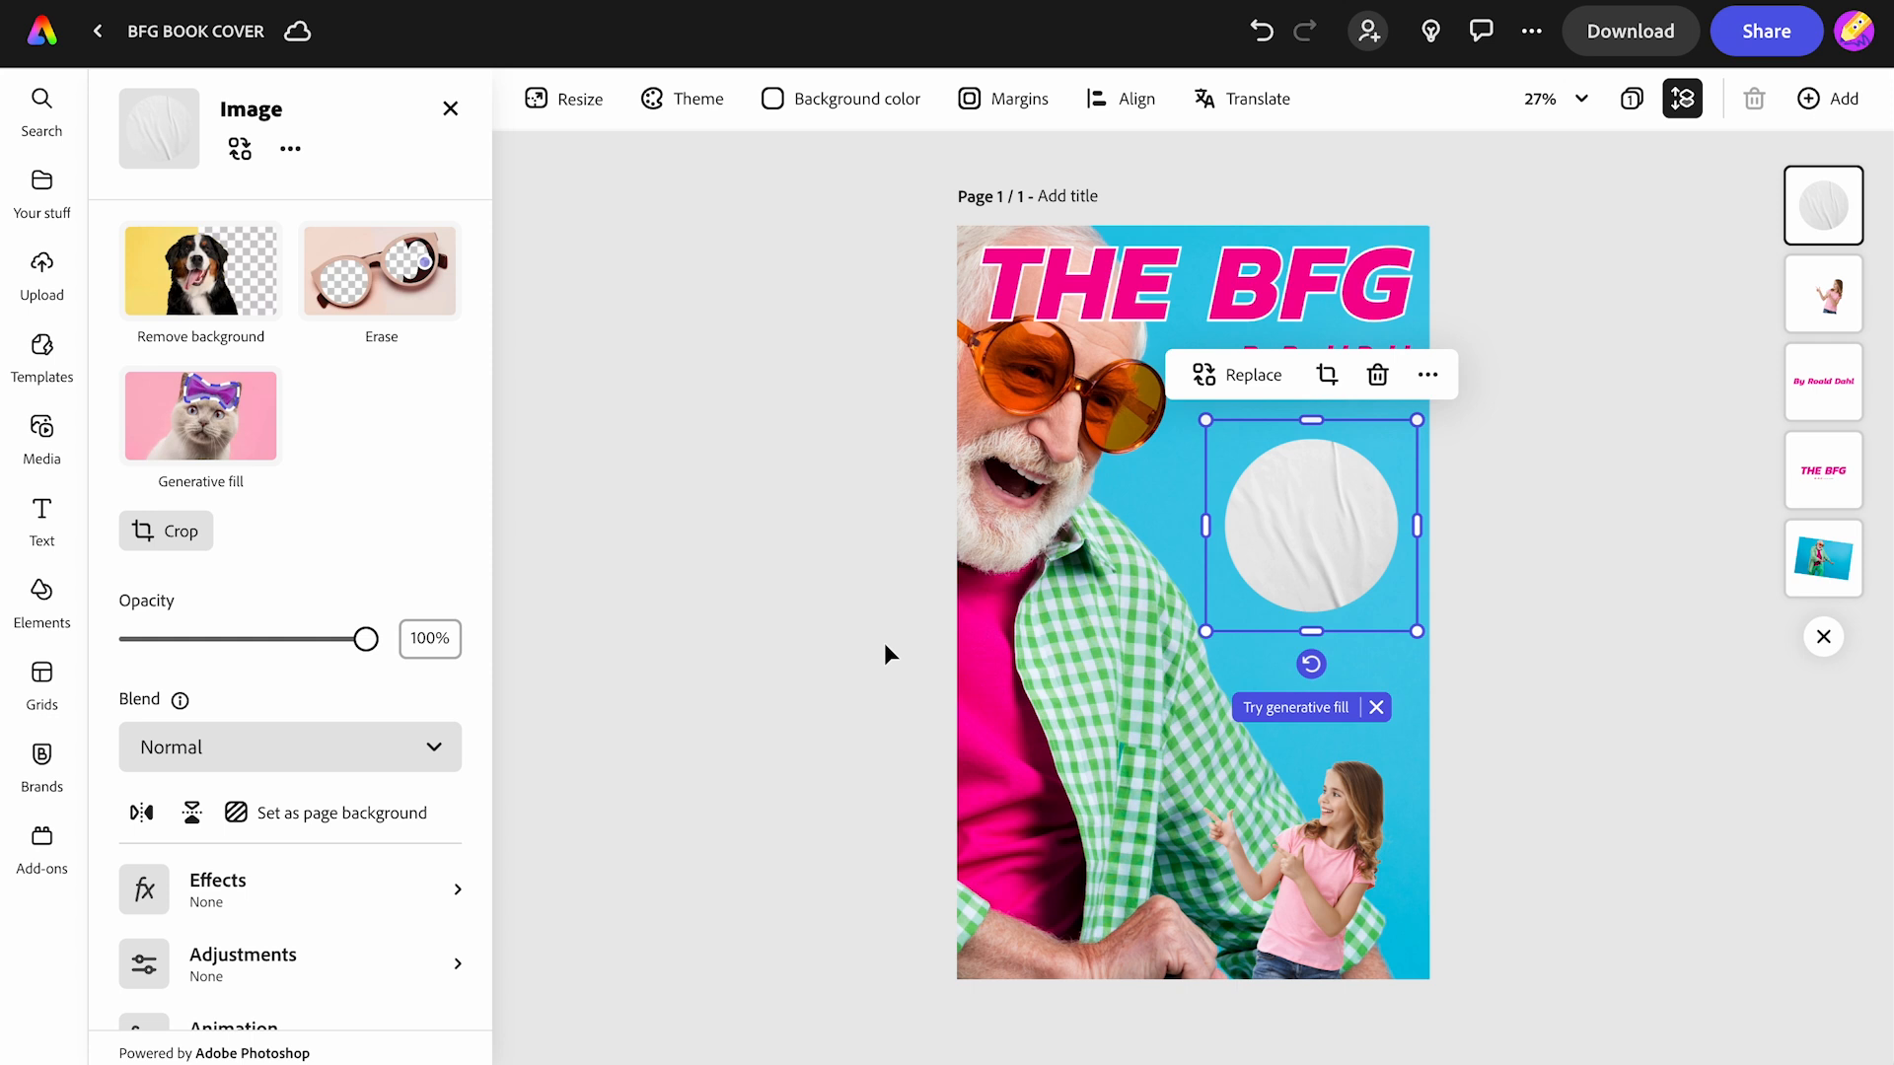
# - Apply the yellow Duotone effect to the round sticker
pyautogui.click(255, 898)
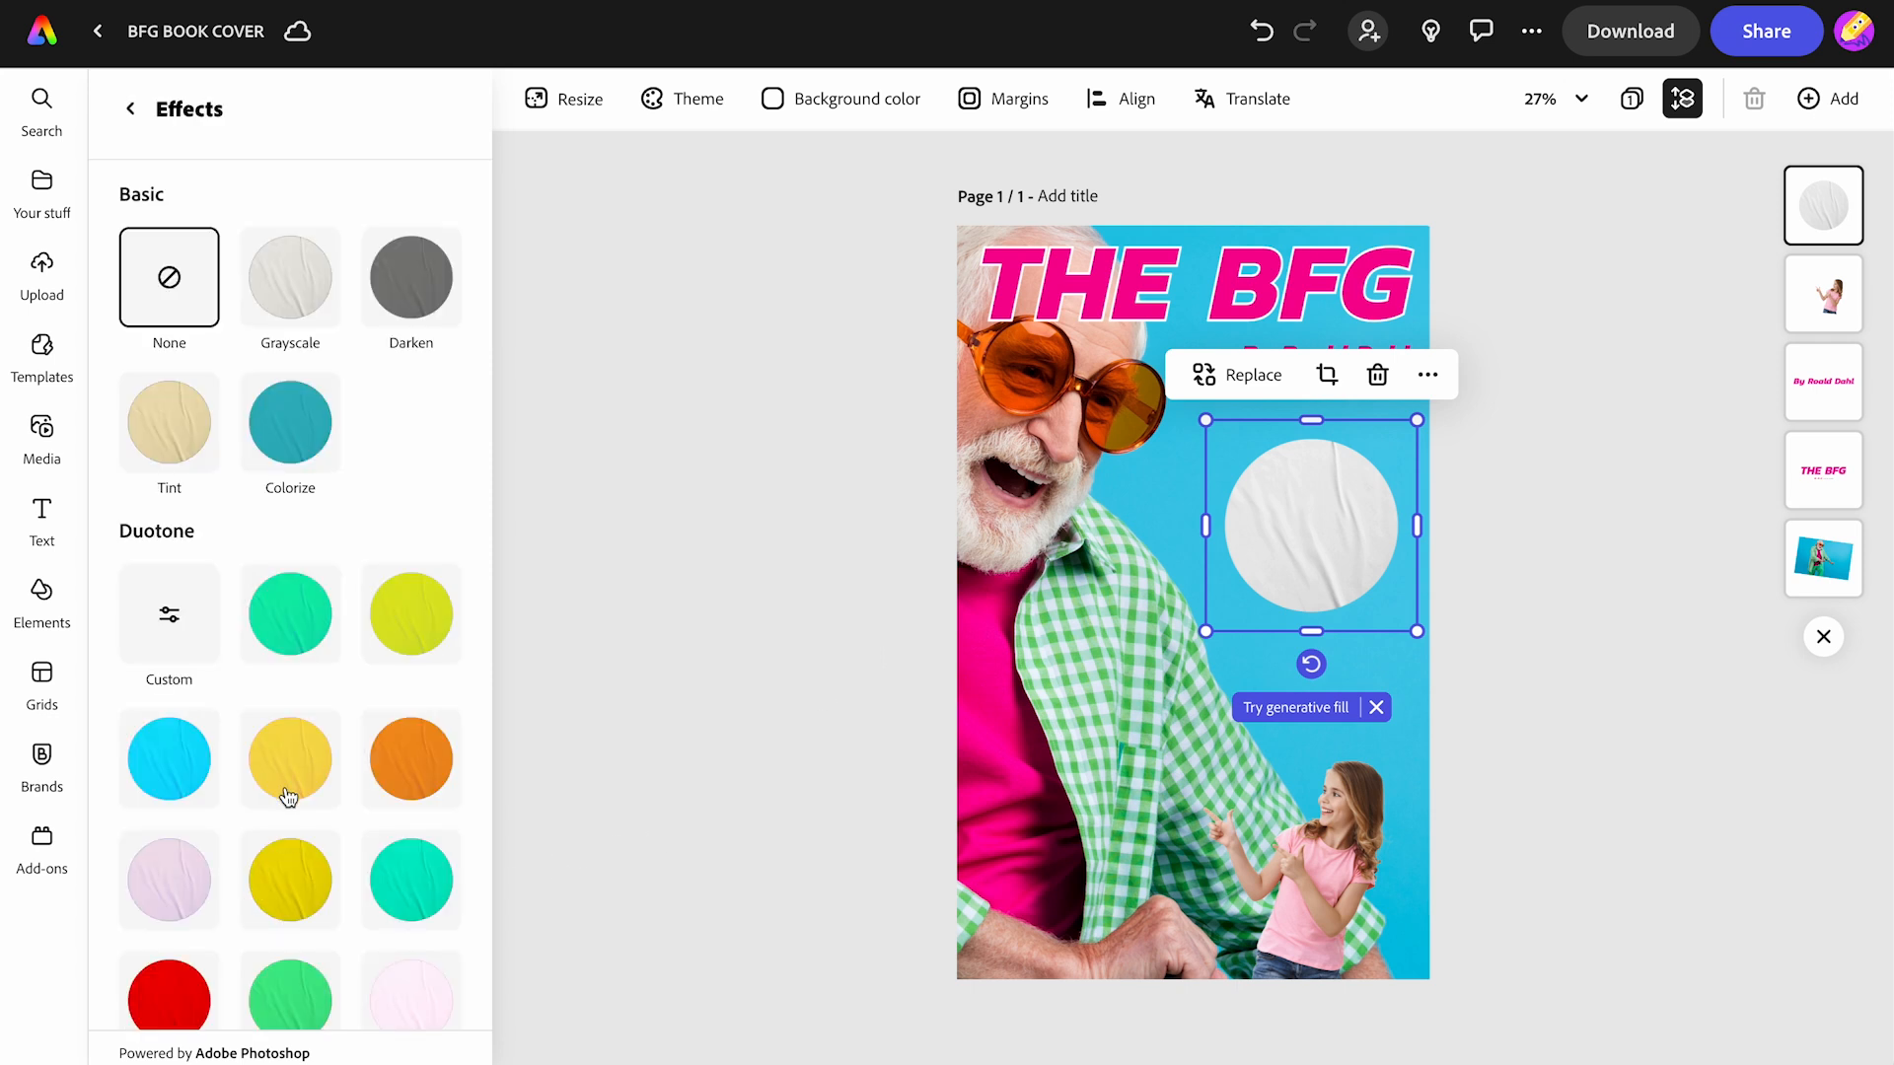
pyautogui.scroll(-2, 289, 775)
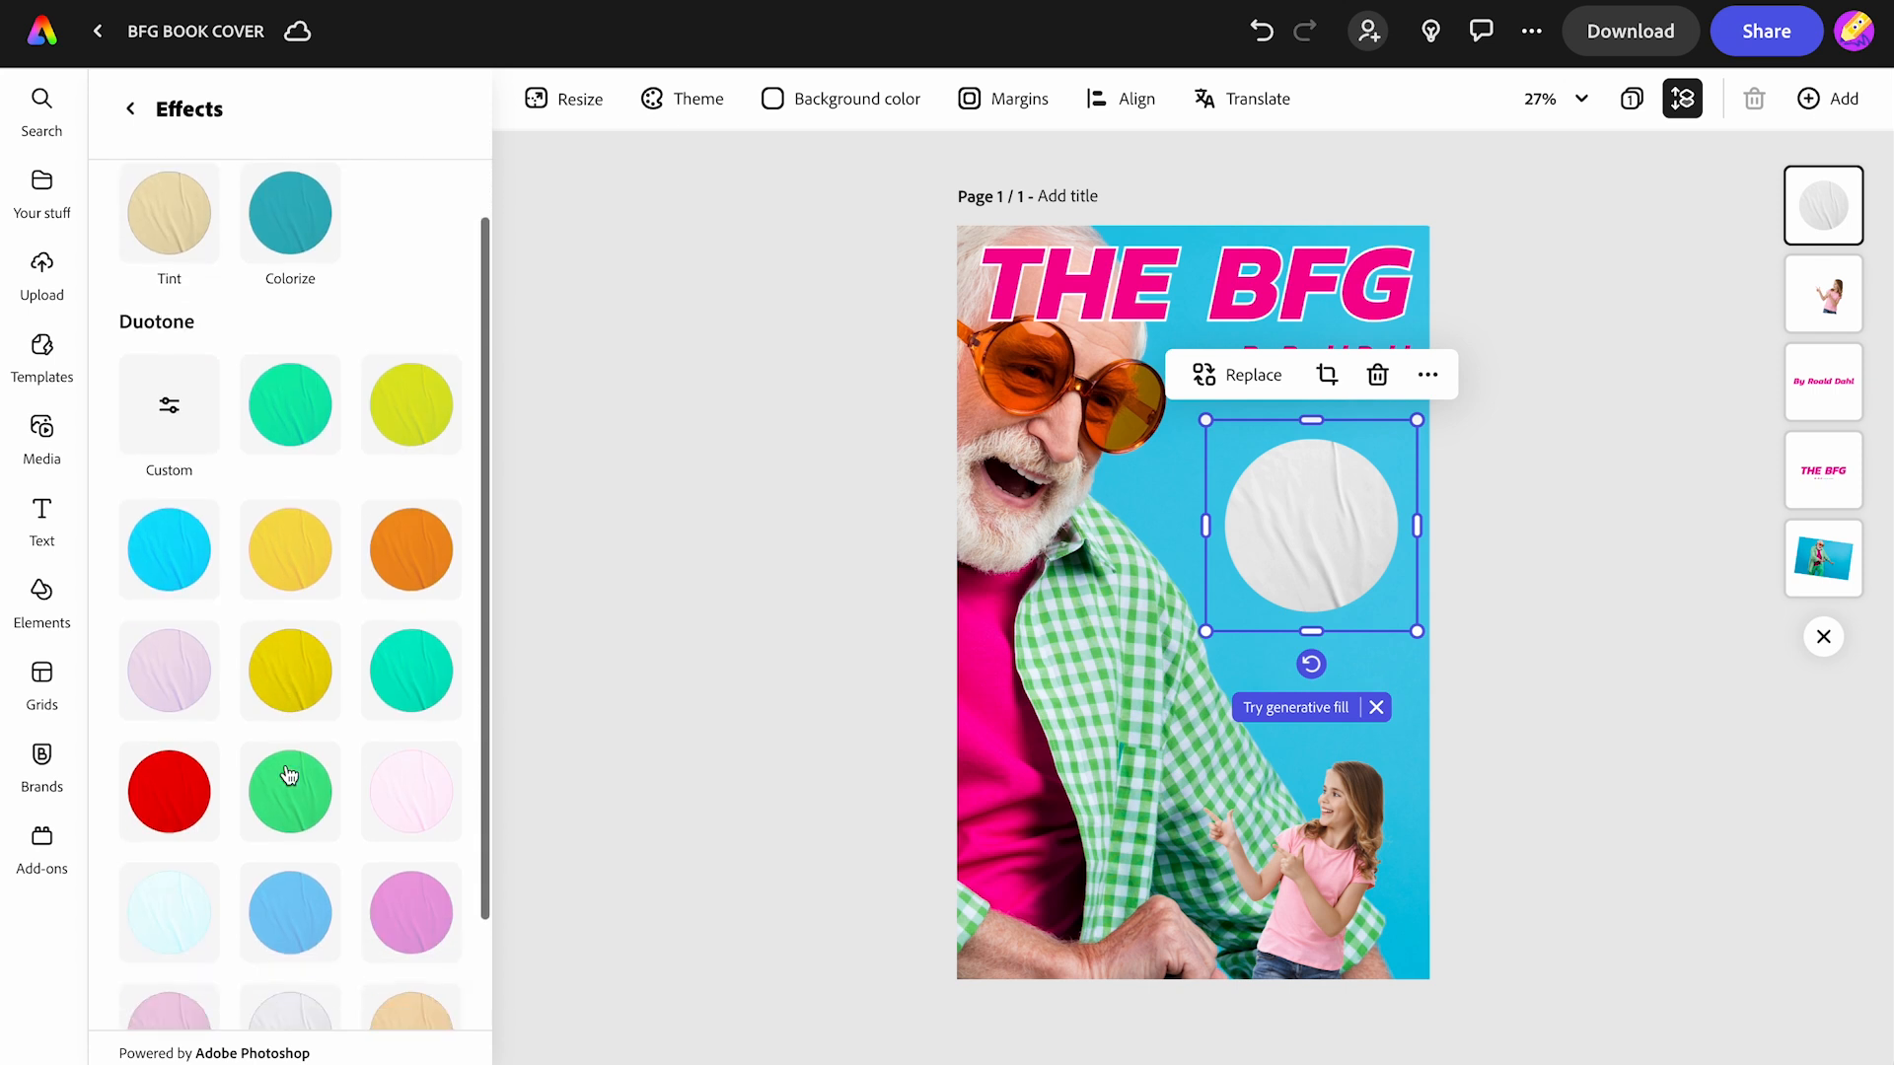
pyautogui.click(300, 568)
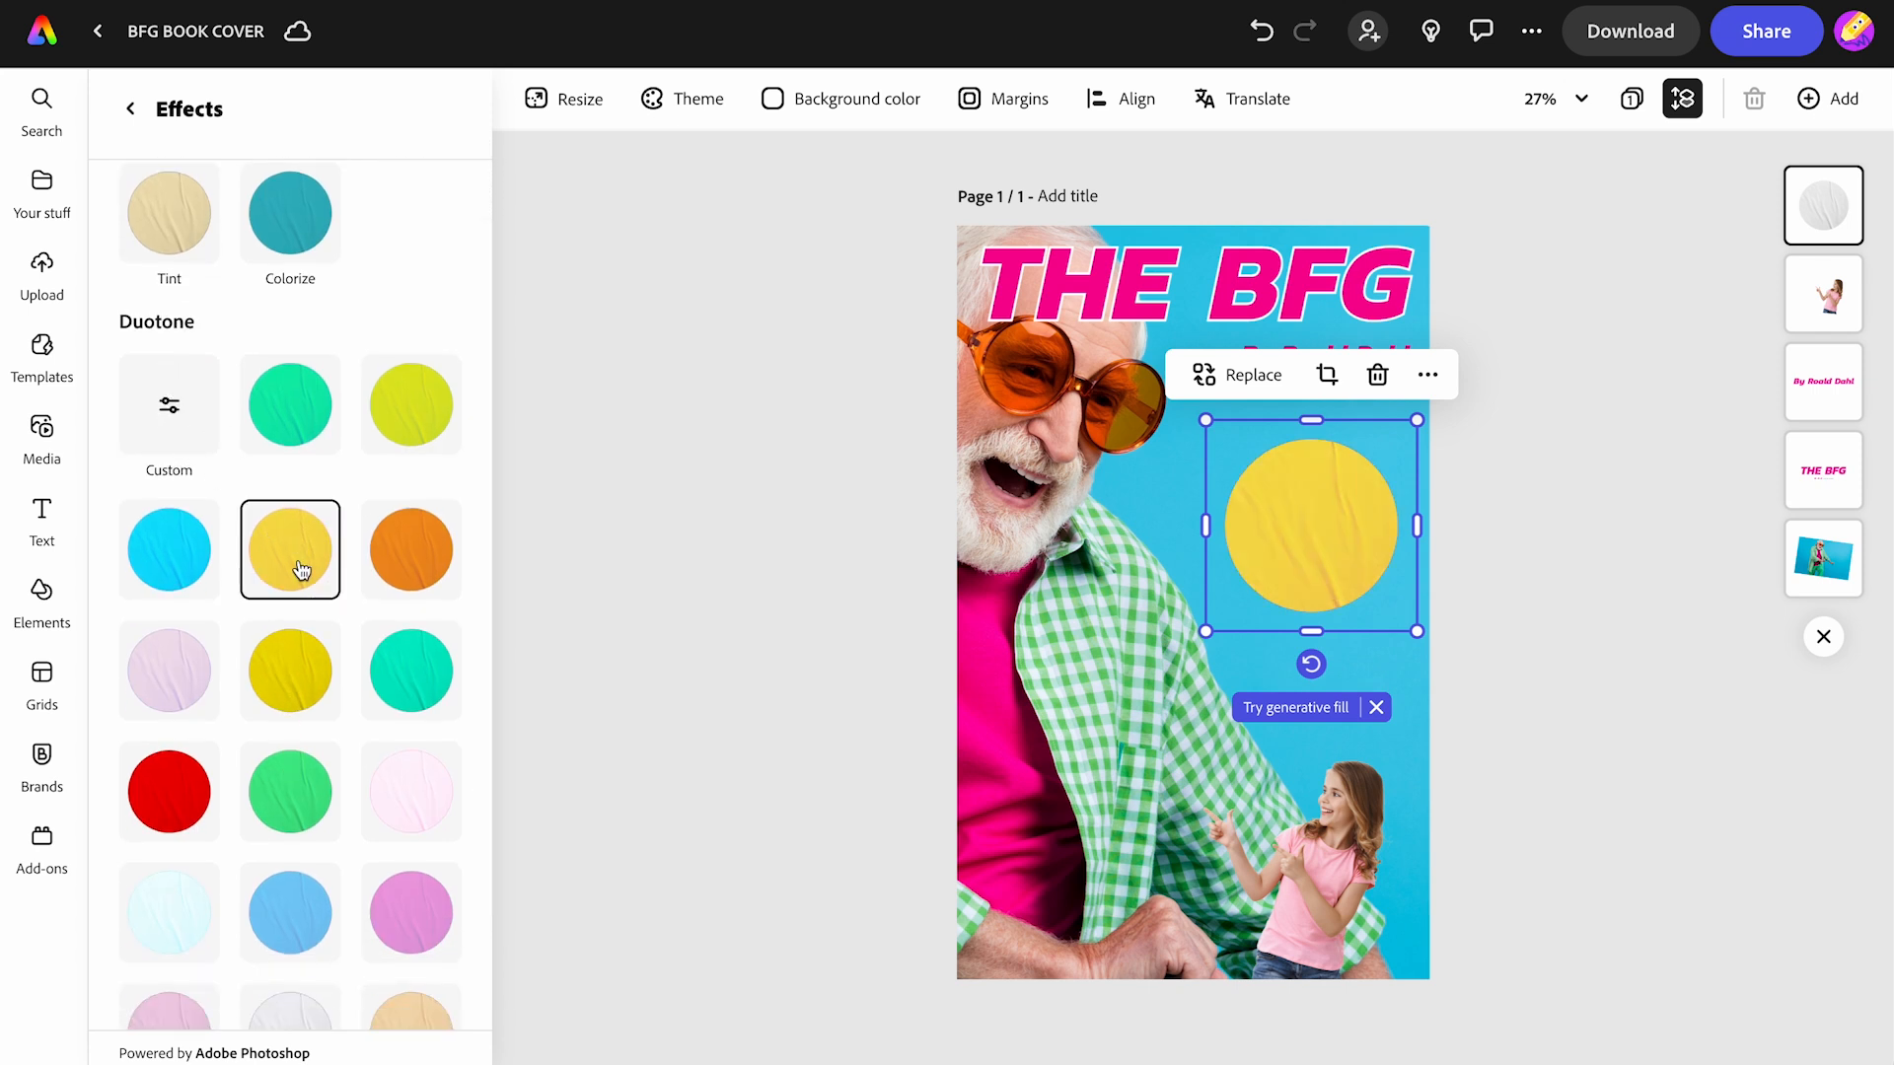
# - Add a 'BOOK OF THE MONTH' text box with white fill
pyautogui.click(44, 518)
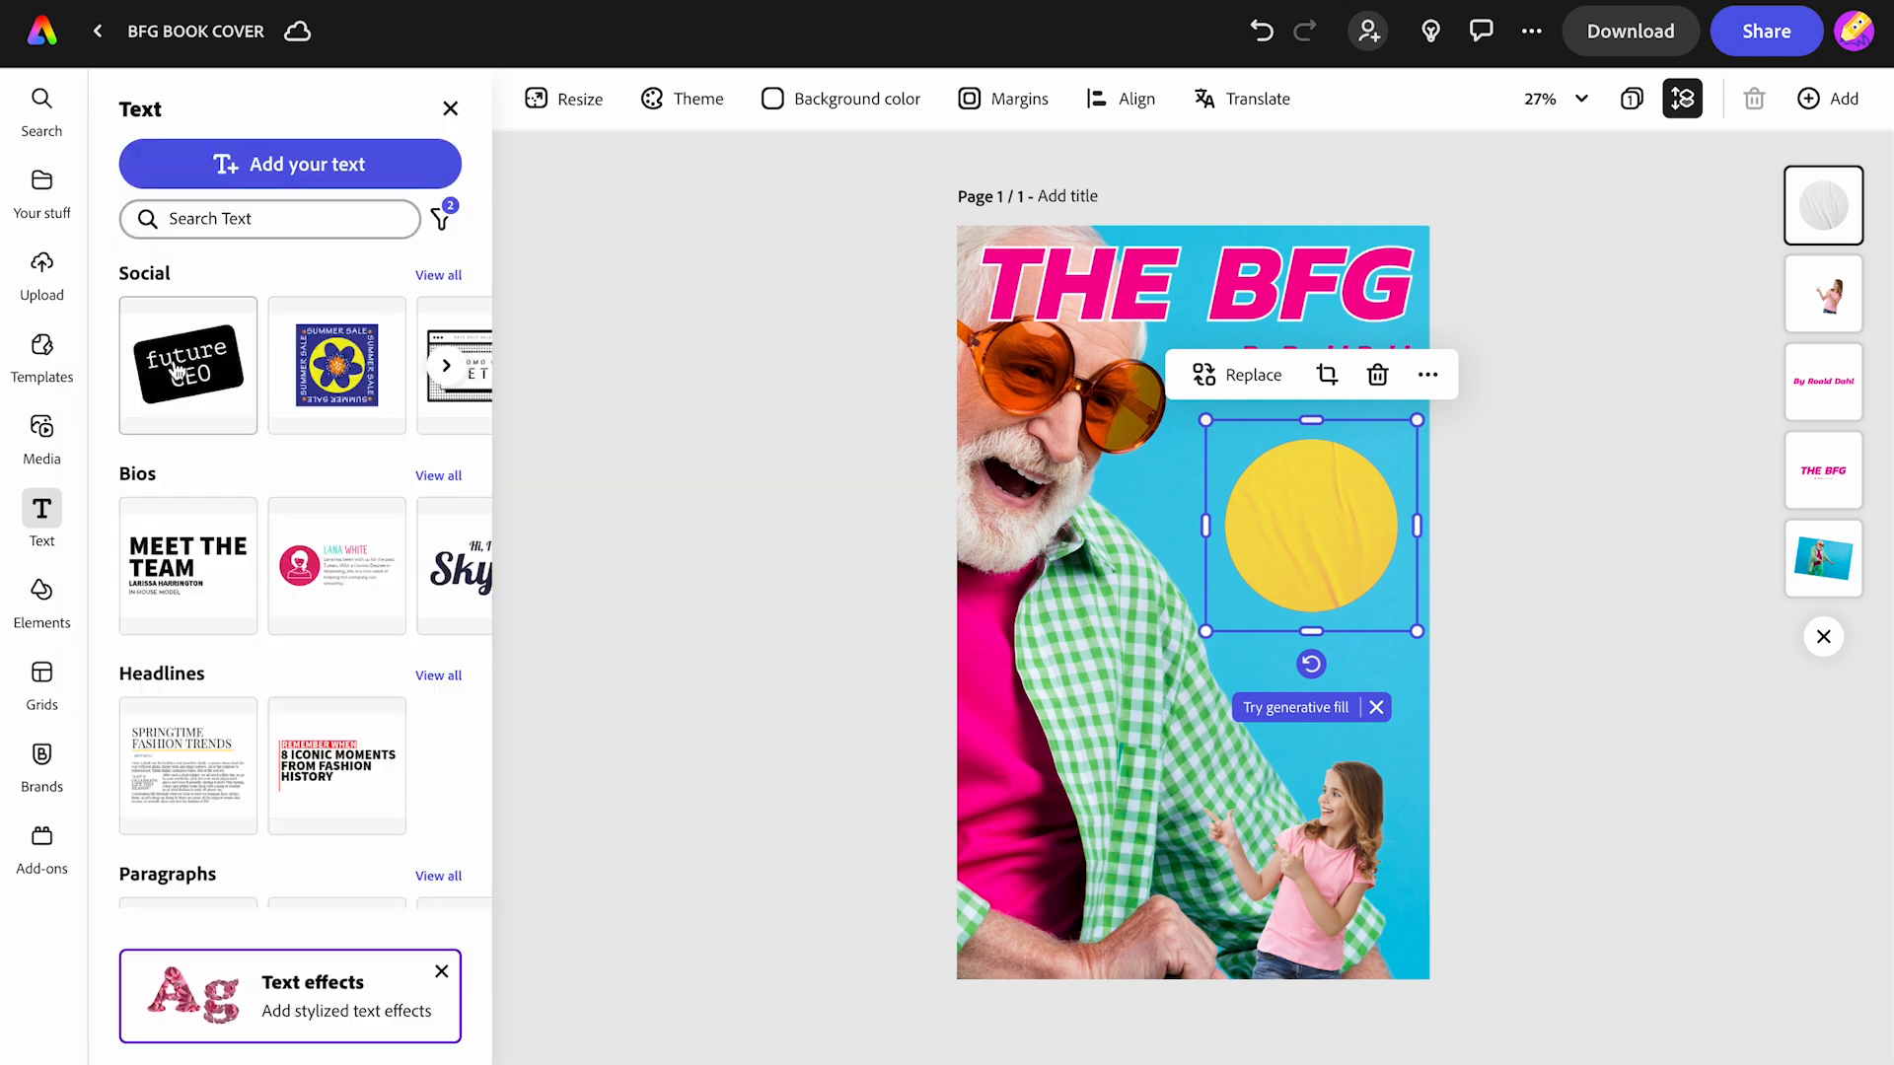
pyautogui.click(246, 157)
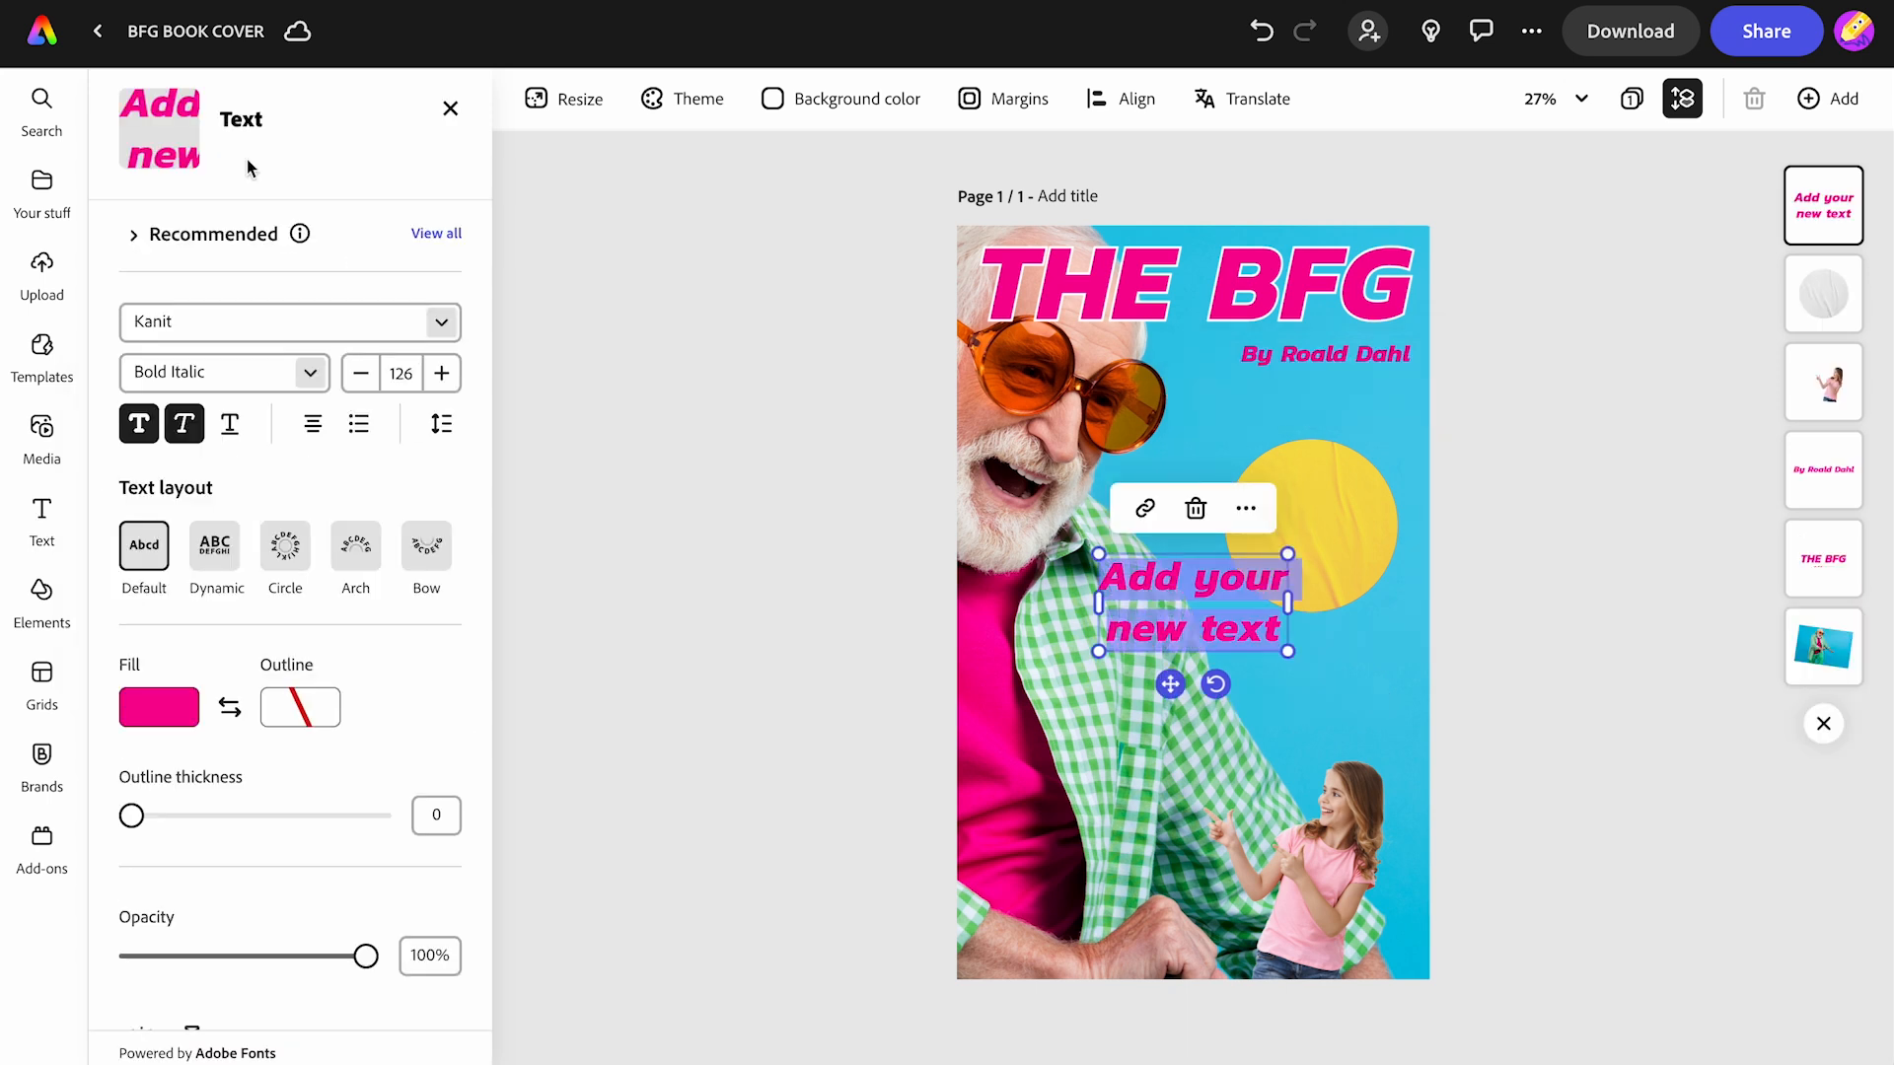
pyautogui.write('BOOK OF THE')
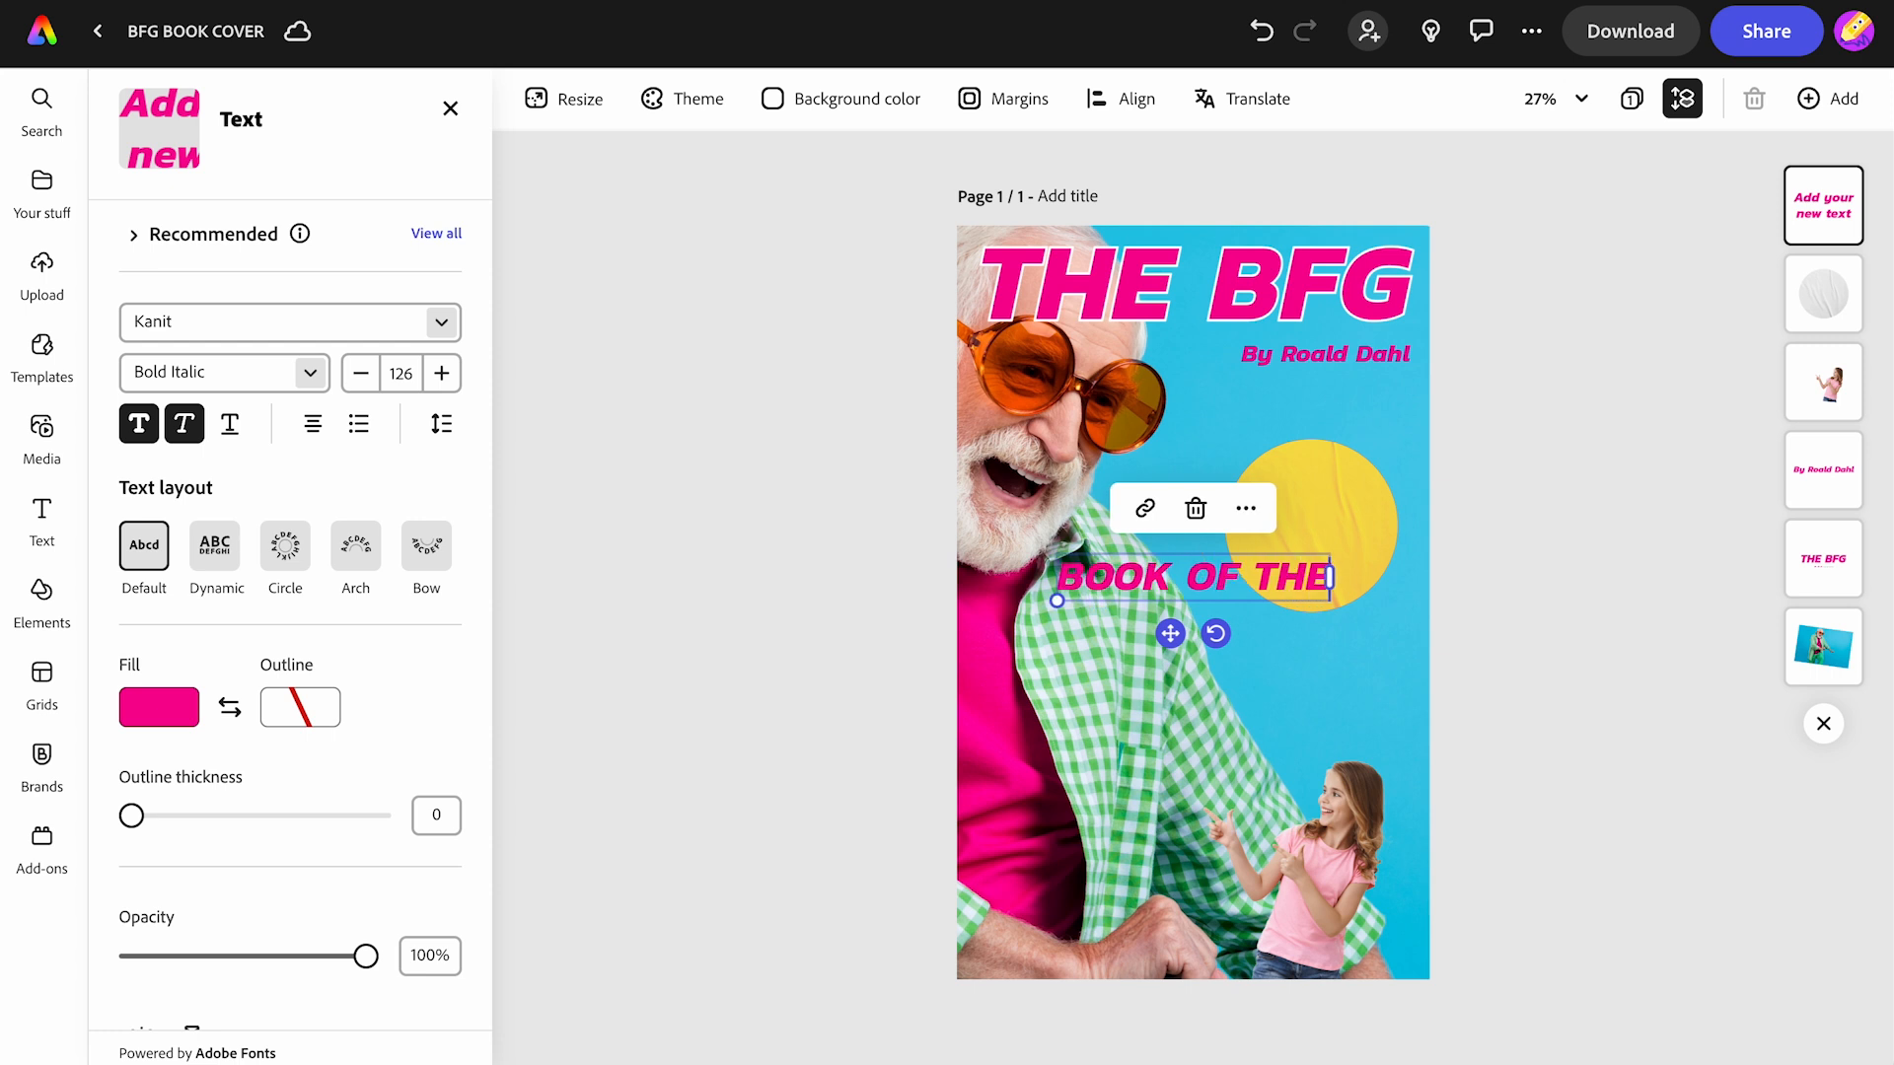
pyautogui.write(' MONTH')
pyautogui.scroll(-1, 153, 603)
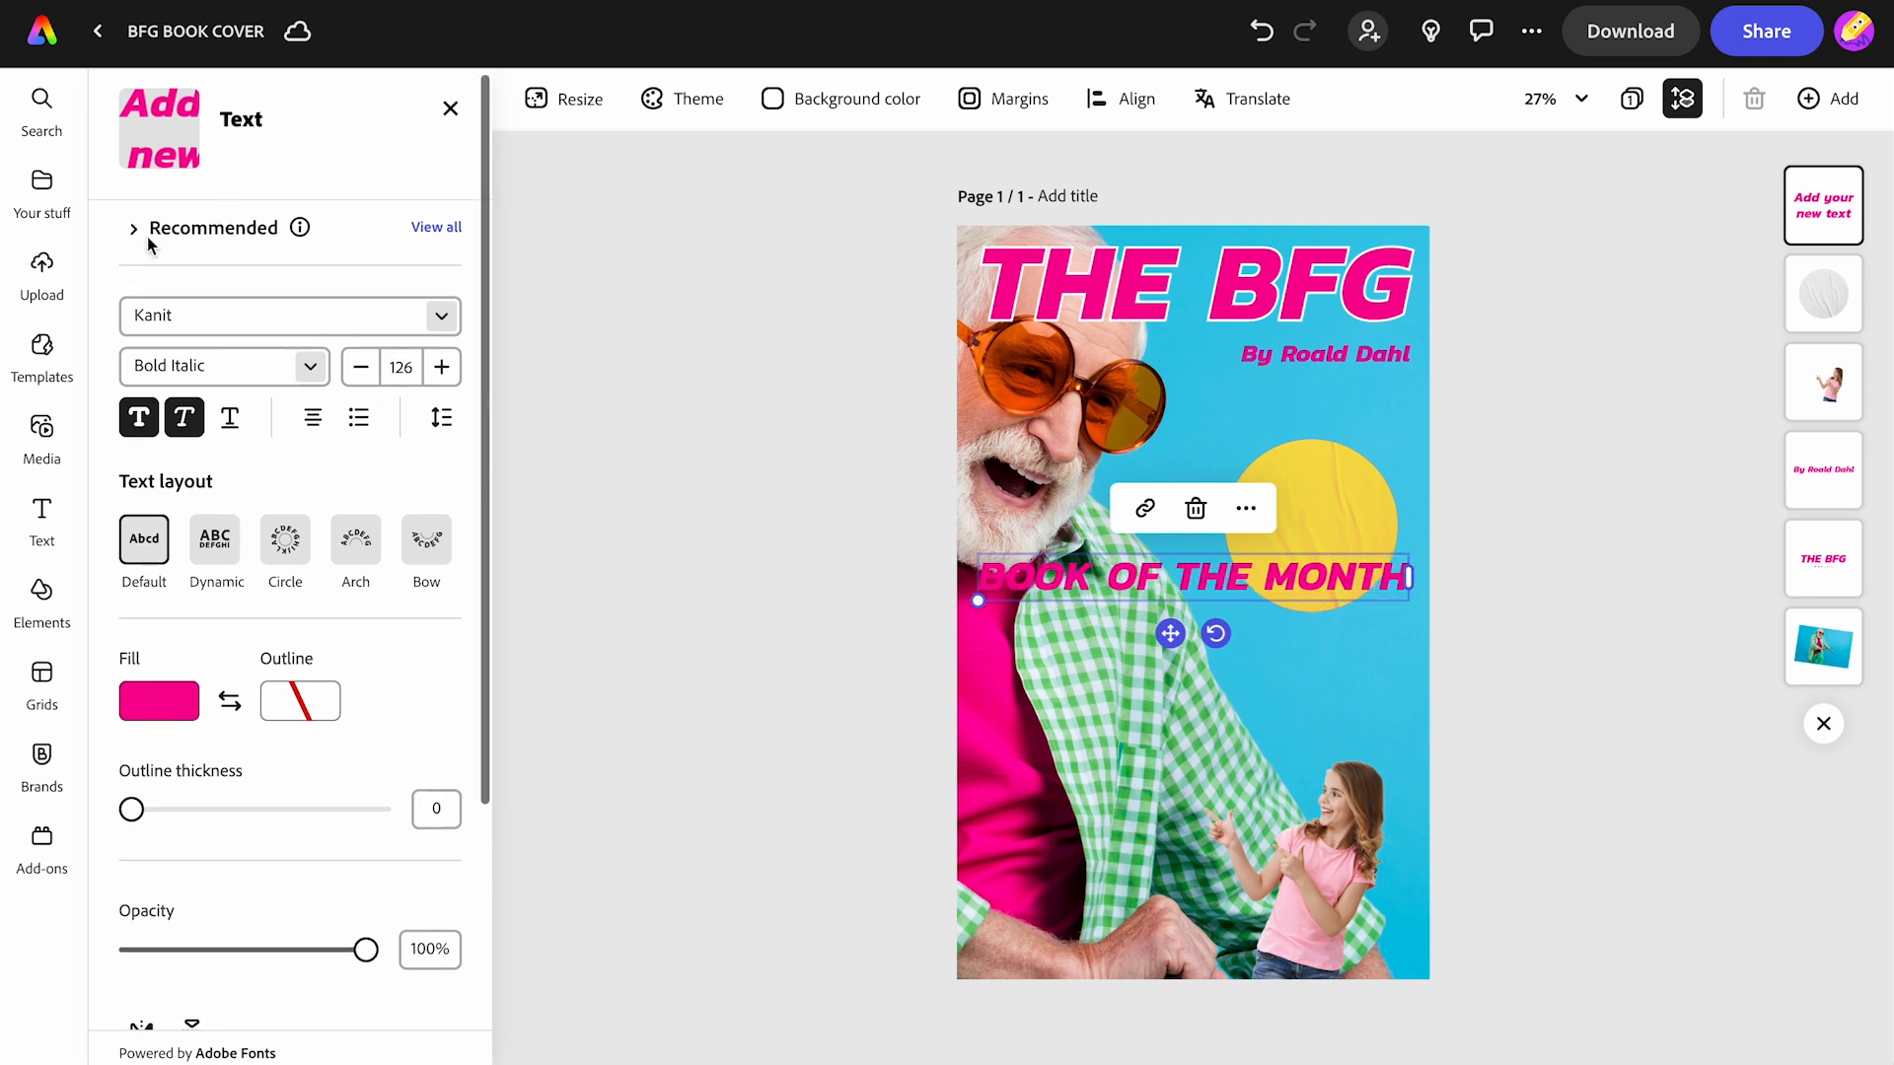
pyautogui.click(156, 702)
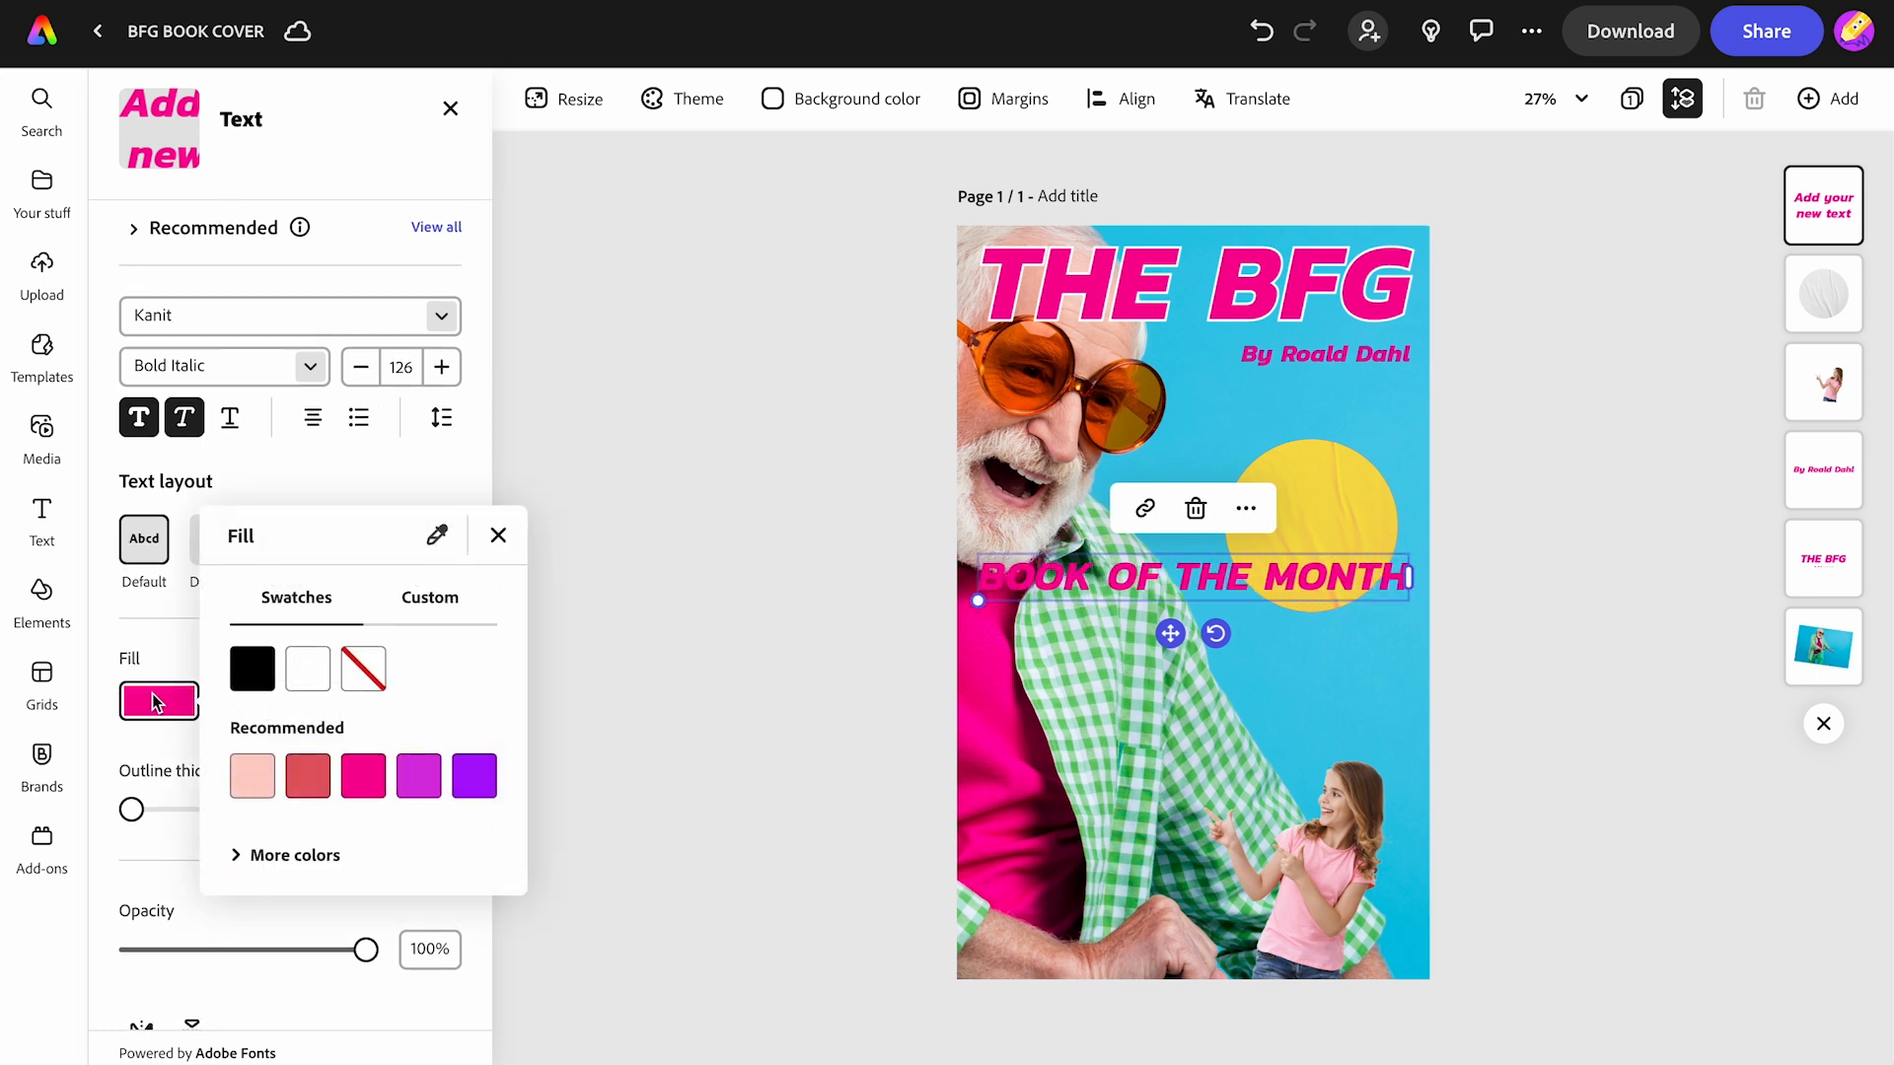
pyautogui.click(306, 679)
pyautogui.click(383, 490)
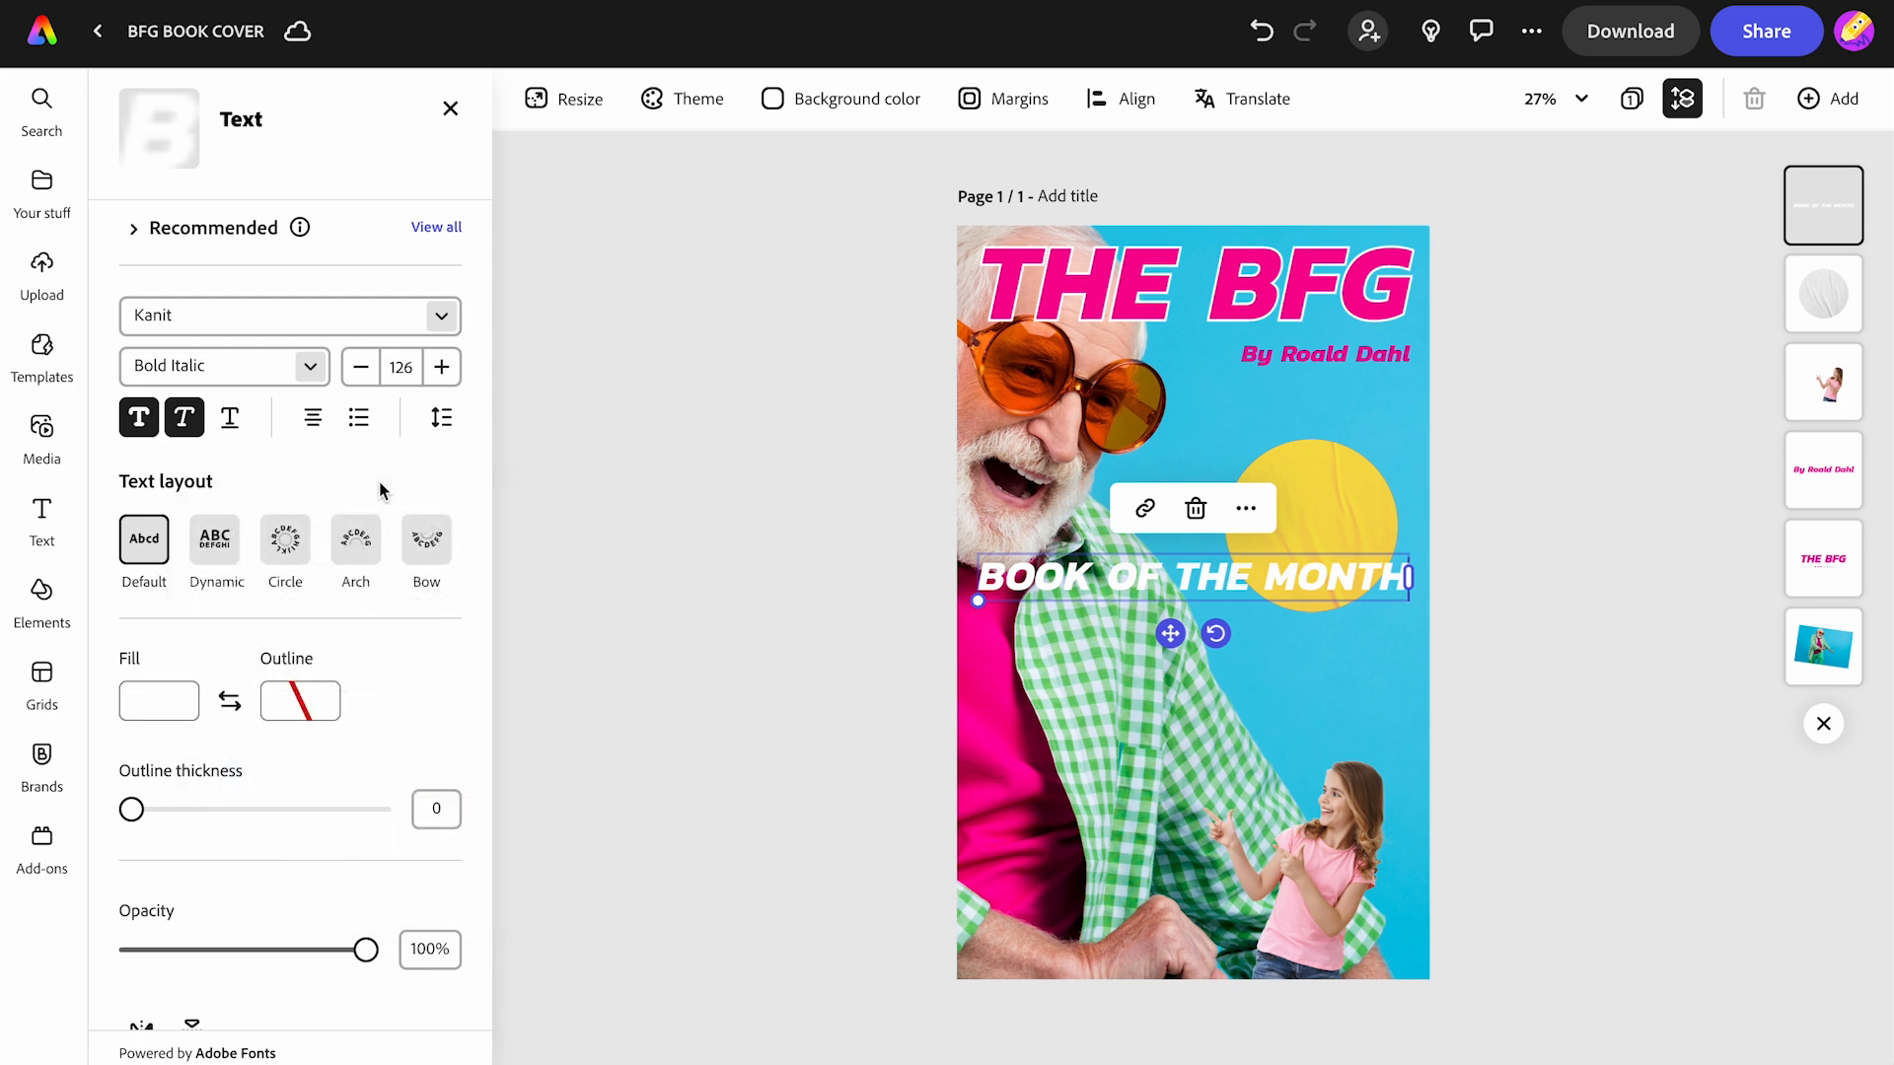
# - Give the text the Dynamic stacked layout and resize it to fit the sticker
pyautogui.click(210, 549)
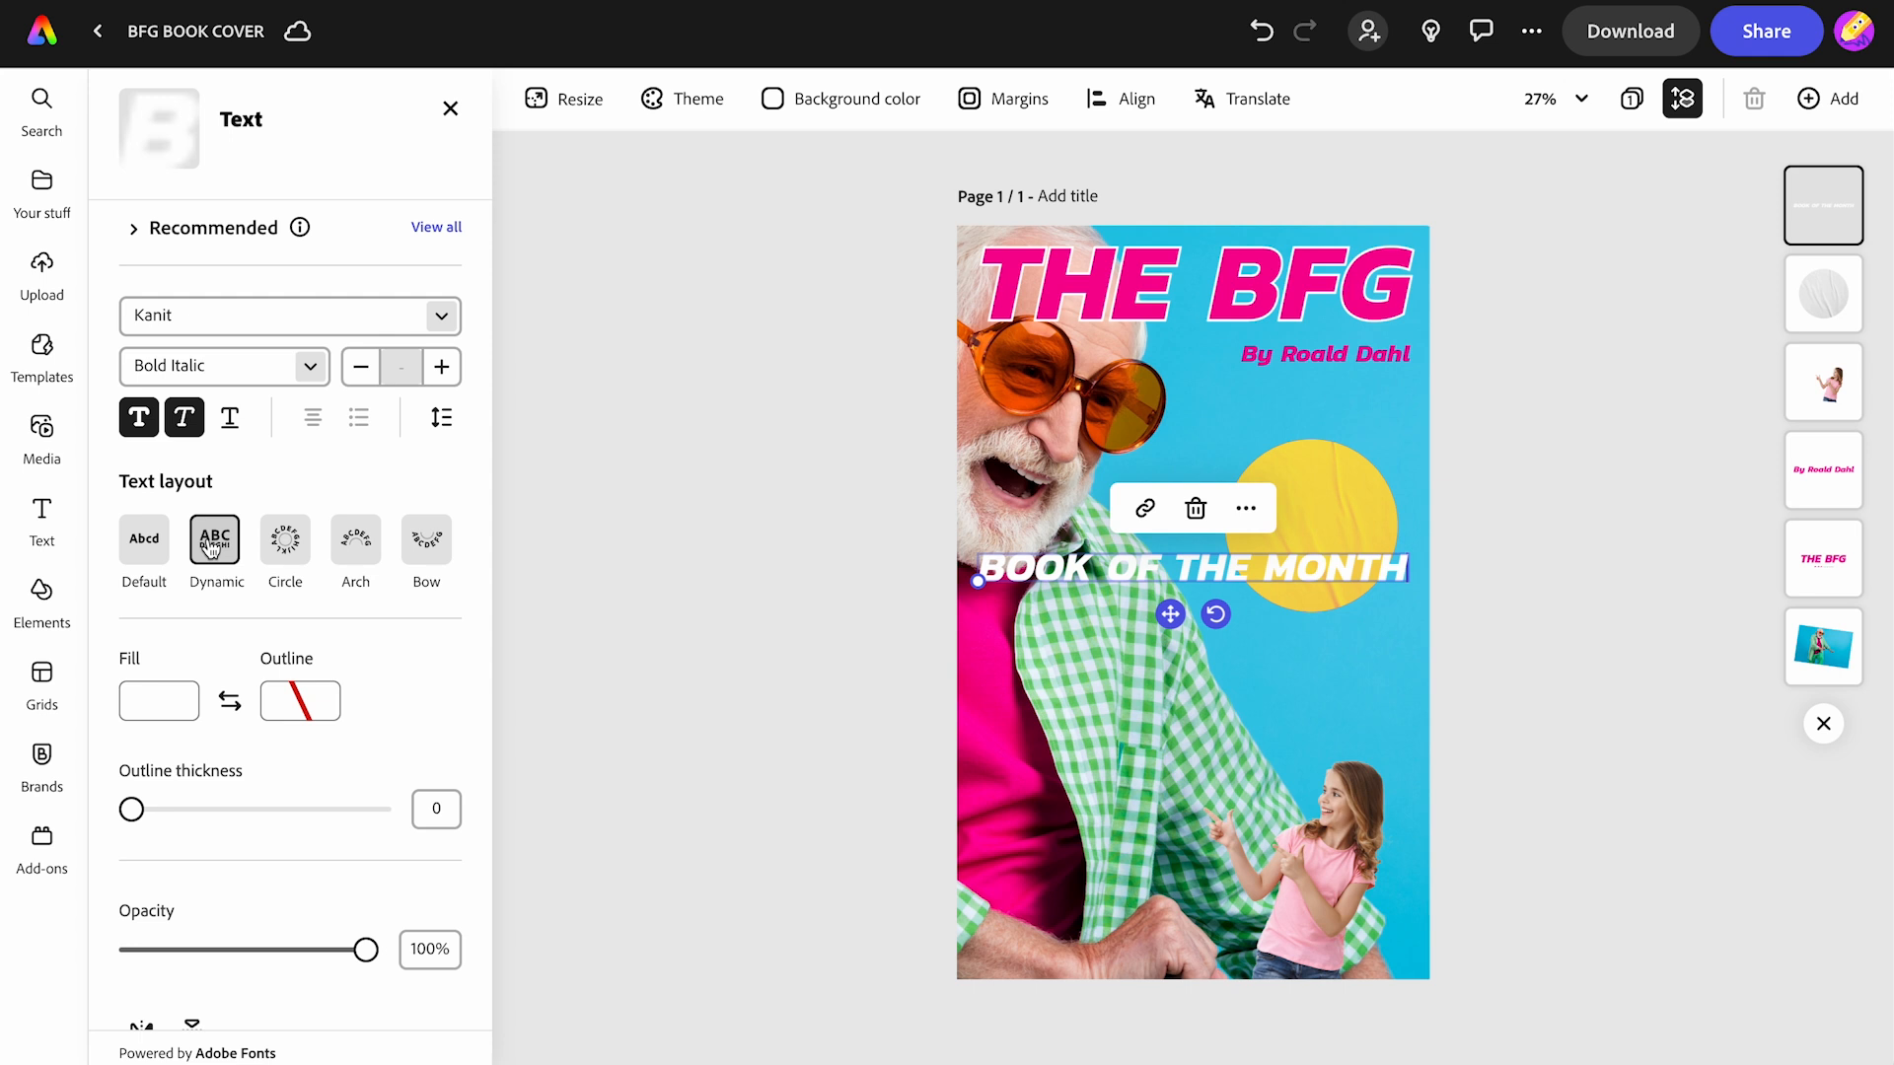
pyautogui.moveTo(978, 583); pyautogui.dragTo(1298, 599)
pyautogui.click(1184, 550)
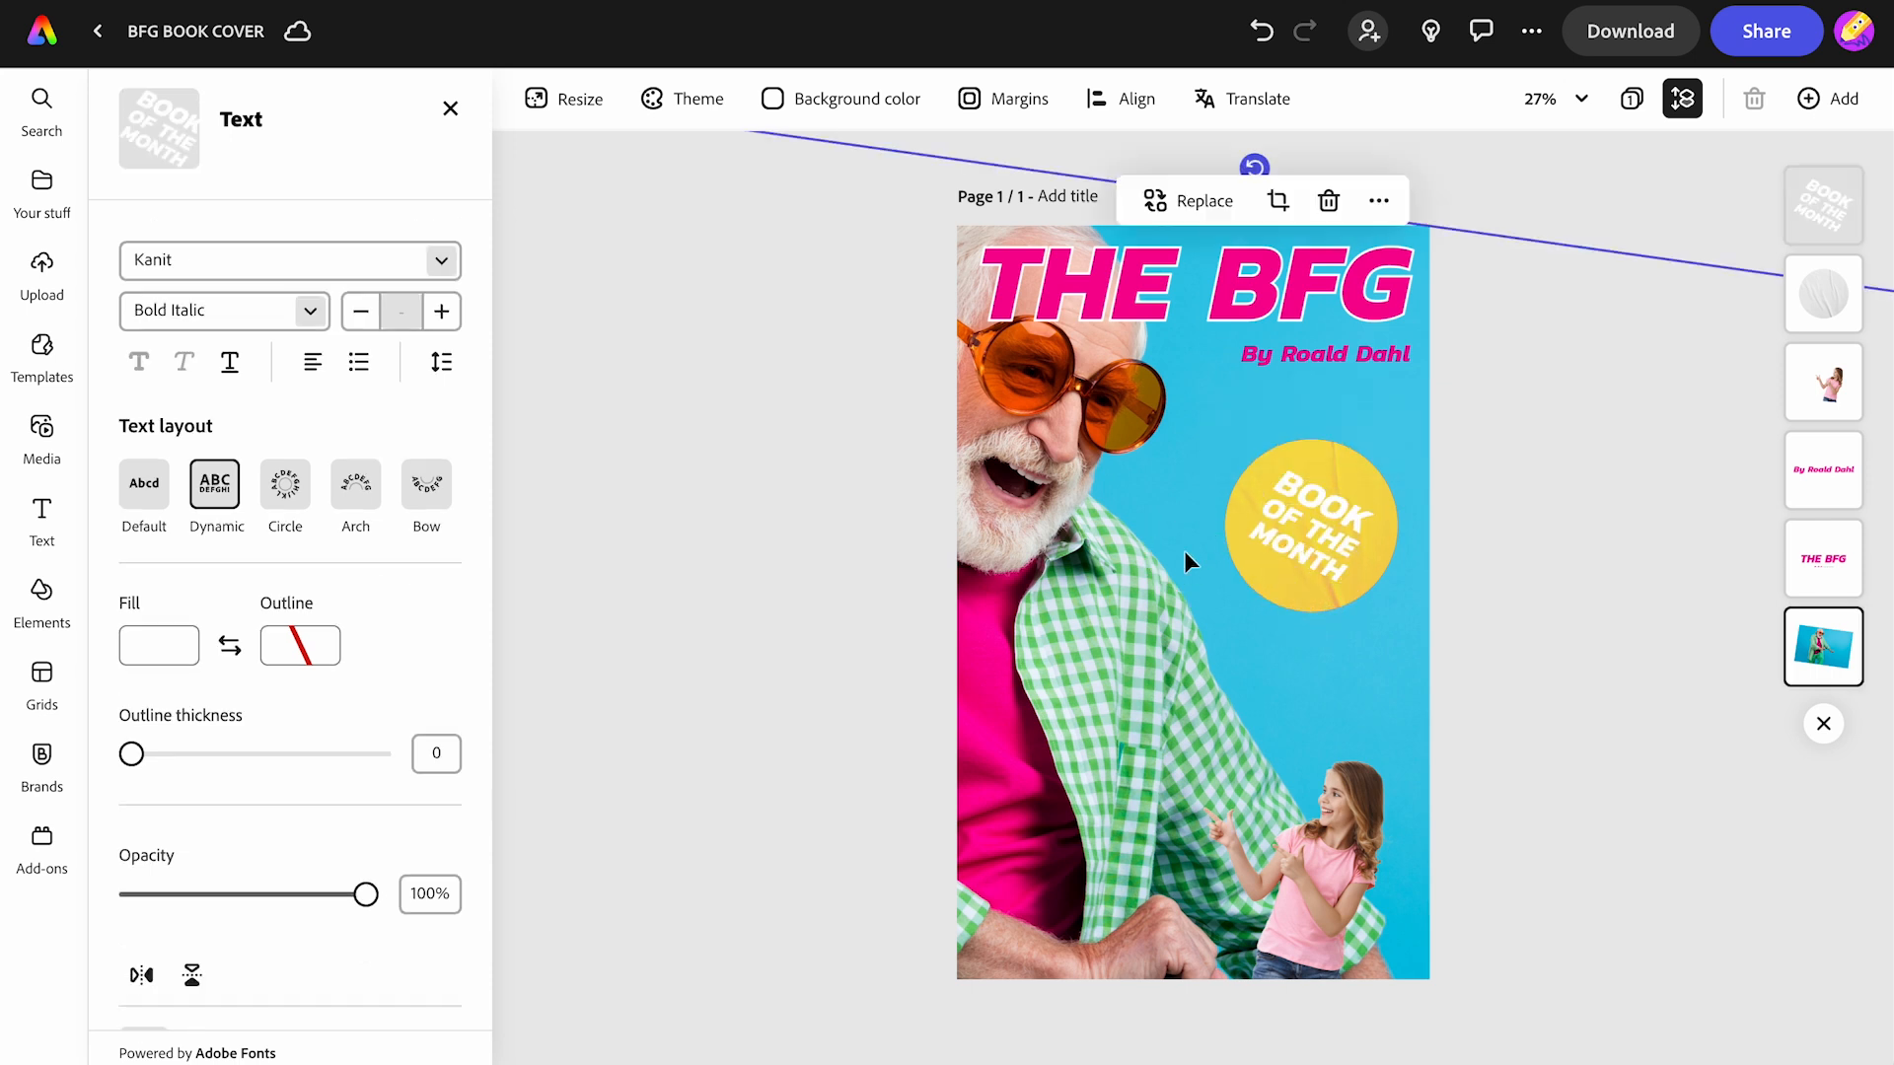
pyautogui.click(1523, 193)
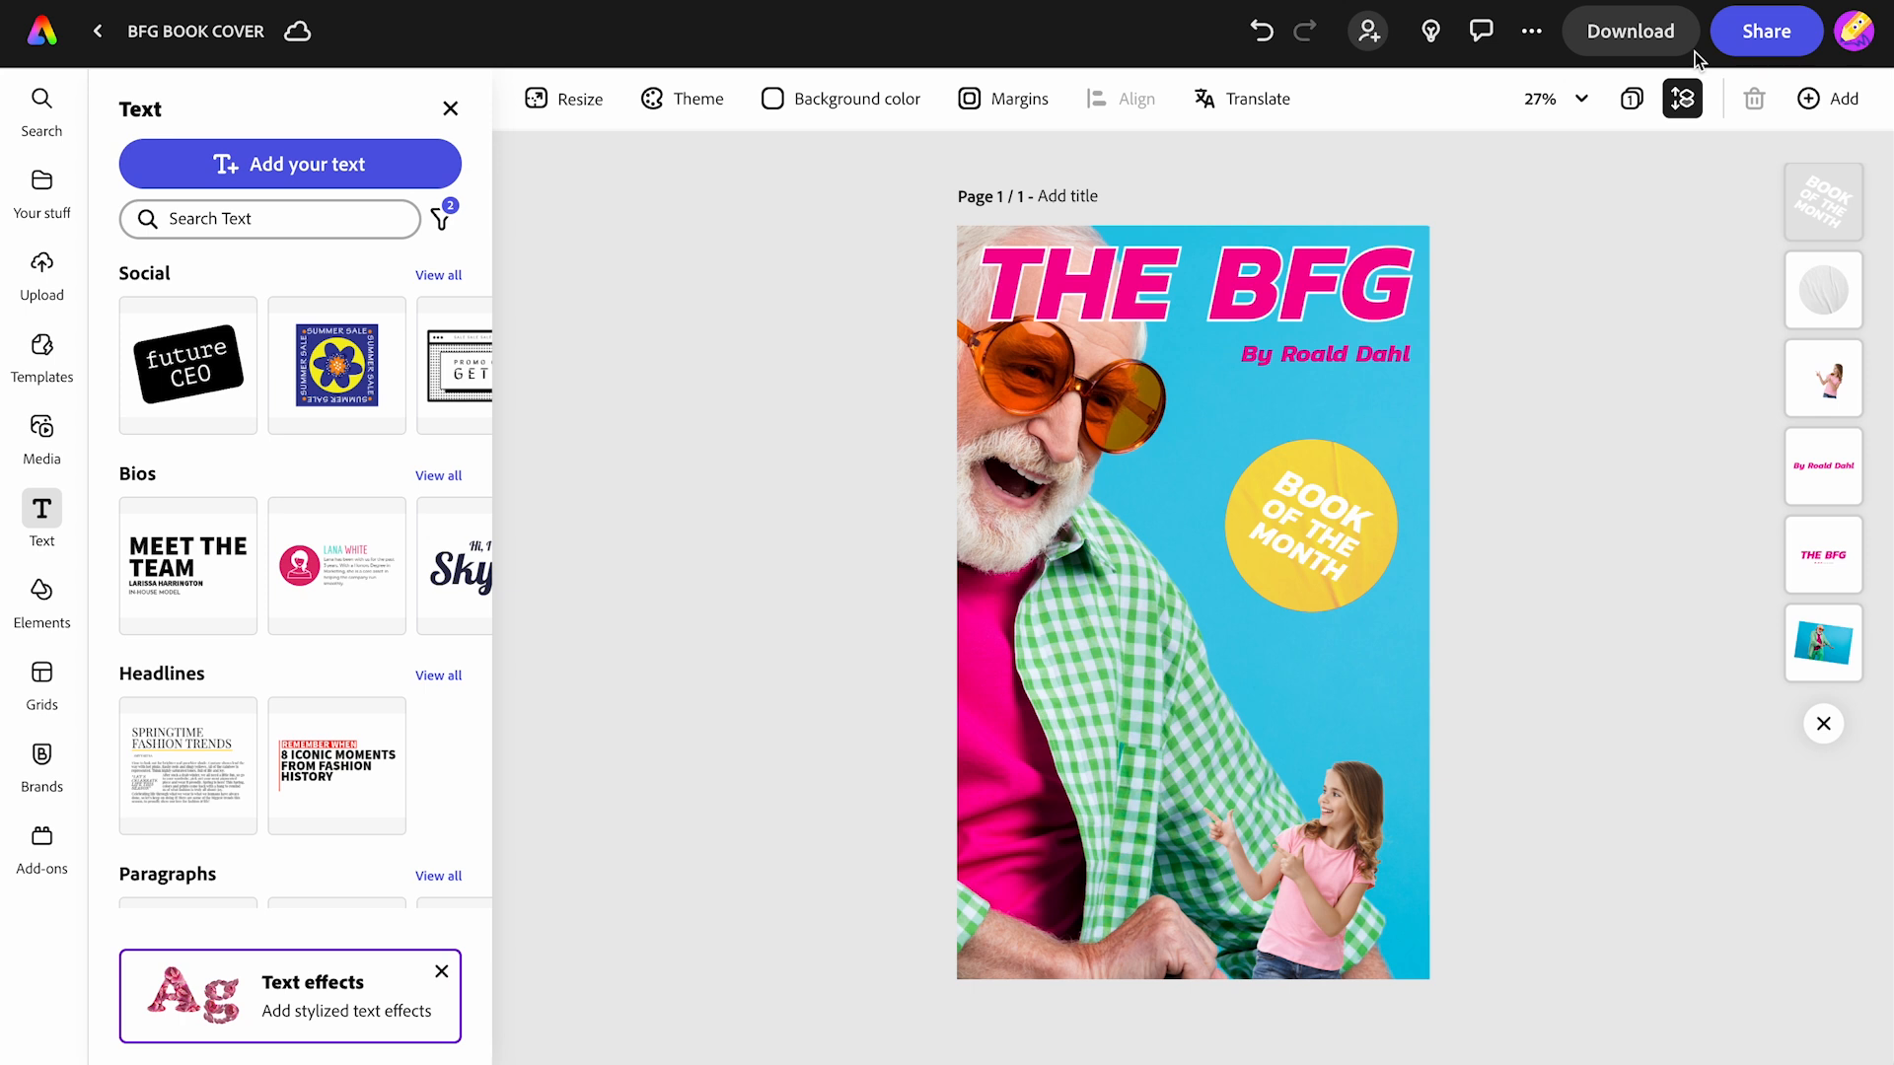
# - Create a view-only share link for the finished cover
pyautogui.click(1746, 38)
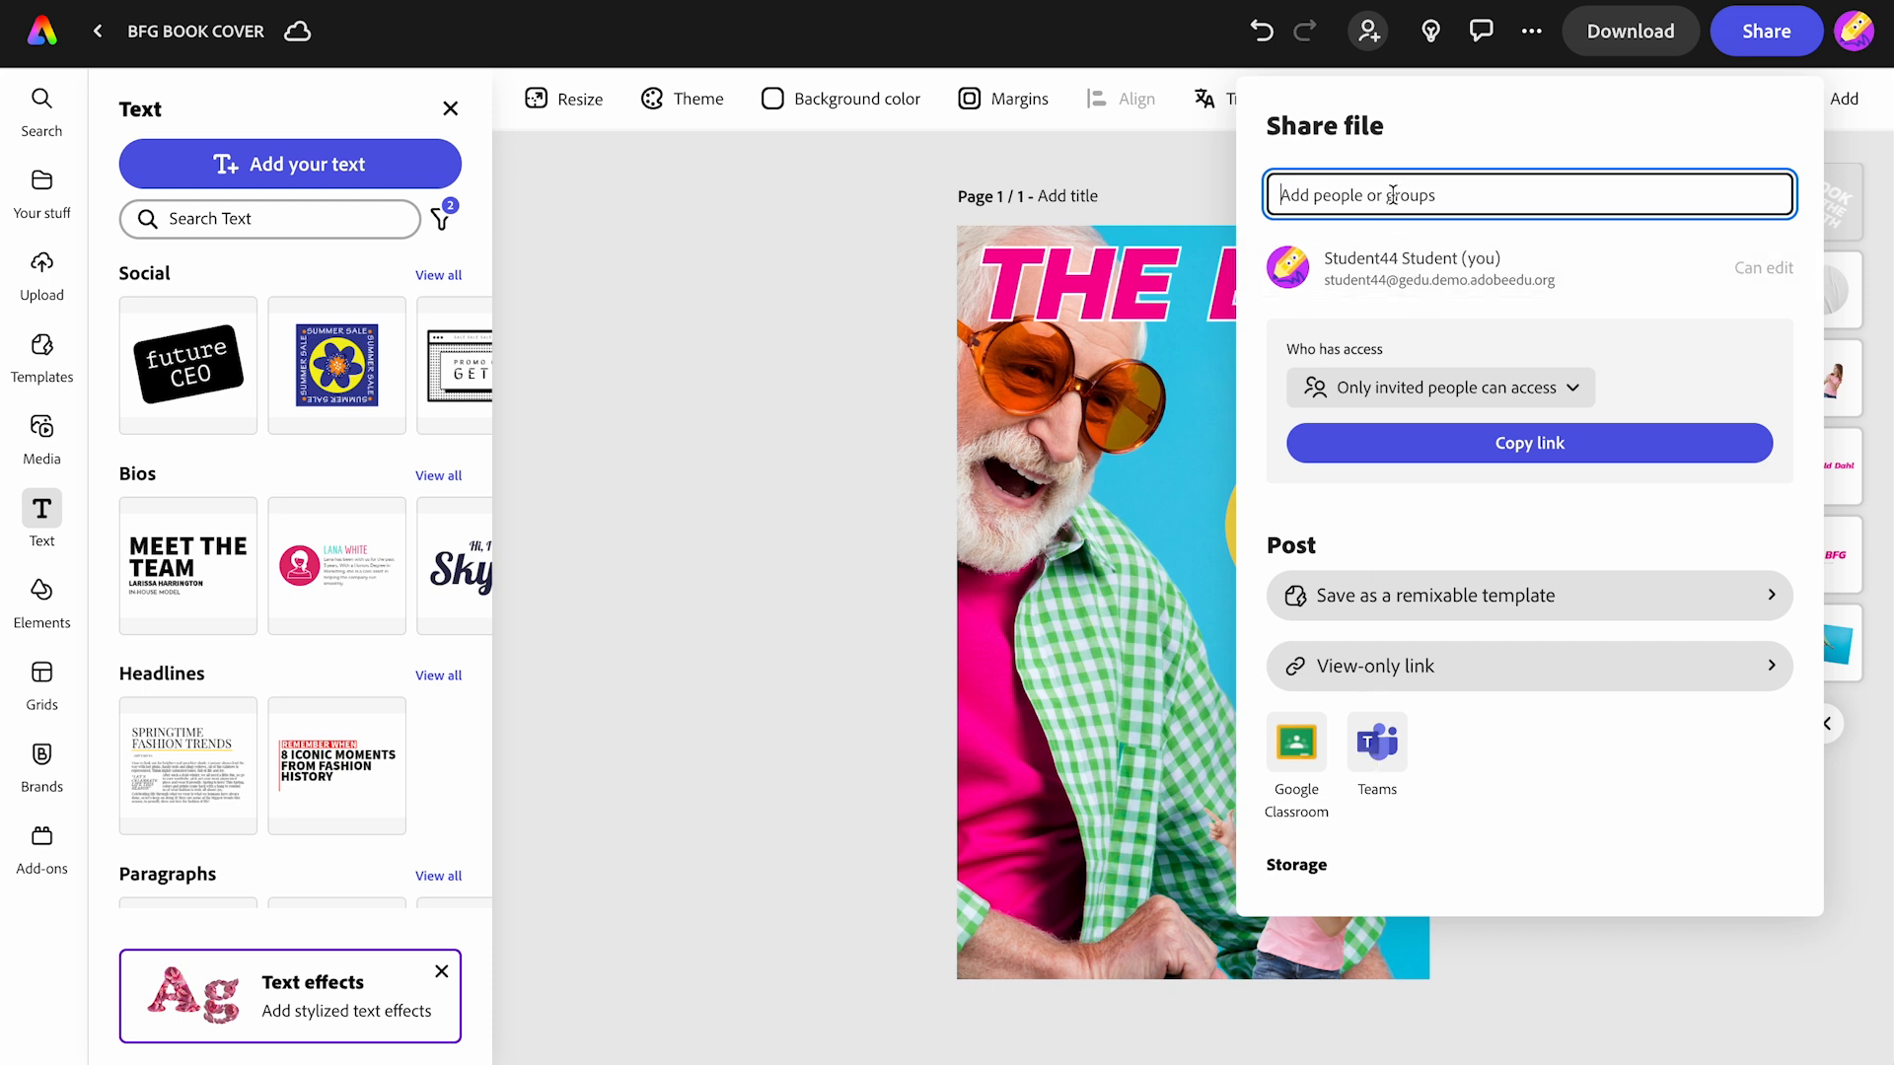
pyautogui.click(1423, 679)
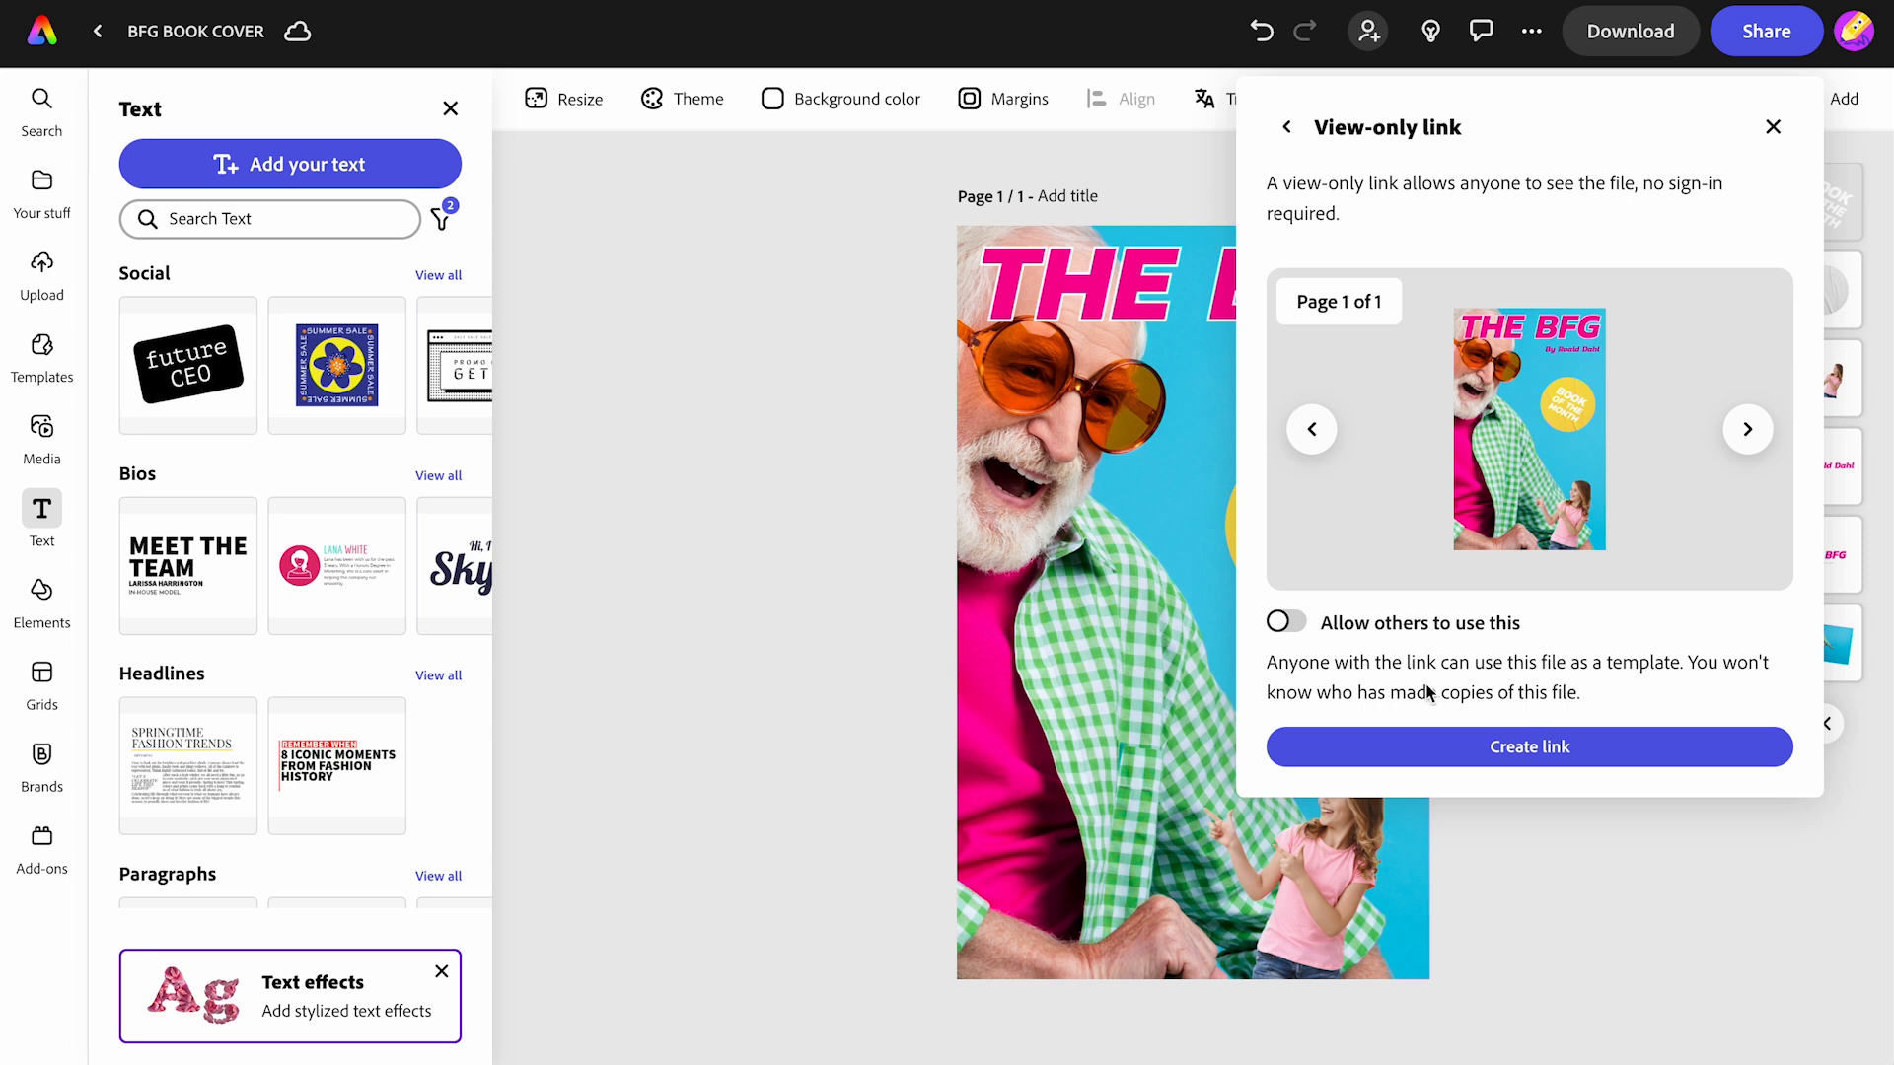
pyautogui.click(1454, 751)
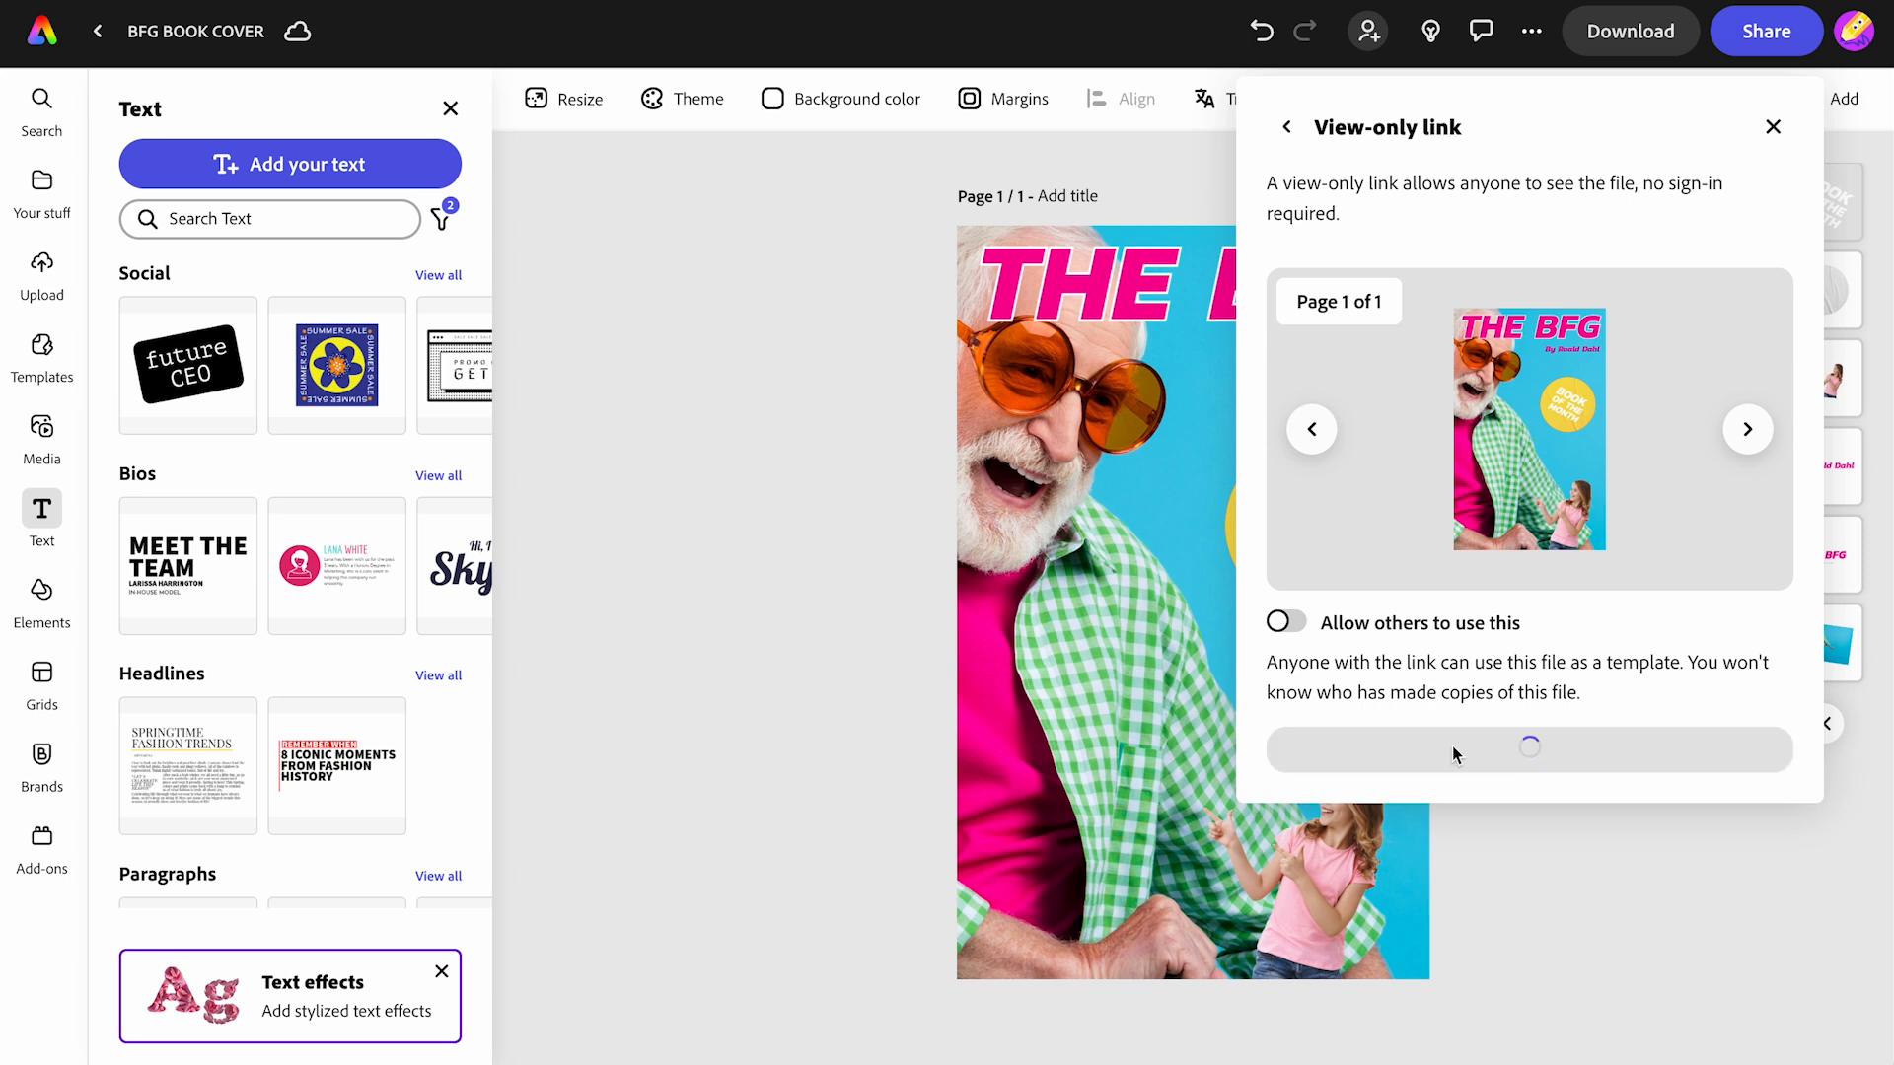